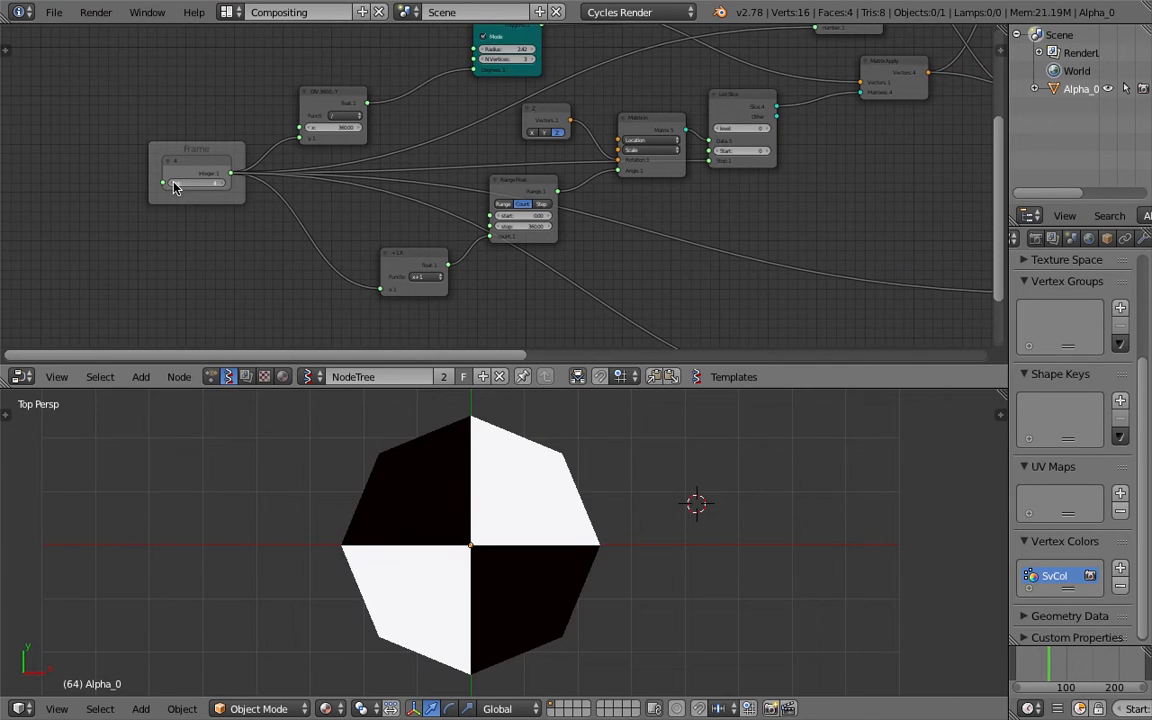
Raise the integer value inside the frame to 8 and show the disc in the top view
middle_click_drag(351, 213, 247, 196)
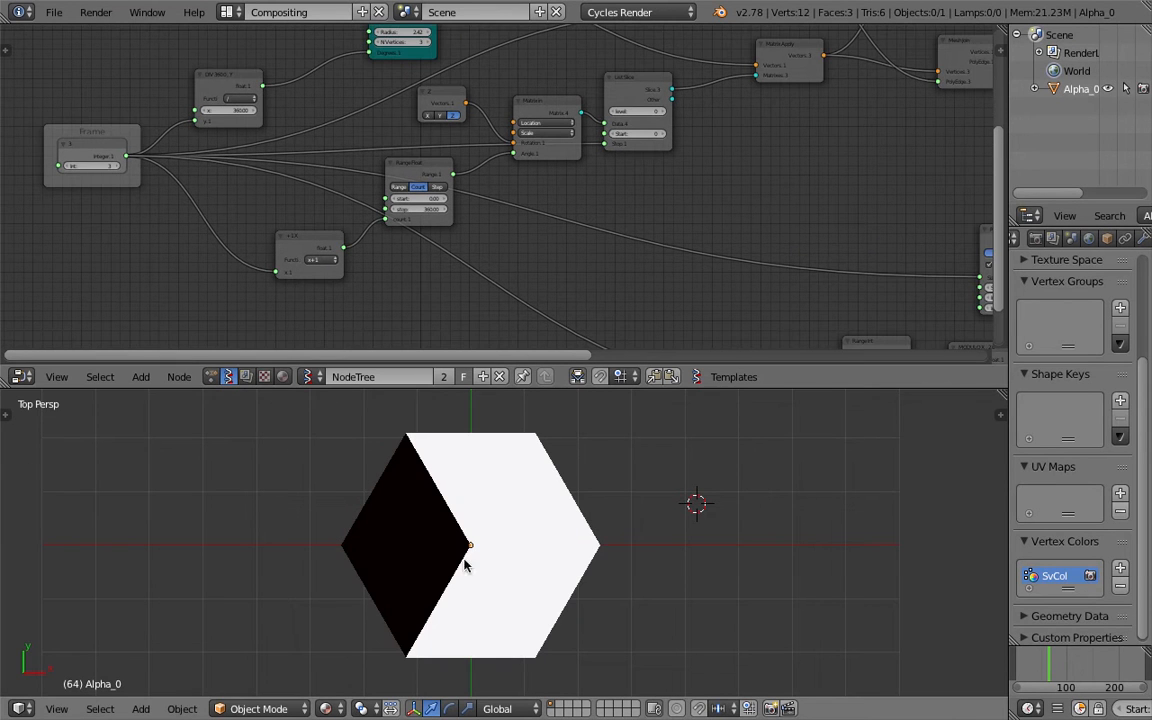
left_click(693, 510)
middle_click_drag(314, 202, 388, 190)
middle_click_drag(477, 573, 350, 410)
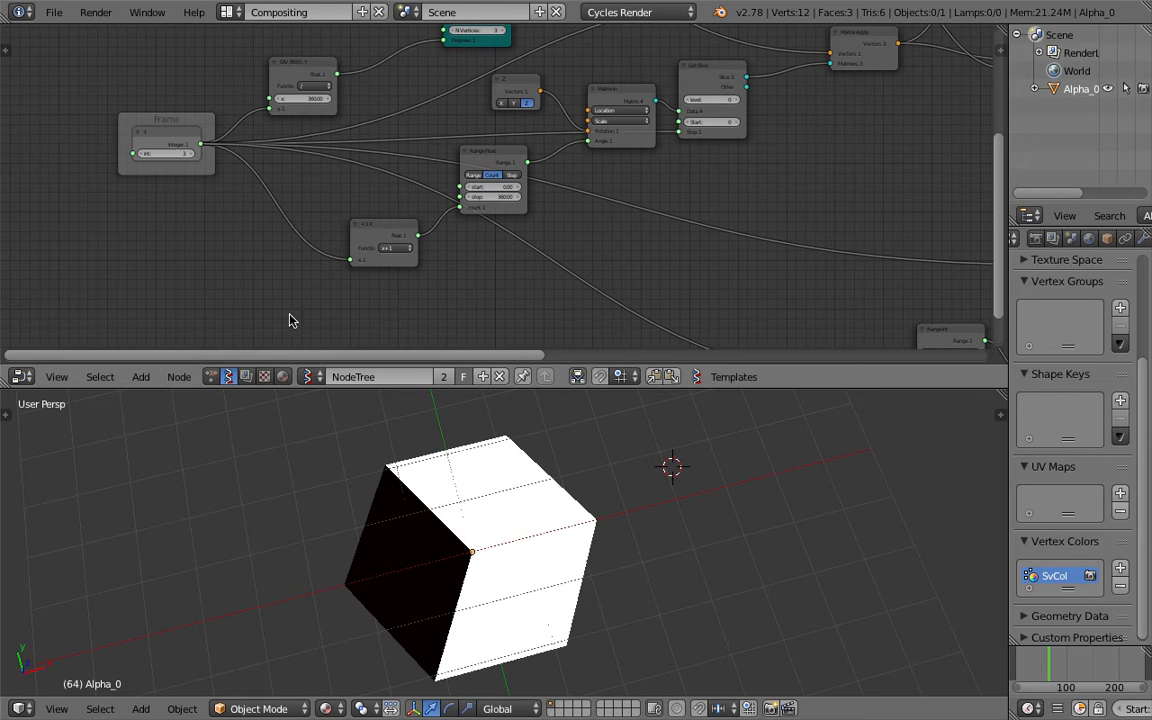
left_click(190, 155)
left_click(191, 154)
left_click(190, 154)
left_click(190, 154)
left_click(190, 154)
middle_click_drag(263, 453, 241, 558)
left_click(56, 708)
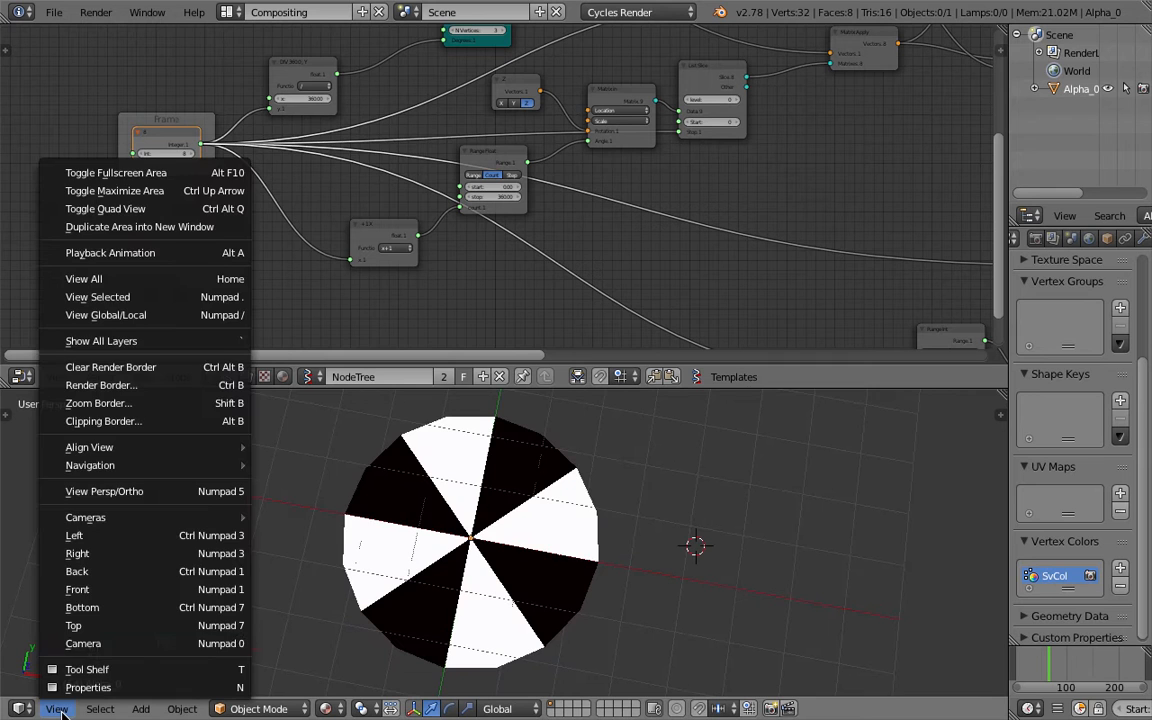
left_click(75, 625)
Raise the integer value inside the frame to 22 to divide the disc into more slices
left_click(190, 154)
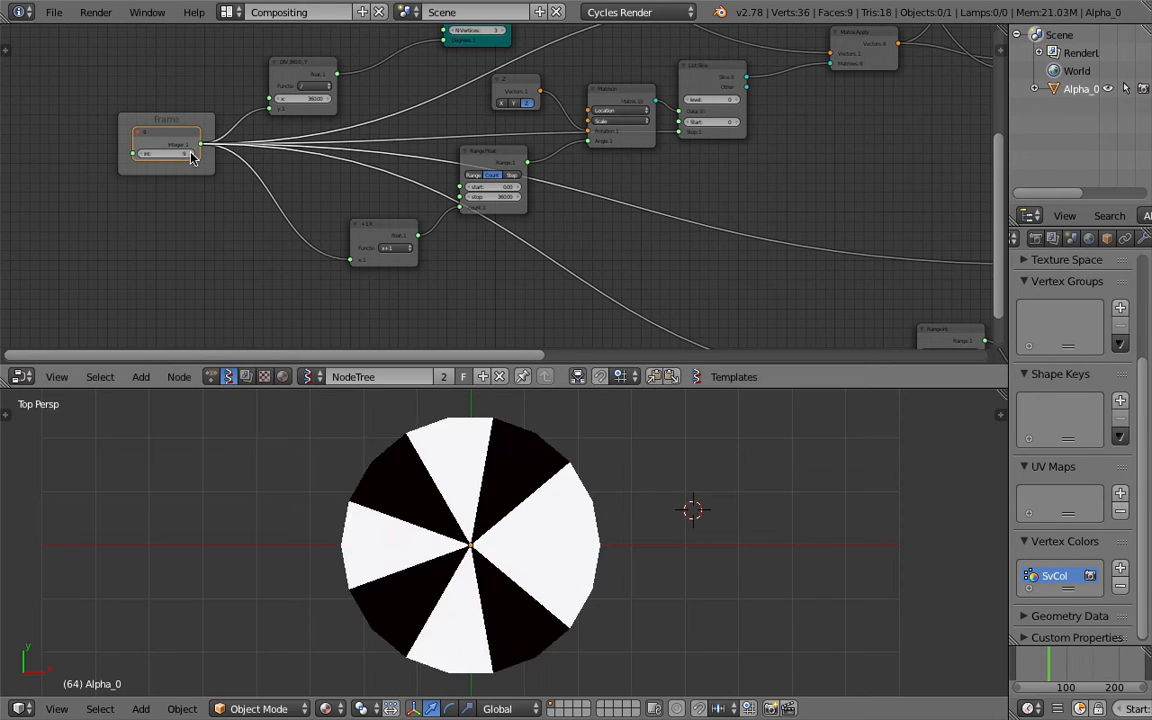
left_click(190, 154)
left_click(190, 154)
left_click(190, 154)
left_click(191, 155)
left_click(191, 155)
left_click(191, 155)
left_click(191, 155)
left_click(193, 156)
left_click(193, 156)
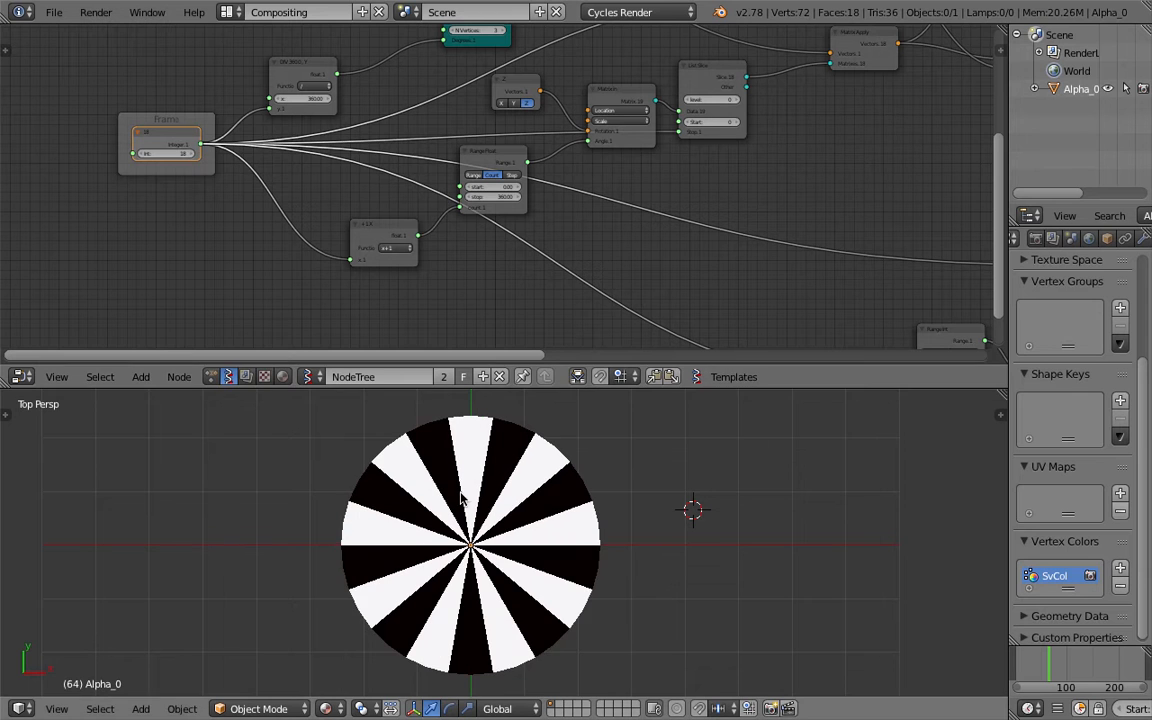
left_click(190, 153)
left_click(190, 153)
left_click(190, 153)
Examine the Random Num Gen, Range Int, modulo, List Input, List Item and Stethoscope nodes that drive the stripe colors
middle_click_drag(674, 226, 588, 196)
left_click(103, 121)
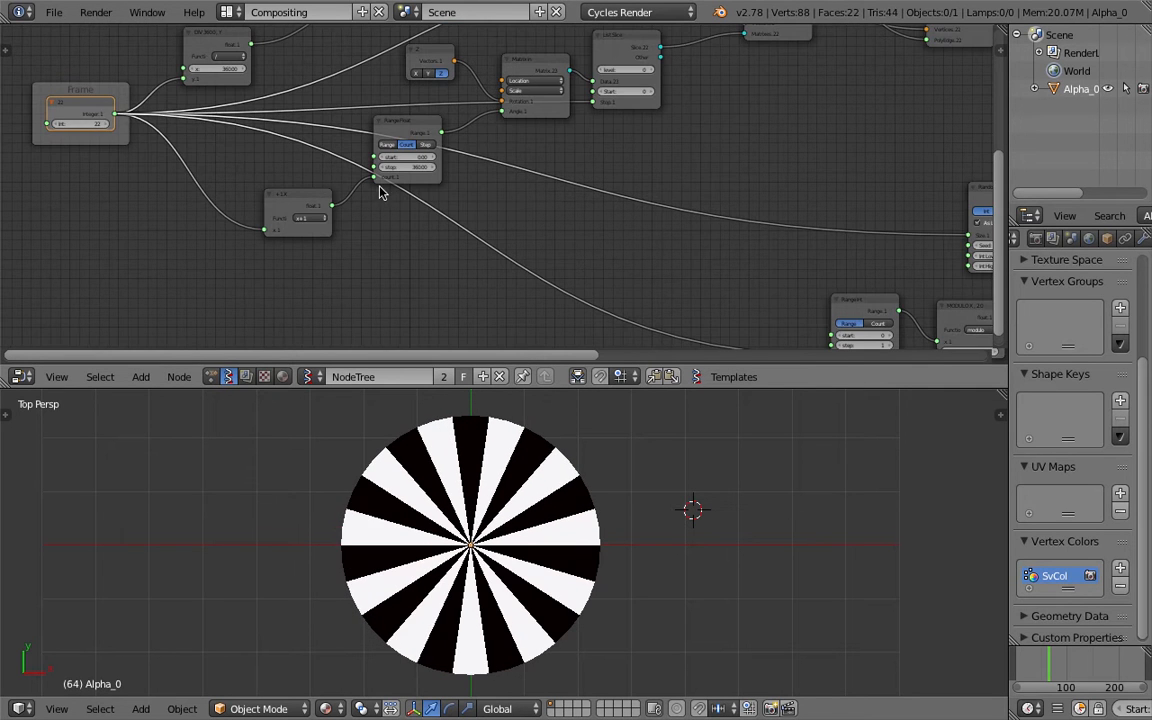
scroll(380, 188, "down", 2)
middle_click_drag(639, 233, 331, 217)
mouse_move(418, 200)
middle_mouse_down()
mouse_move(331, 200)
mouse_move(350, 199)
middle_mouse_up()
left_click_drag(442, 157, 363, 136)
middle_click_drag(363, 140, 425, 145)
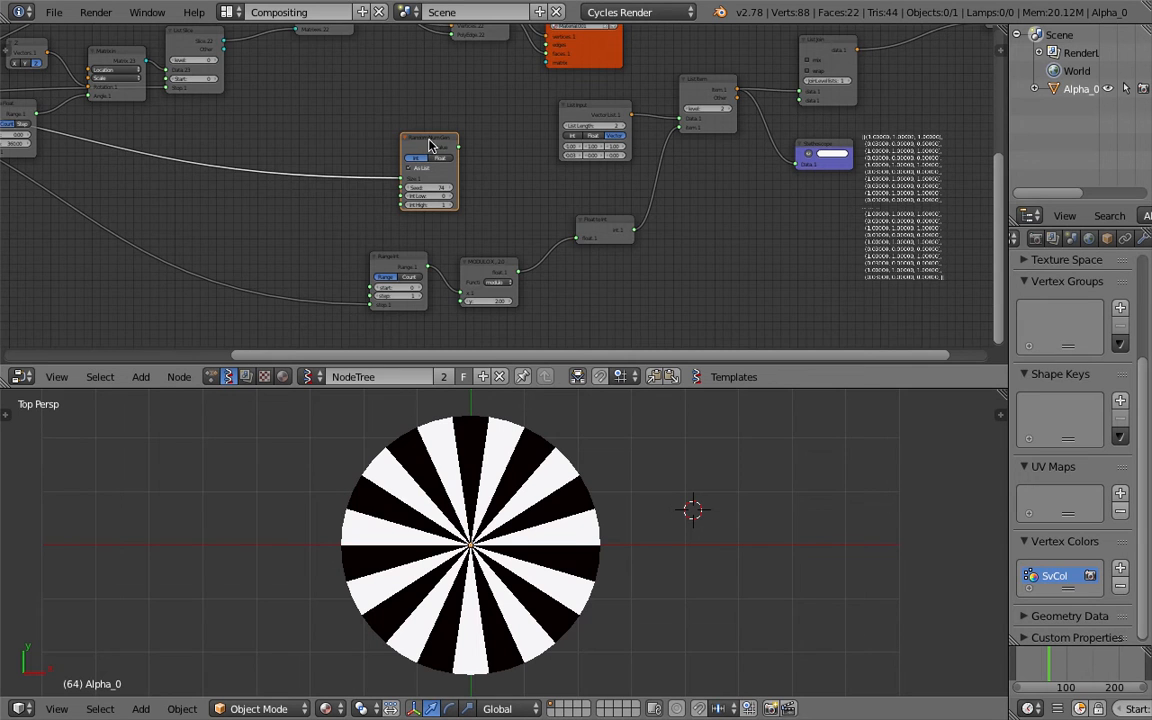
scroll(540, 195, "up", 5)
left_click_drag(541, 233, 506, 201)
middle_click_drag(529, 180, 460, 203)
scroll(484, 184, "down", 2)
left_click_drag(435, 95, 420, 108)
middle_click_drag(685, 201, 598, 186)
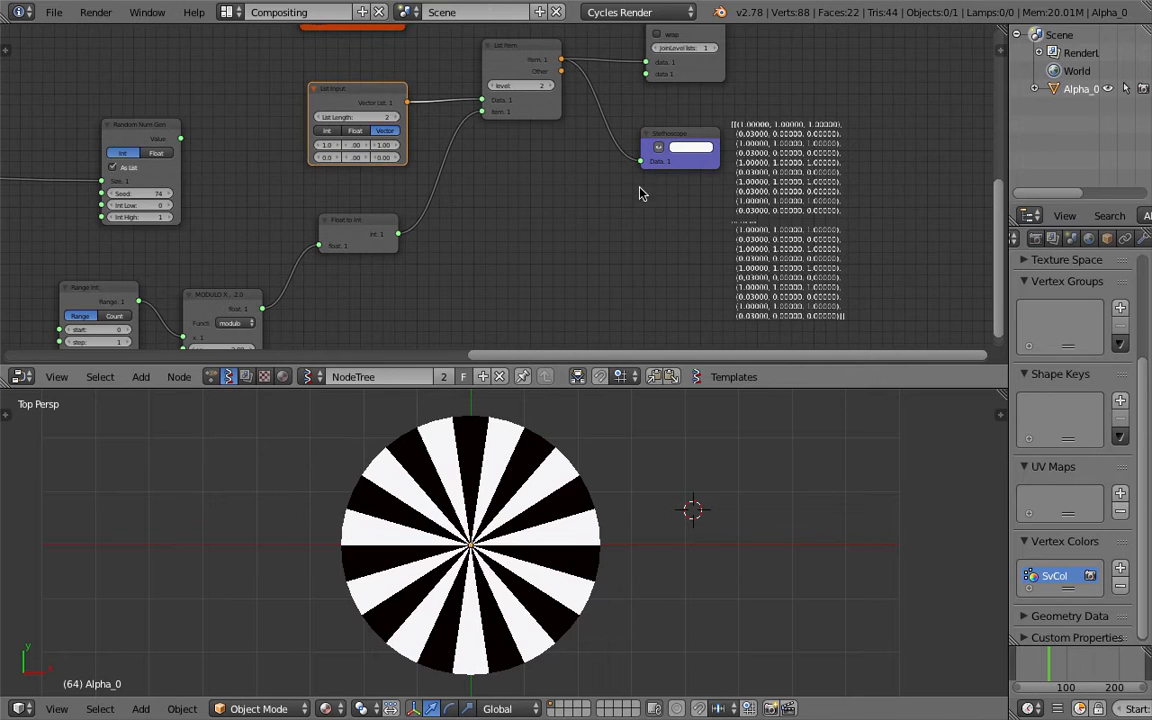
Open the recent files sv_flat_3dCube_005.blend and sv_flat_3dCube_004.blend one after the other to compare their setups
left_click(50, 16)
mouse_move(108, 68)
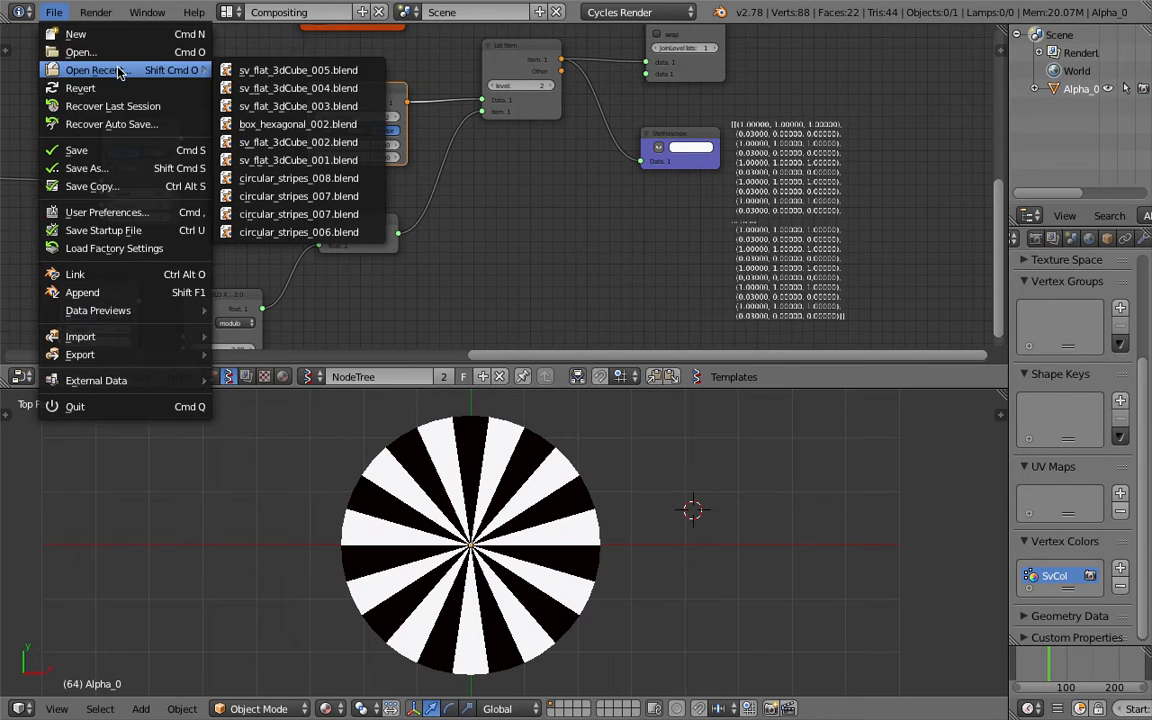
left_click(267, 74)
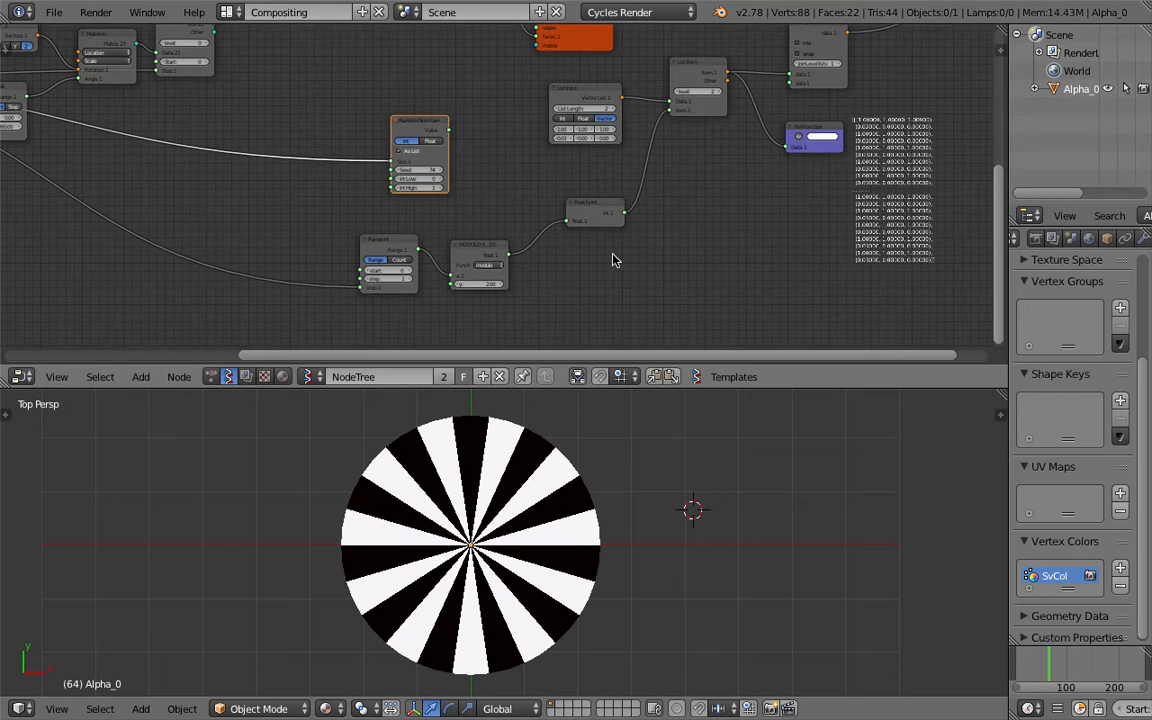
left_click(54, 12)
mouse_move(112, 68)
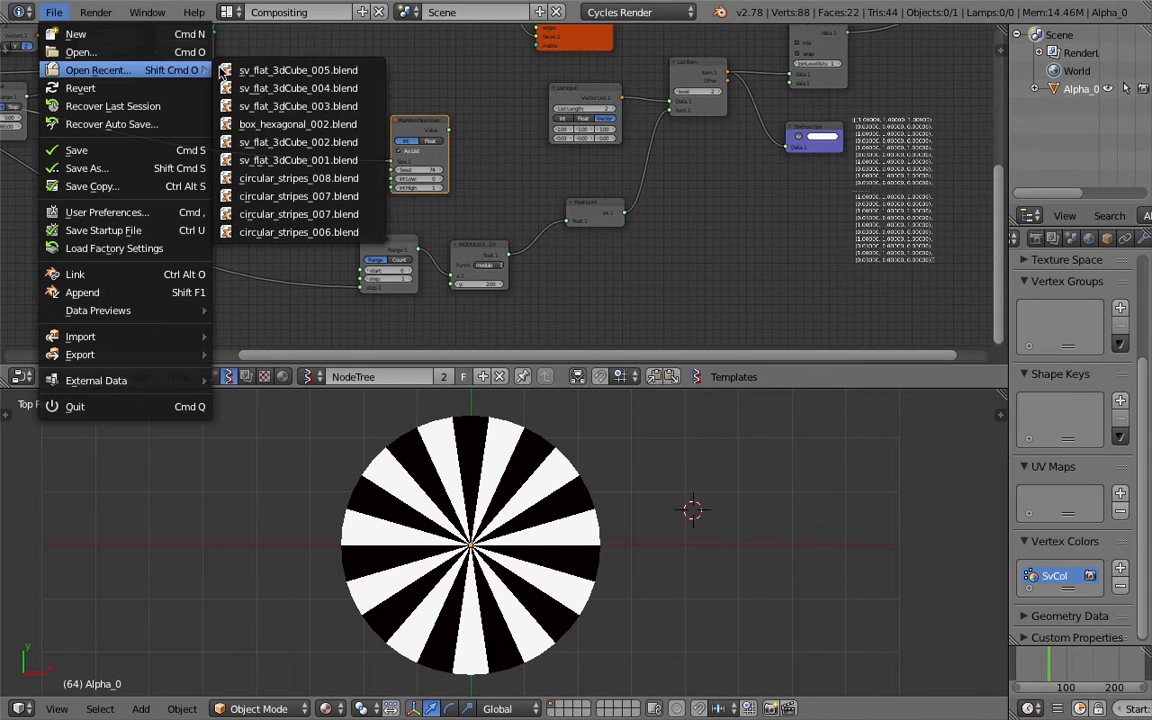
left_click(292, 89)
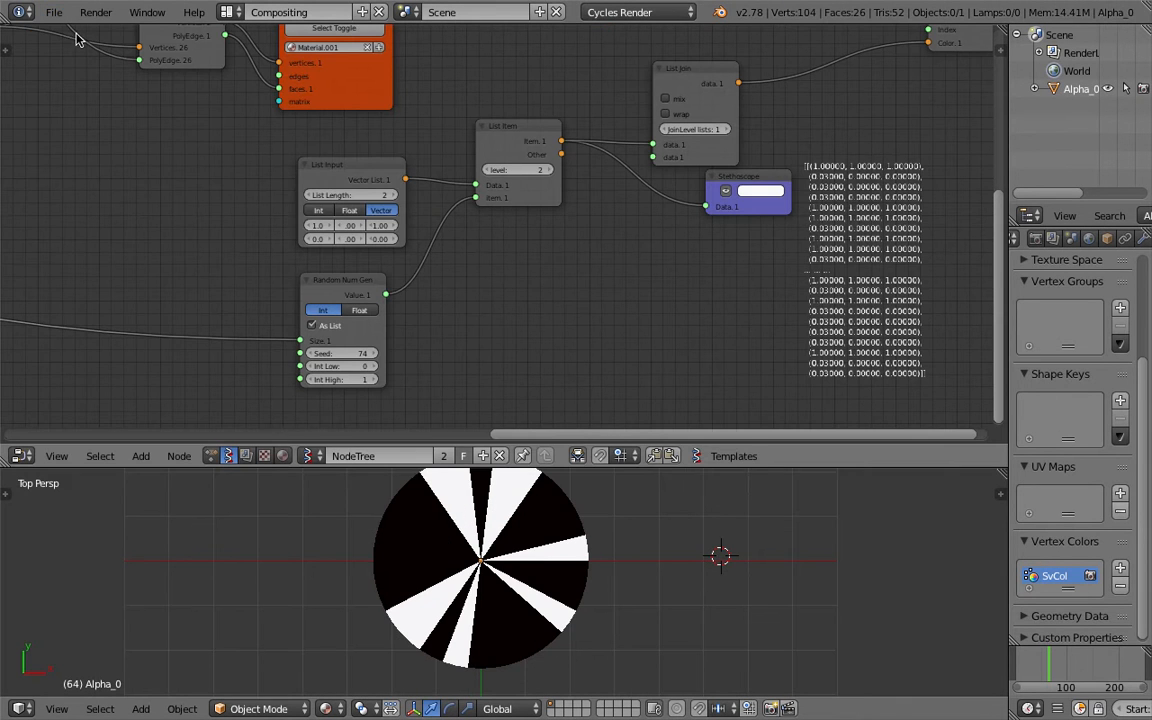
Open the recent file sv_flat_3dCube_003.blend and look over its Line, Vector Noise and Random Vector nodes
left_click(54, 12)
mouse_move(92, 69)
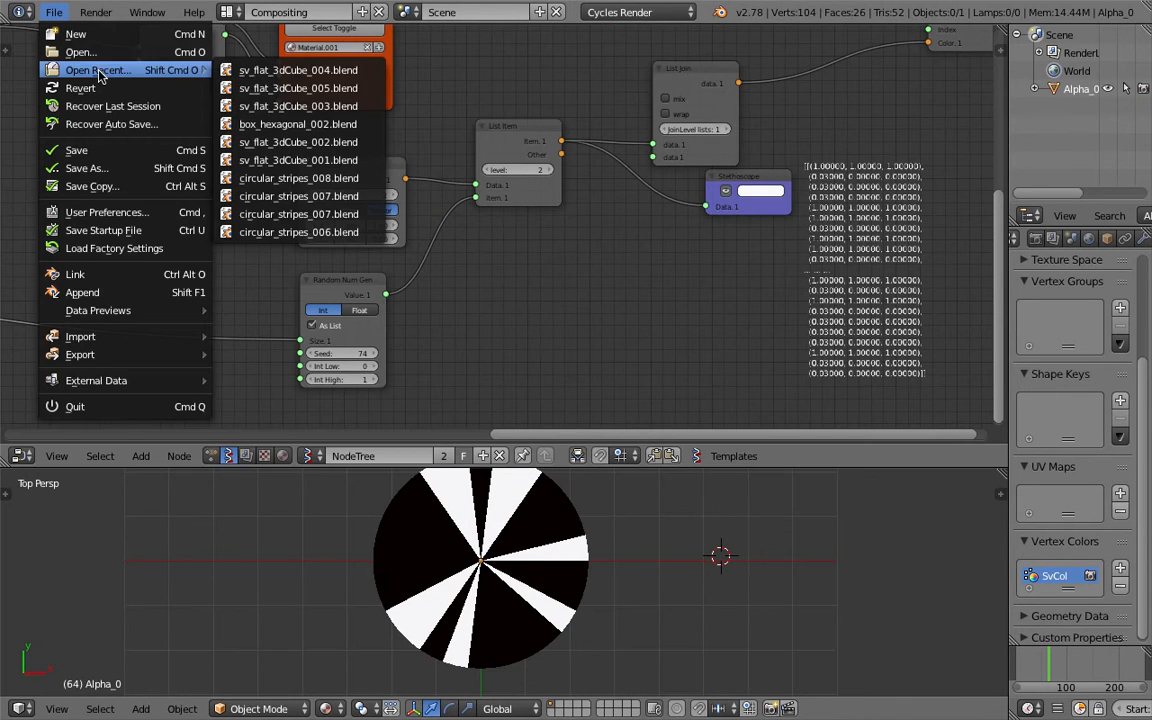
left_click(286, 107)
middle_click_drag(406, 221, 400, 170)
left_click_drag(333, 118, 414, 118)
middle_click_drag(810, 126, 80, 128)
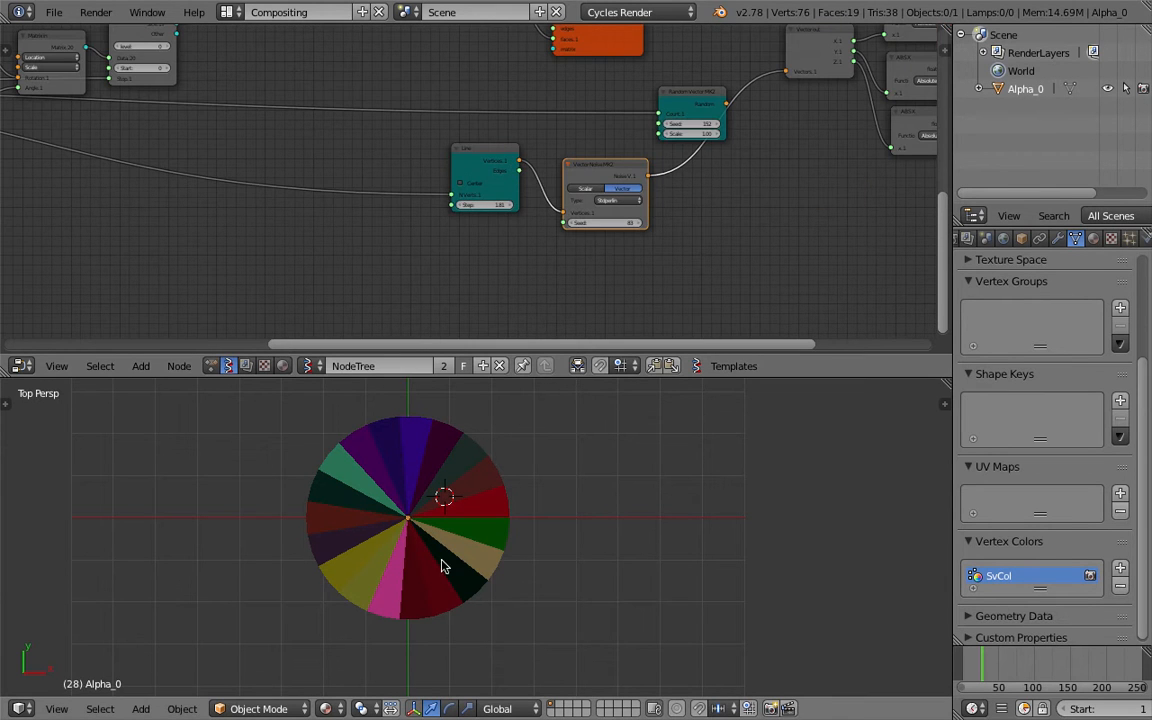
Save the file as a new version with an incremented number in its name
left_click(54, 12)
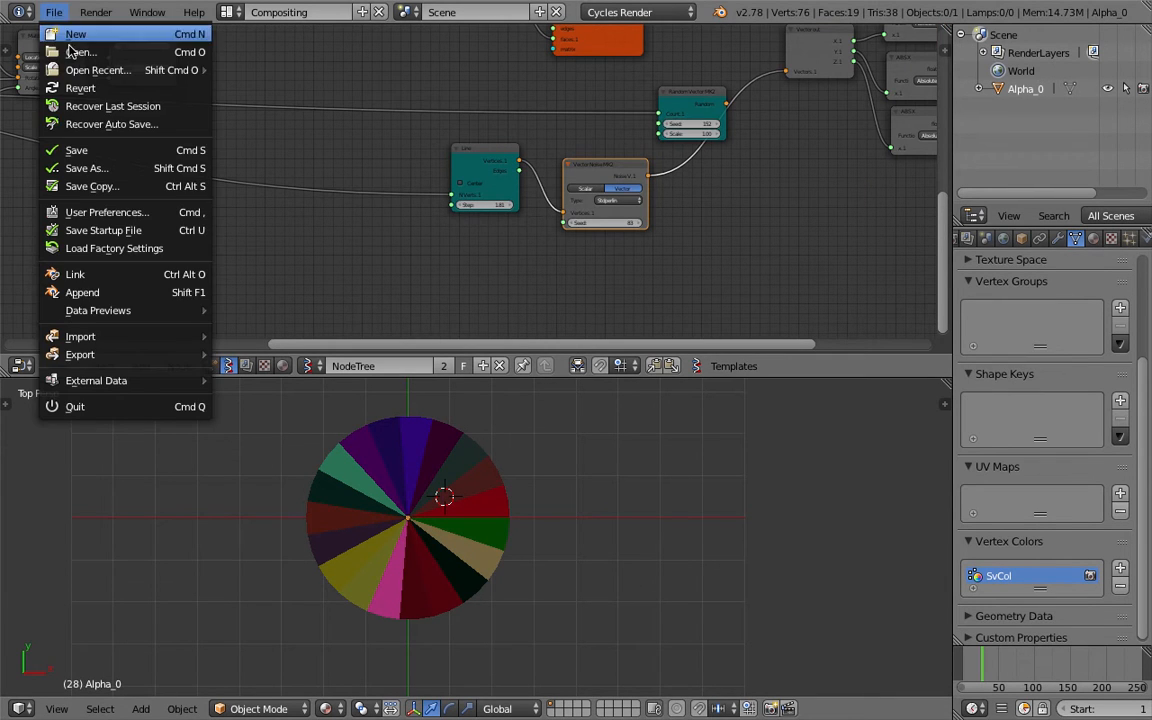
left_click(108, 168)
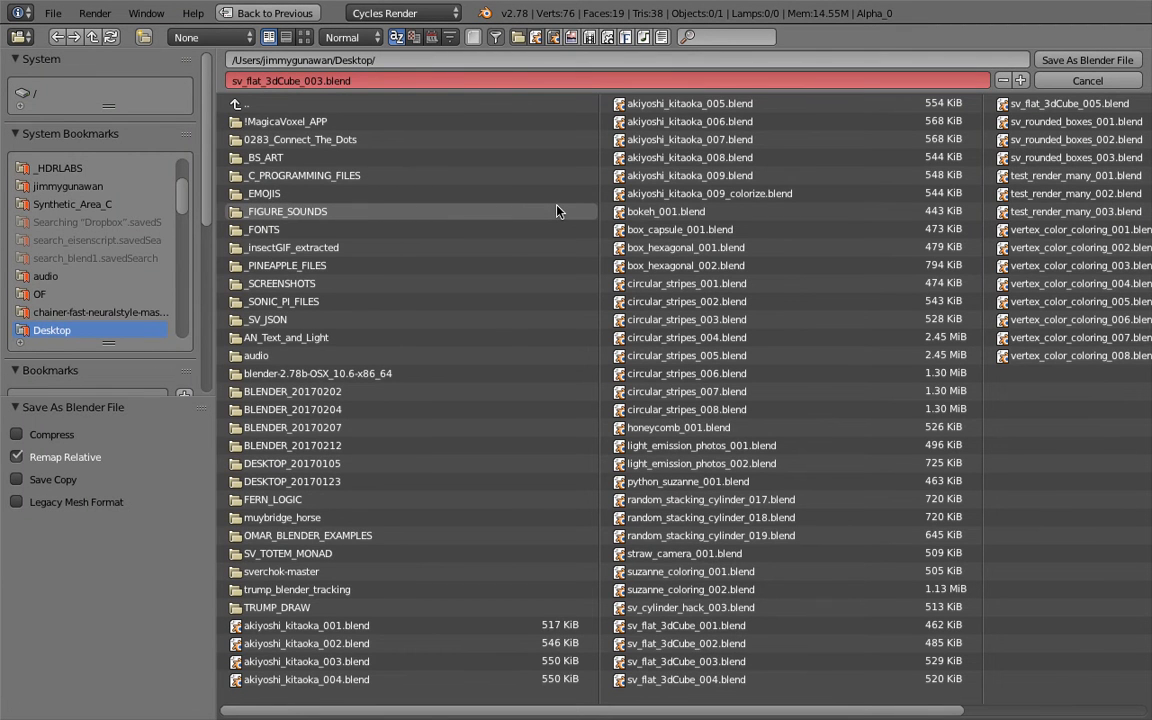
left_click(1020, 81)
left_click(1020, 81)
left_click(1087, 60)
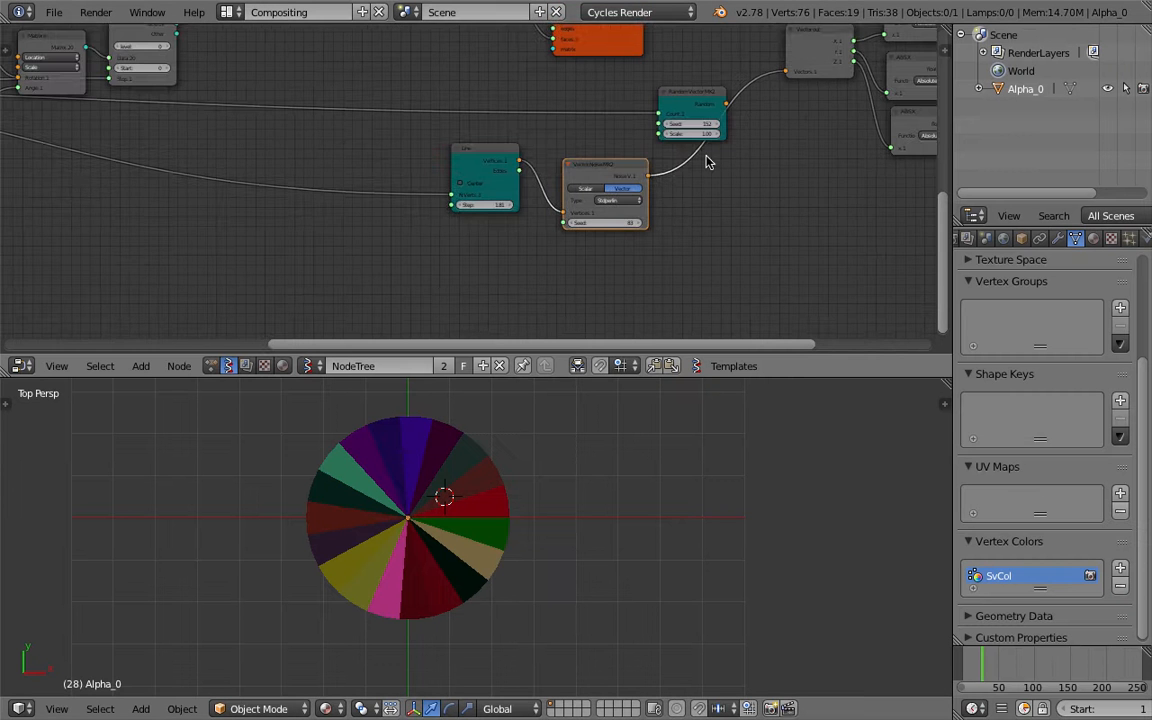
Delete the vector-splitting node, the three Absolute math nodes and the Vector in node that feed the vertex color
middle_click_drag(545, 147, 504, 190)
middle_click_drag(606, 156, 517, 182)
left_click(505, 138)
key("x")
left_click(599, 98)
key("x")
left_click(690, 132)
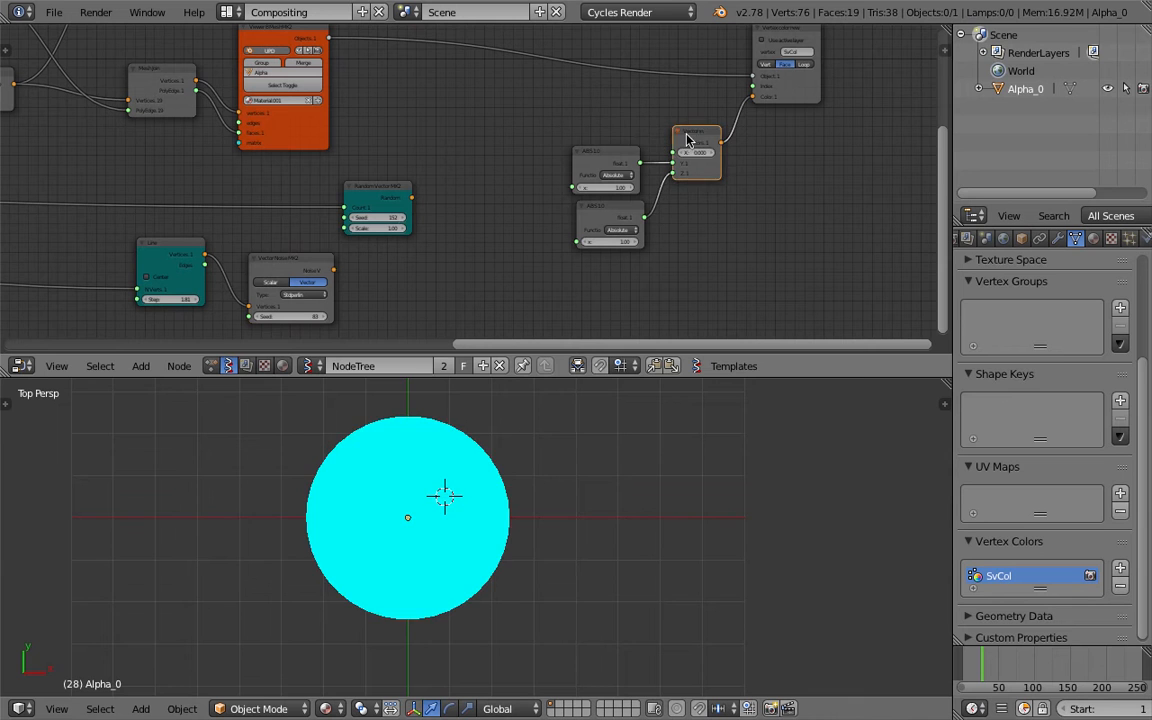
key("x")
left_click(618, 163)
key("x")
left_click(613, 206)
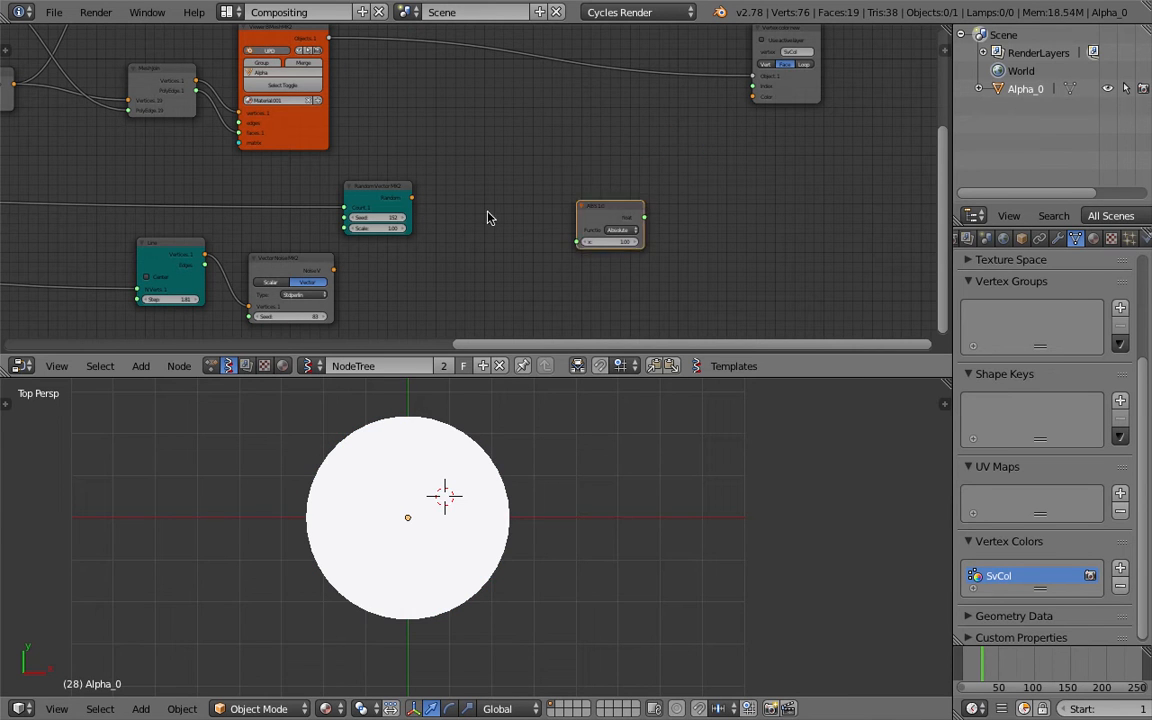
key("x")
Delete the Random Vector, Line and Vector Noise nodes
left_click(385, 192)
middle_click_drag(269, 226, 423, 220)
key("x")
left_click(329, 244)
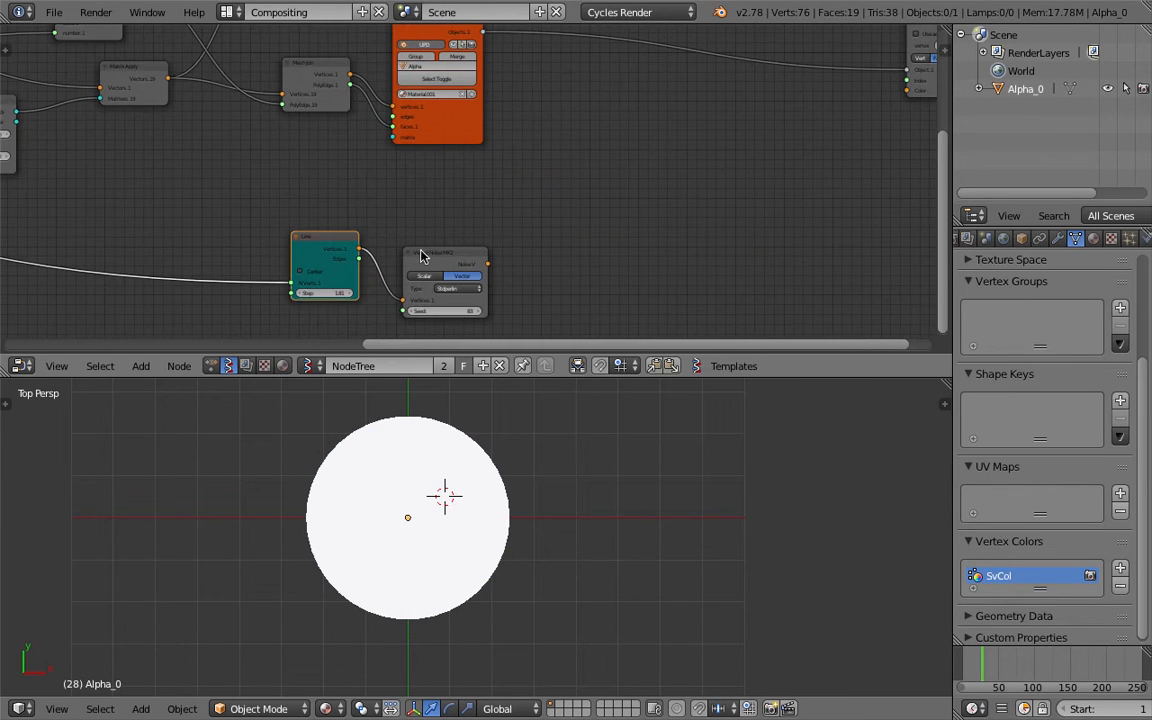
key("x")
left_click(428, 258)
key("x")
Add a Vector in node and connect its Vectors output to the Color input of the Vertex color node
middle_click_drag(597, 194, 498, 241)
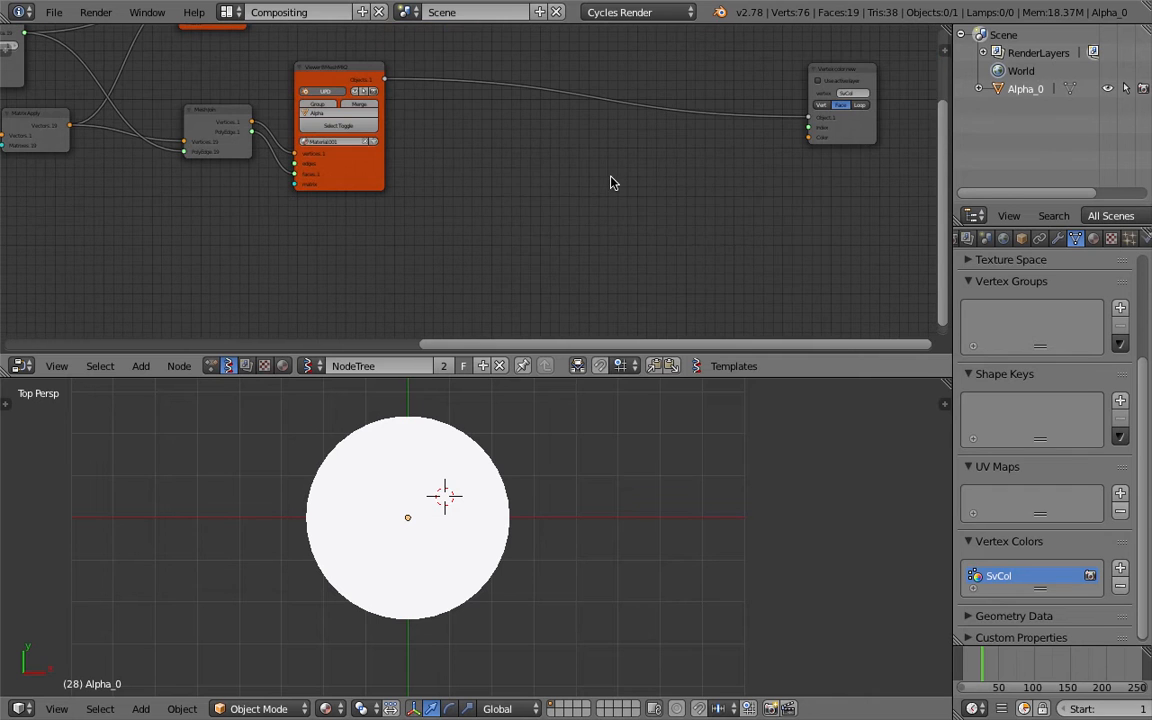
key("shift+a")
left_click(610, 178)
type("vec")
left_click(655, 224)
left_click(728, 165)
scroll(587, 170, "up", 2)
left_click_drag(665, 195, 736, 160)
Set the Vector in node to X 1.230, Y -0.210, Z 0.060 and save the file
left_click_drag(635, 207, 625, 179)
middle_click_drag(670, 179, 609, 203)
scroll(608, 204, "up", 1)
left_click_drag(552, 231, 513, 264)
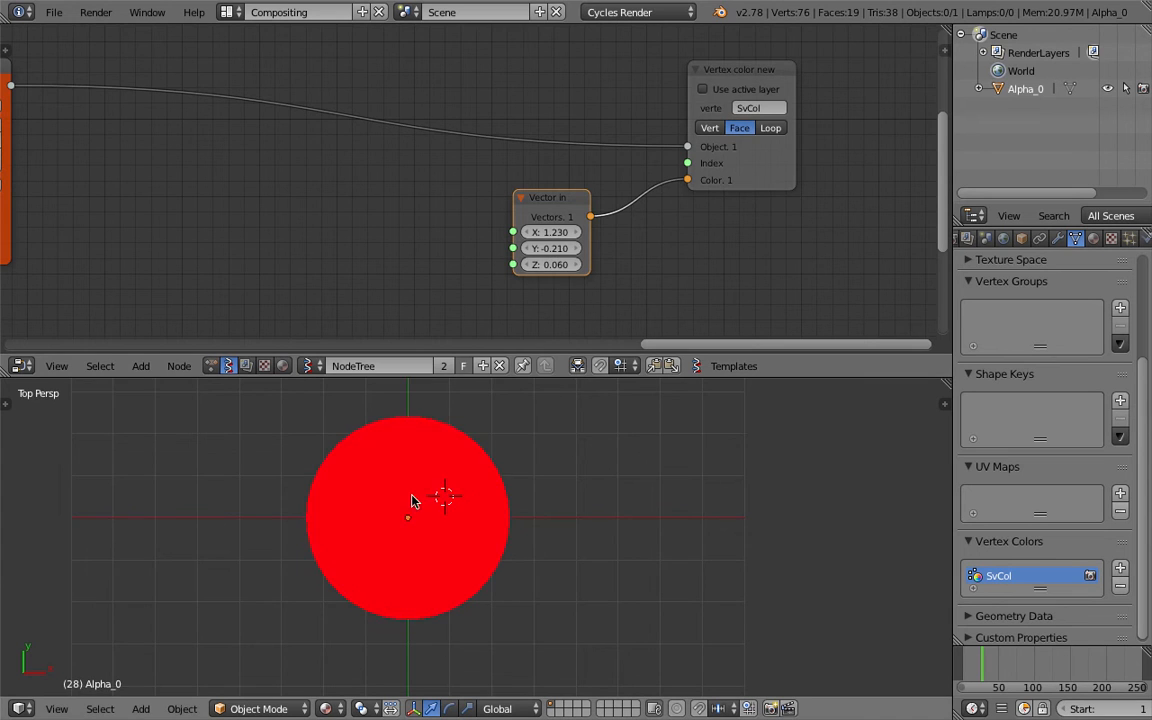
key("ctrl+s")
left_click(660, 486)
middle_click_drag(443, 249, 536, 241)
scroll(419, 223, "down", 1)
middle_click_drag(419, 223, 573, 165)
key("ctrl+s")
left_click(508, 210)
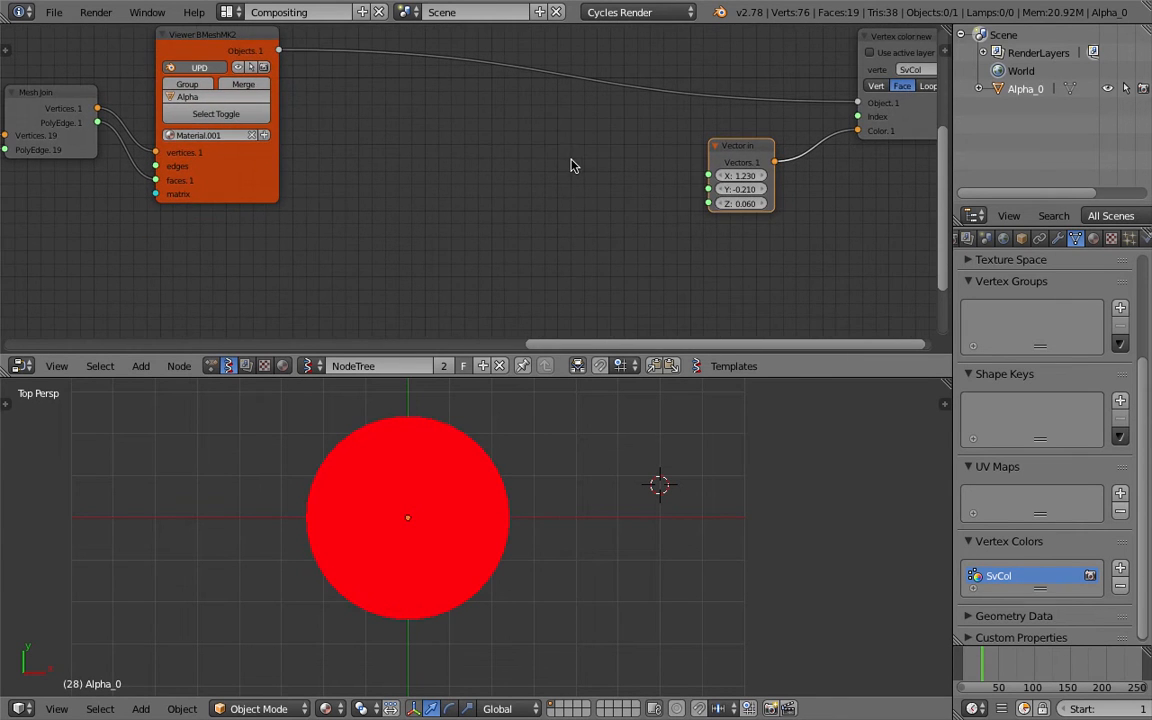
key("shift+a")
left_click(570, 160)
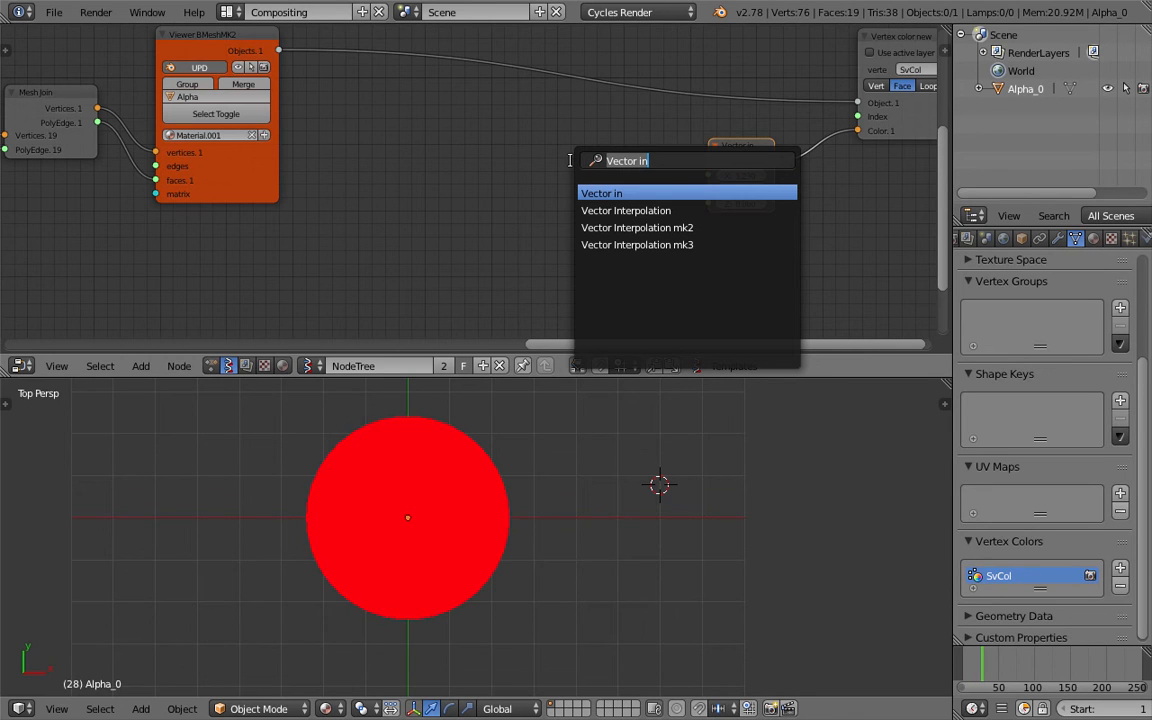
key("Return")
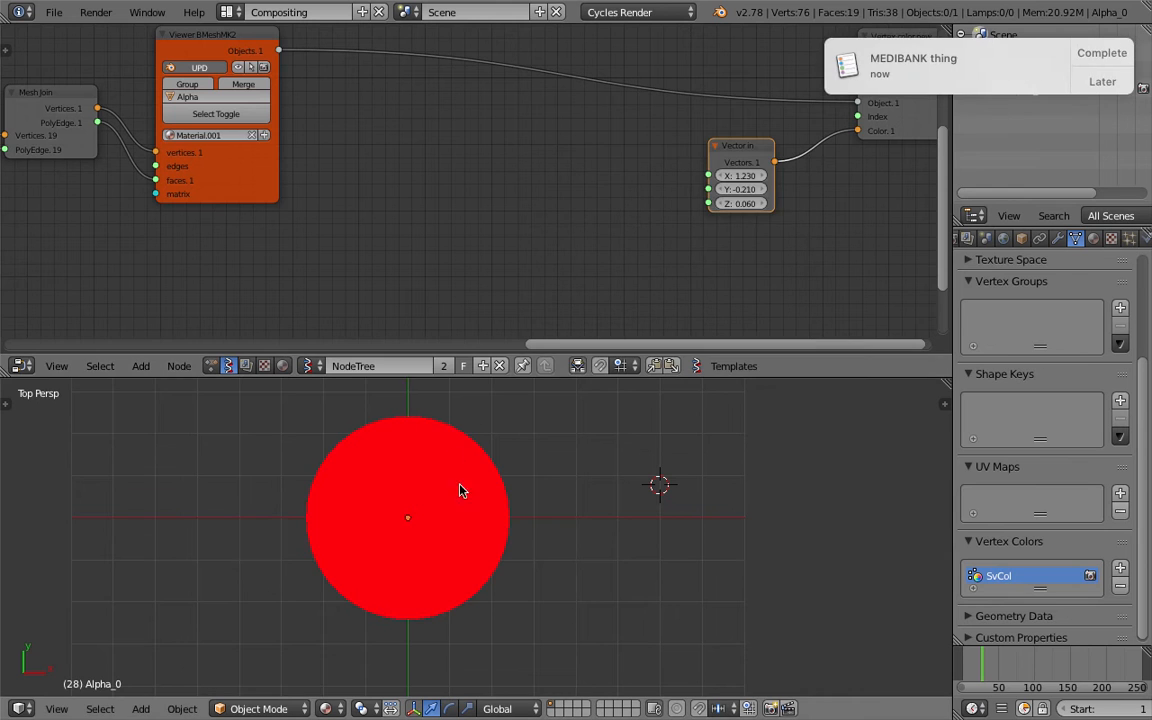
left_click(1098, 55)
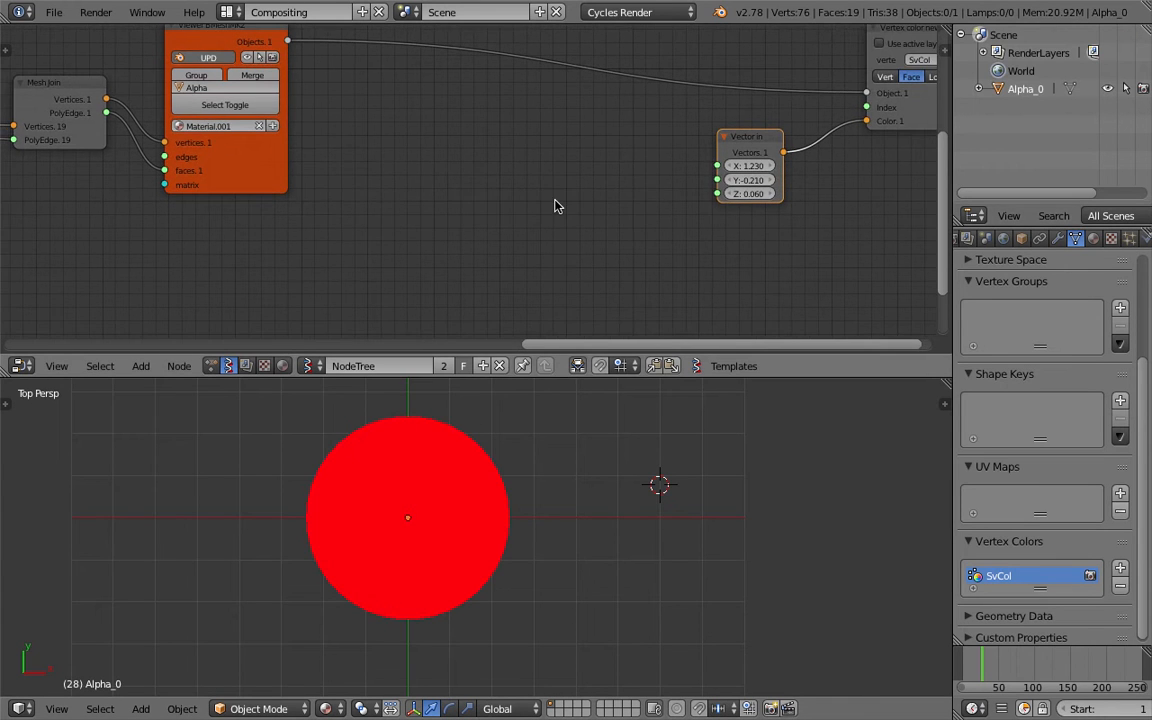
middle_click_drag(555, 206, 543, 203)
Add a List Input node between the mesh viewer and Vector in nodes, and dismiss the reminder notification
key("space")
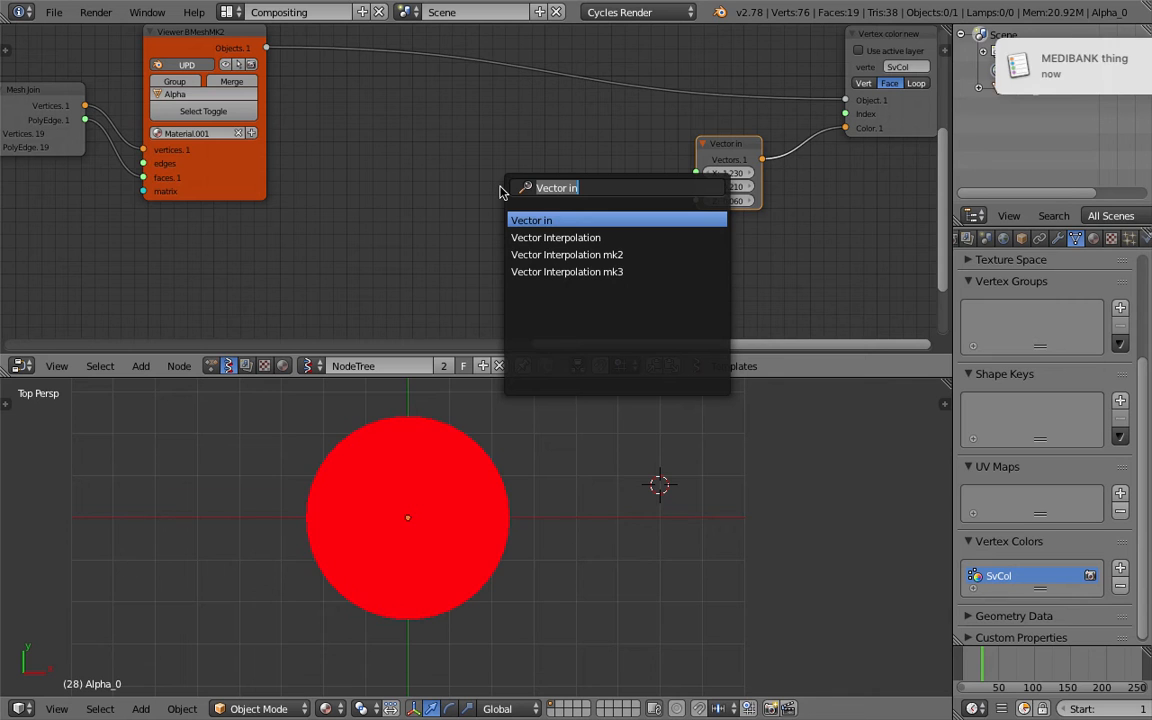
type("list i")
key("Down")
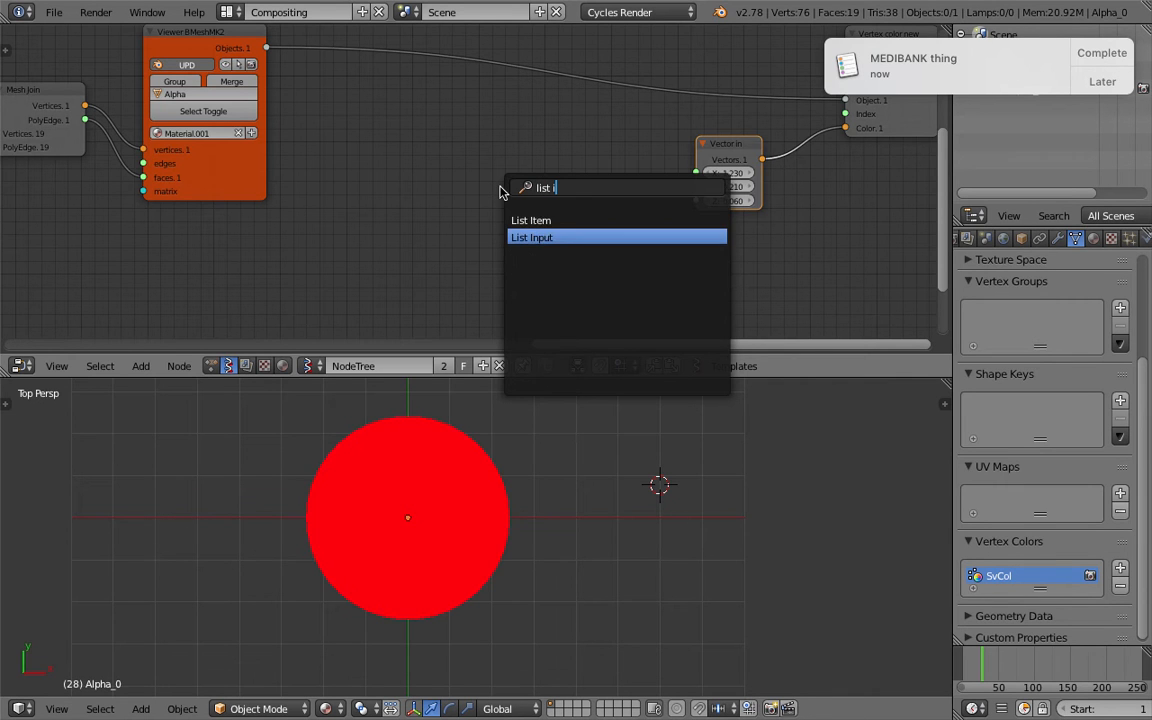
key("Return")
left_click(457, 190)
left_click(1092, 55)
scroll(483, 203, "up", 1)
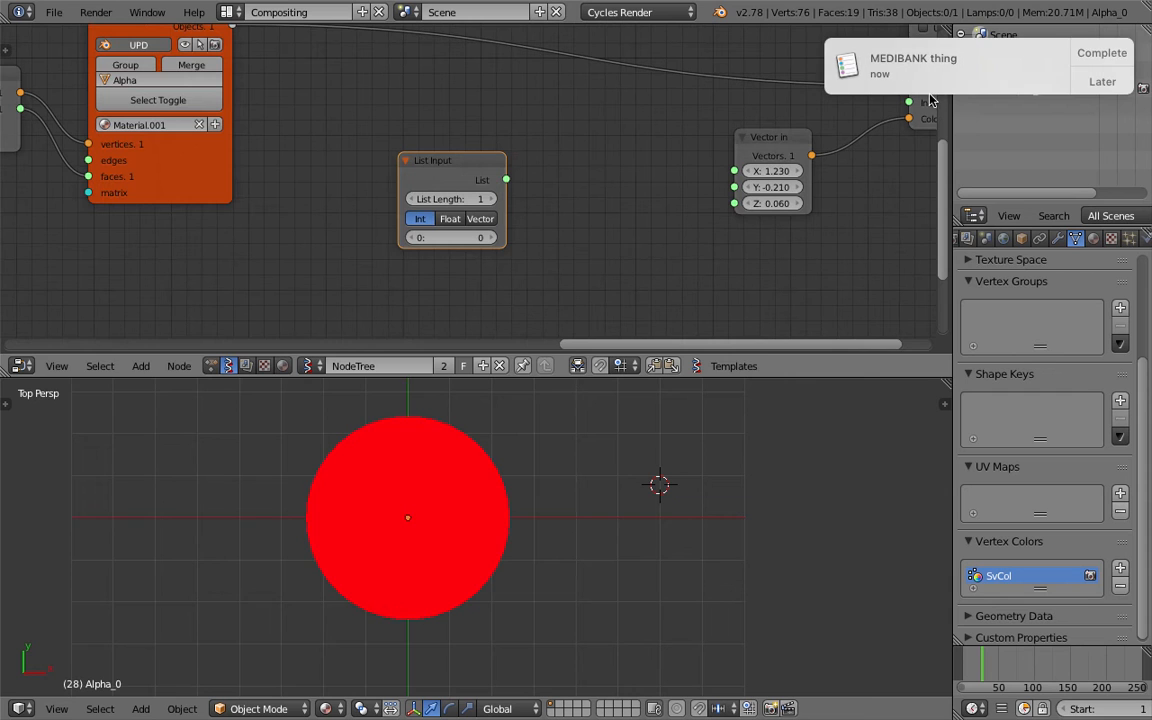
left_click(1090, 53)
Switch the List Input node to Vector, widen it and set its list length to 2
left_click(481, 218)
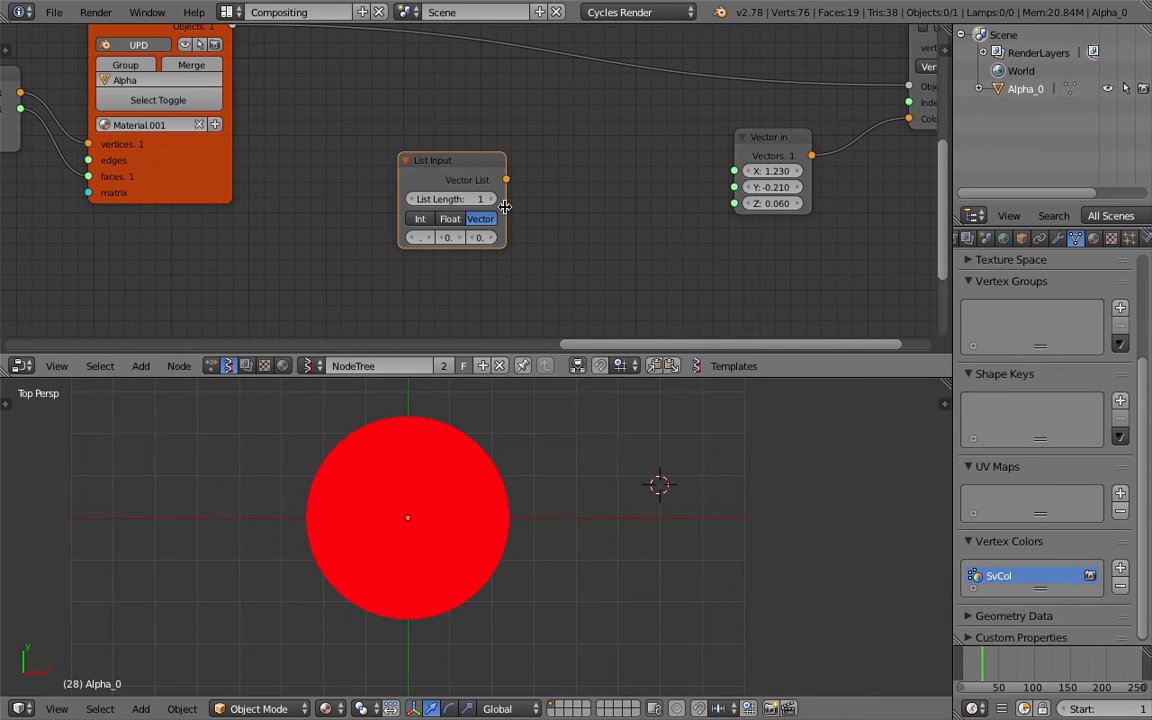
left_click_drag(505, 205, 570, 212)
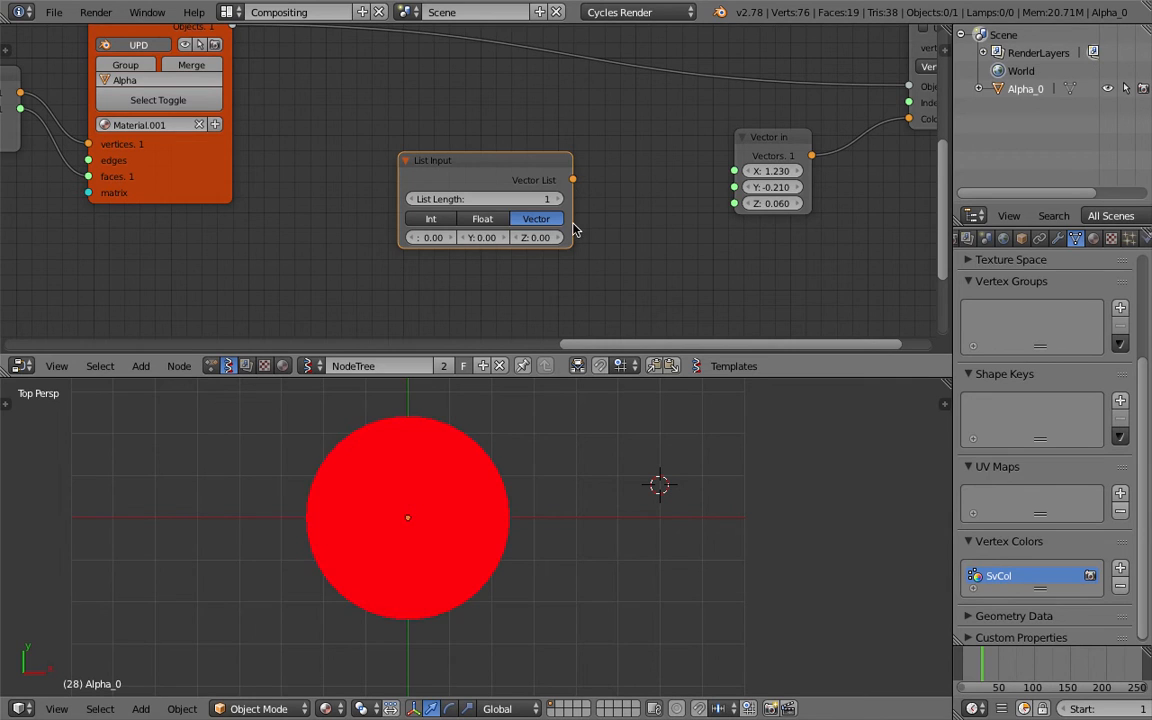
left_click_drag(572, 224, 668, 224)
left_click(653, 199)
Set the second vector of the List Input node to 1.00, 1.00, 1.00 and save the file
left_click(456, 256)
type("1")
key("Tab")
type("1")
key("Tab")
type("1")
key("Return")
key("ctrl+s")
Reposition the List Input node beside the Vector in node and save the file over the existing version
left_click(643, 275)
middle_click_drag(512, 252, 491, 249)
left_click_drag(551, 160, 512, 148)
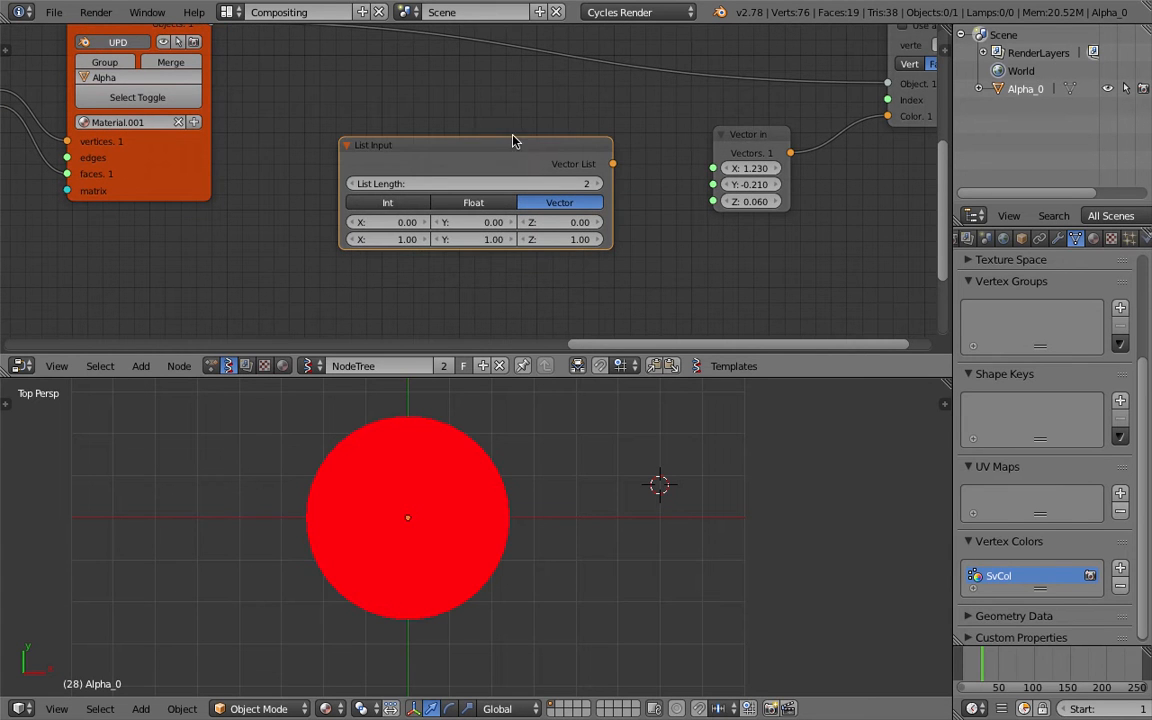
middle_click_drag(494, 136, 478, 134)
key("ctrl+s")
left_click(480, 138)
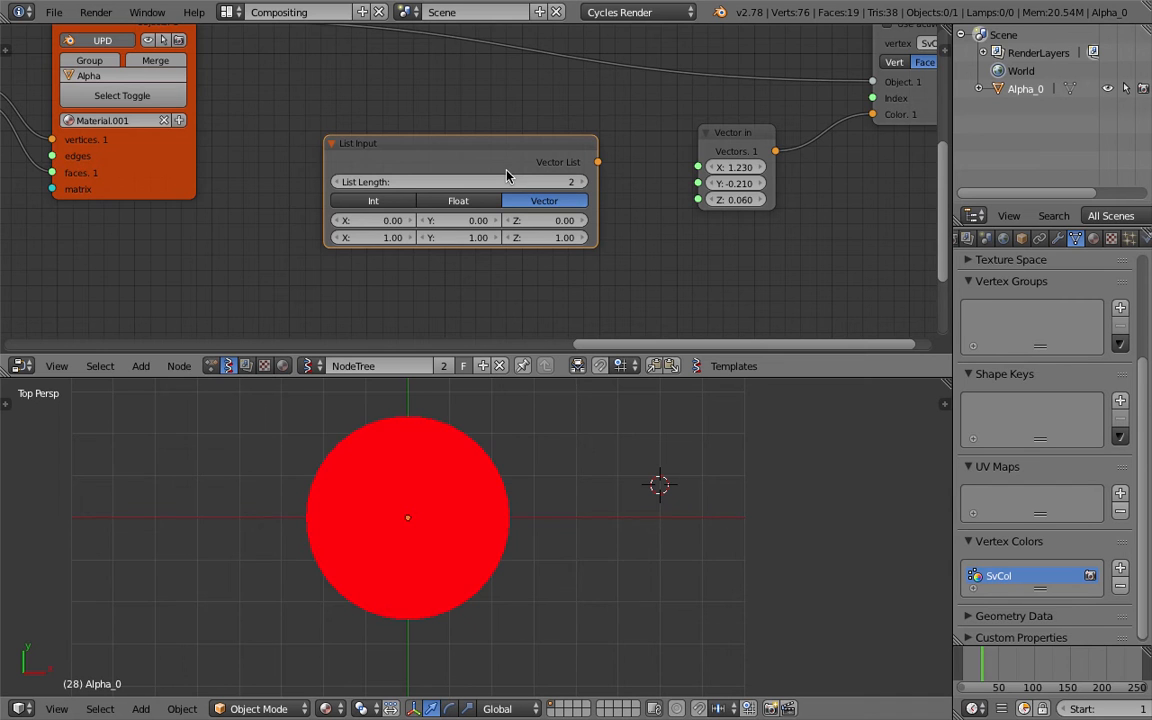
middle_click_drag(530, 175, 514, 160)
key("ctrl+s")
left_click(514, 158)
middle_click_drag(599, 167, 566, 165)
key("ctrl+s")
left_click(556, 163)
Connect the List Input's vector list to the Vertex color node's Color input and move the Vector in node aside
left_click_drag(548, 160, 822, 111)
left_click_drag(690, 150, 707, 182)
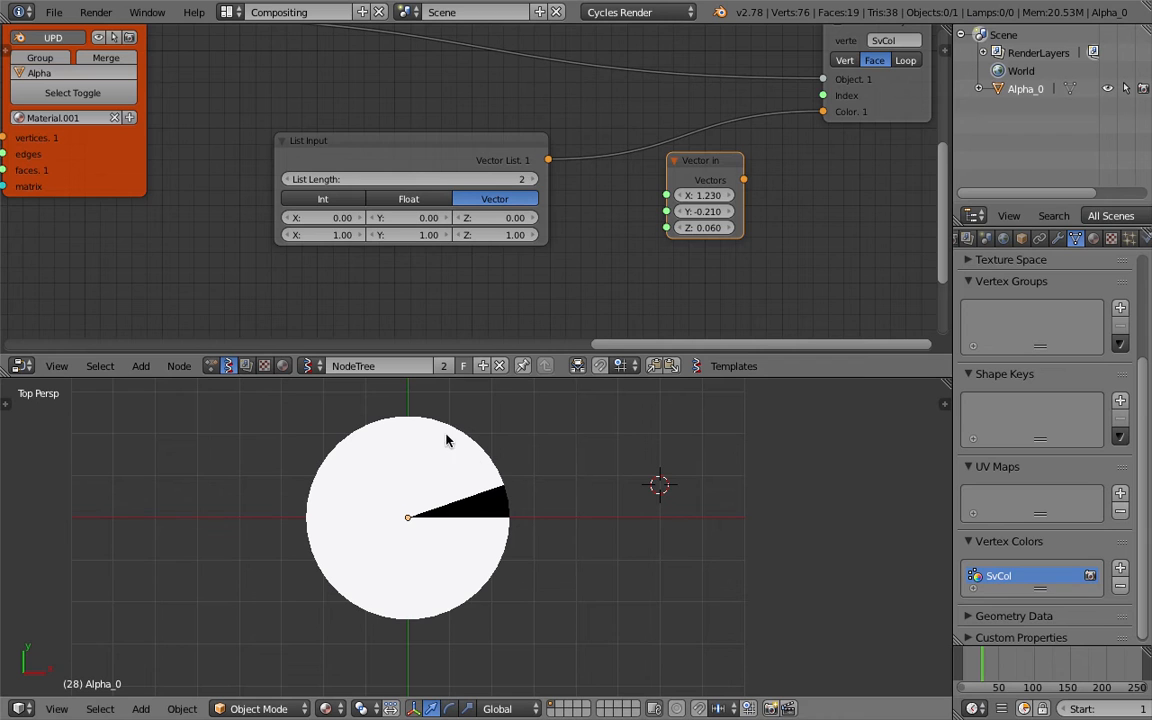
left_click(488, 509)
left_click(607, 501)
Reposition the List Input and Vector in nodes and narrow the List Input node to make room for another node
middle_click_drag(540, 318, 648, 284)
scroll(648, 277, "down", 3)
middle_click_drag(648, 240, 600, 236)
left_click_drag(473, 149, 434, 139)
left_click_drag(702, 164, 763, 206)
left_click_drag(551, 184, 495, 187)
middle_click_drag(558, 203, 521, 197)
Add a List Item node between the List Input and Vector in nodes
key("shift+a")
left_click(519, 194)
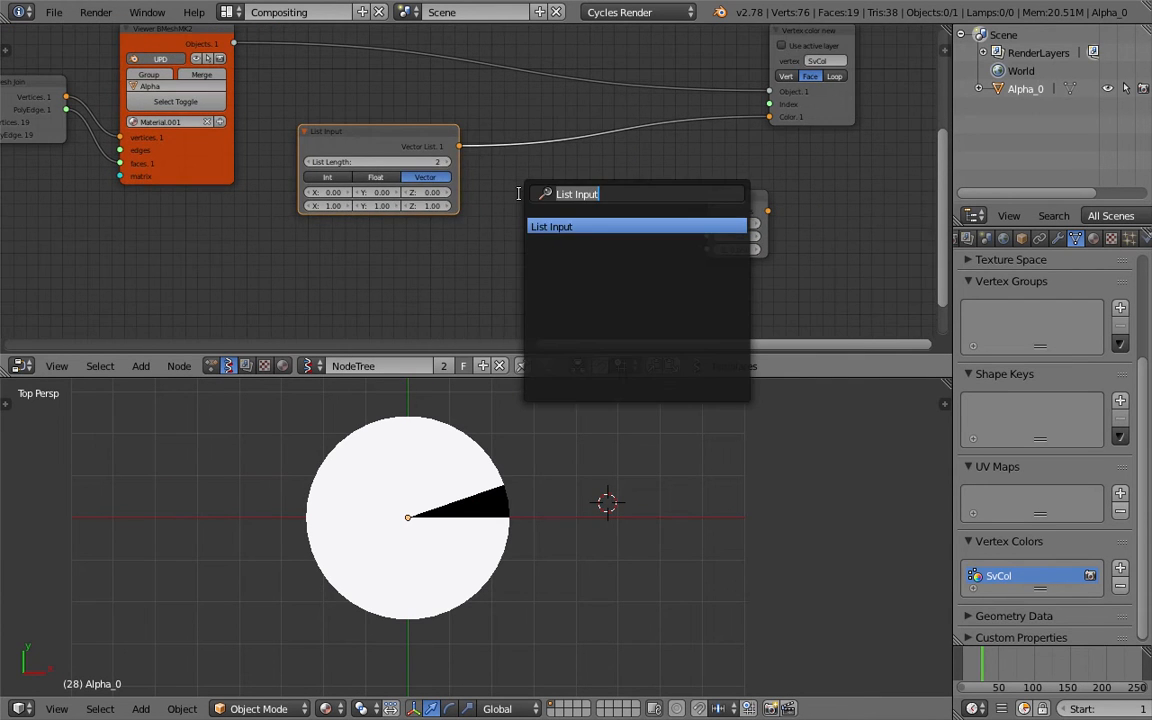
type("list i")
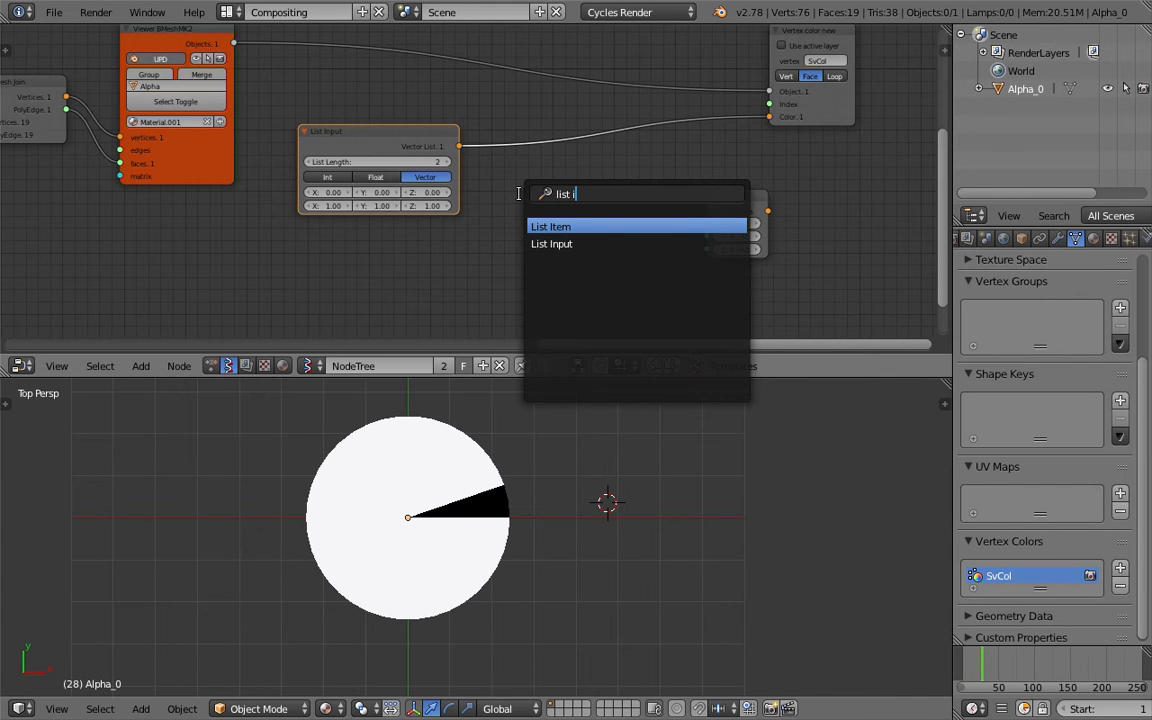
key("Return")
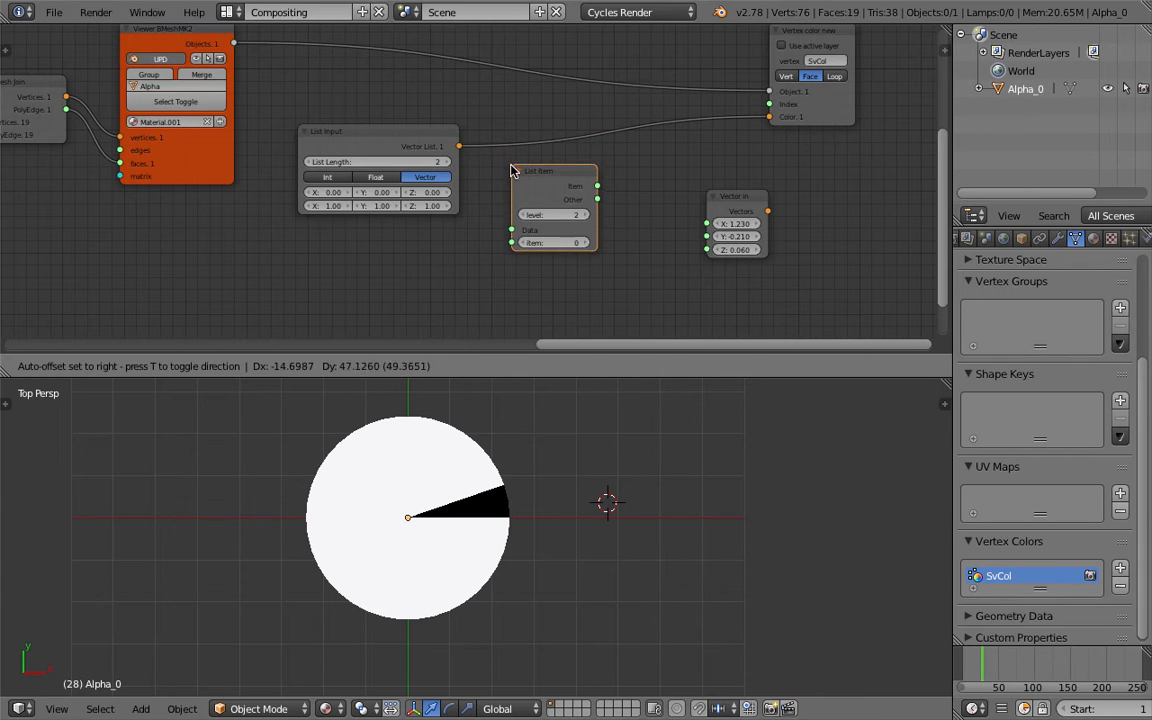
left_click(512, 150)
scroll(255, 165, "up", 3)
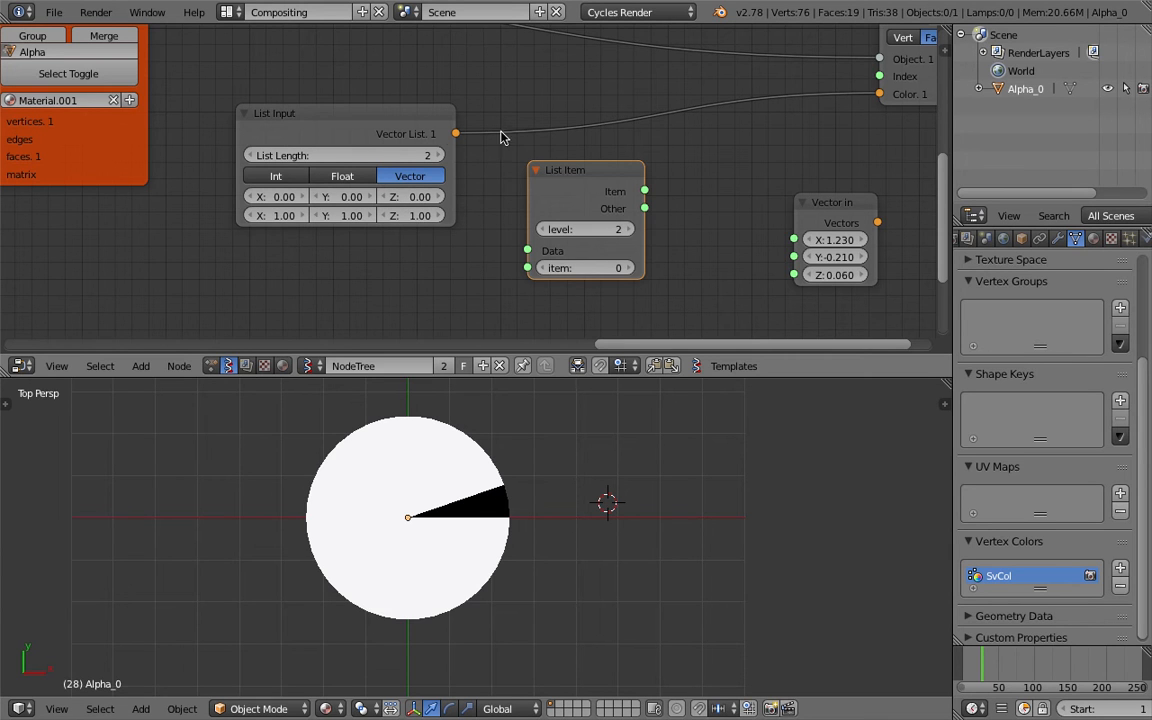
Connect the List Input's vector list to the List Item's Data input and reposition the List Item and Vector in nodes
left_click_drag(455, 133, 527, 250)
left_click_drag(595, 176, 571, 182)
middle_click_drag(850, 194, 689, 172)
left_click_drag(685, 182, 760, 184)
key("shift+a")
left_click(634, 167)
type("list rep")
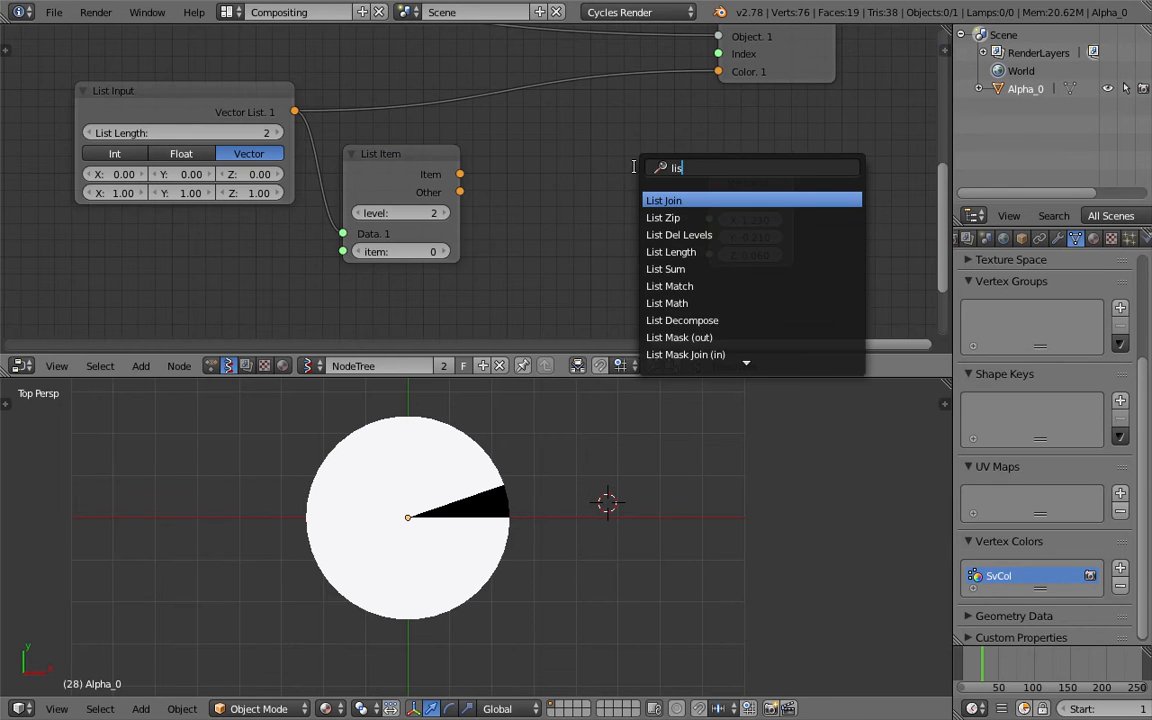
key("Return")
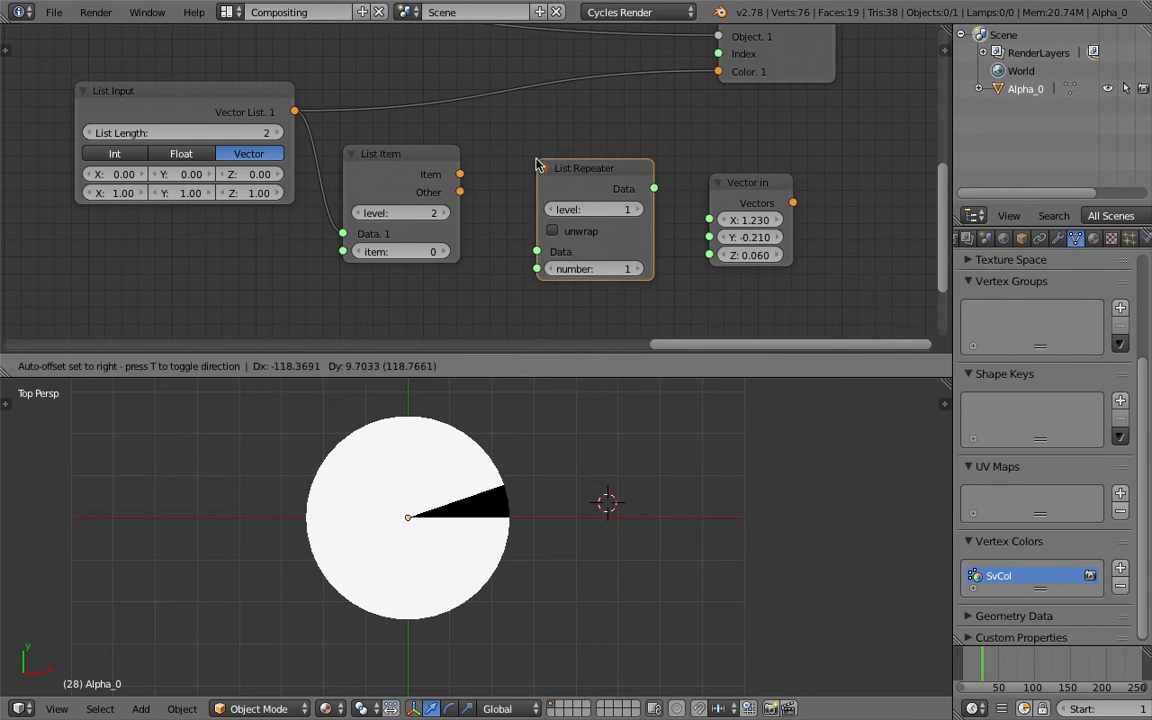
left_click(540, 162)
key("x")
Connect the List Item's Item output to the Vertex color node's Color input
middle_click_drag(568, 160, 643, 165)
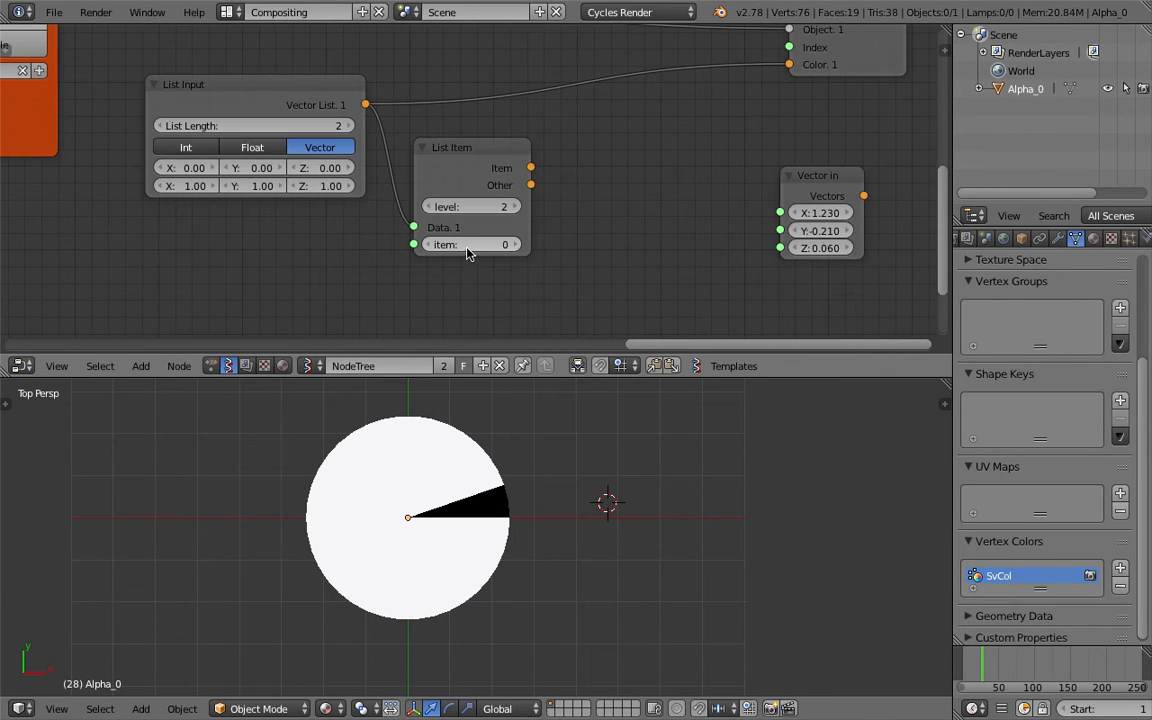
left_click_drag(530, 168, 789, 65)
middle_click_drag(683, 140, 732, 138)
Try the List Item node at levels 0 and 1, set its item index to 1 and return its level to 2
left_click_drag(511, 210, 482, 208)
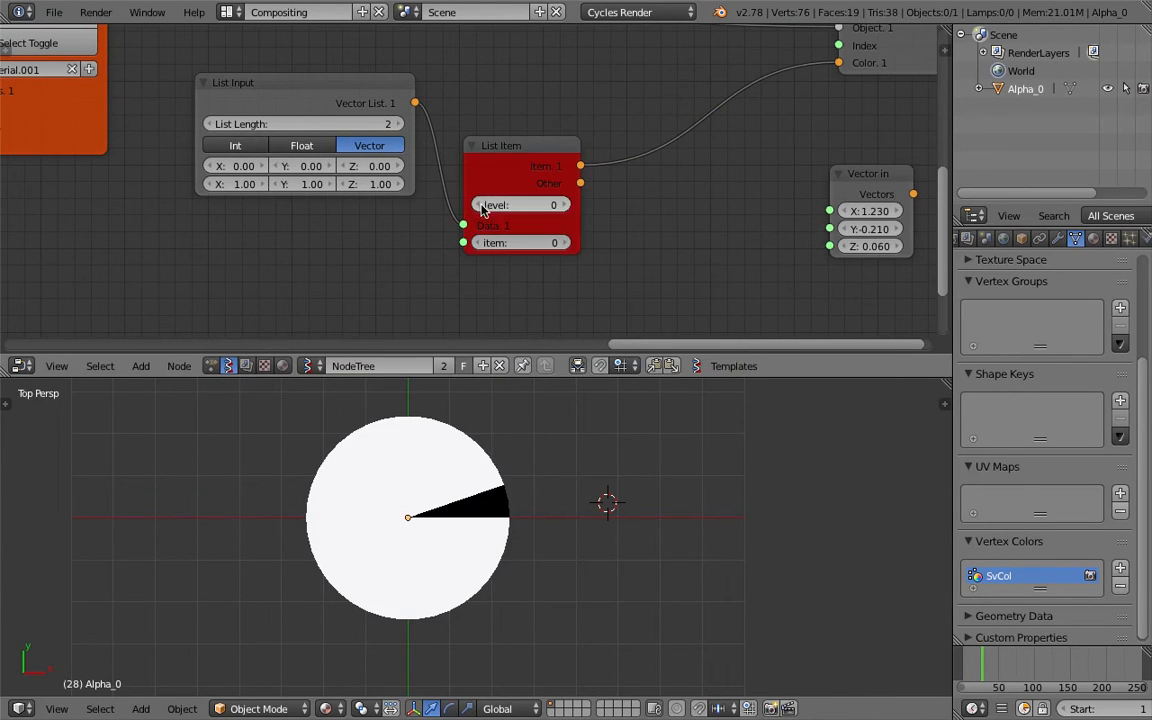
left_click(567, 204)
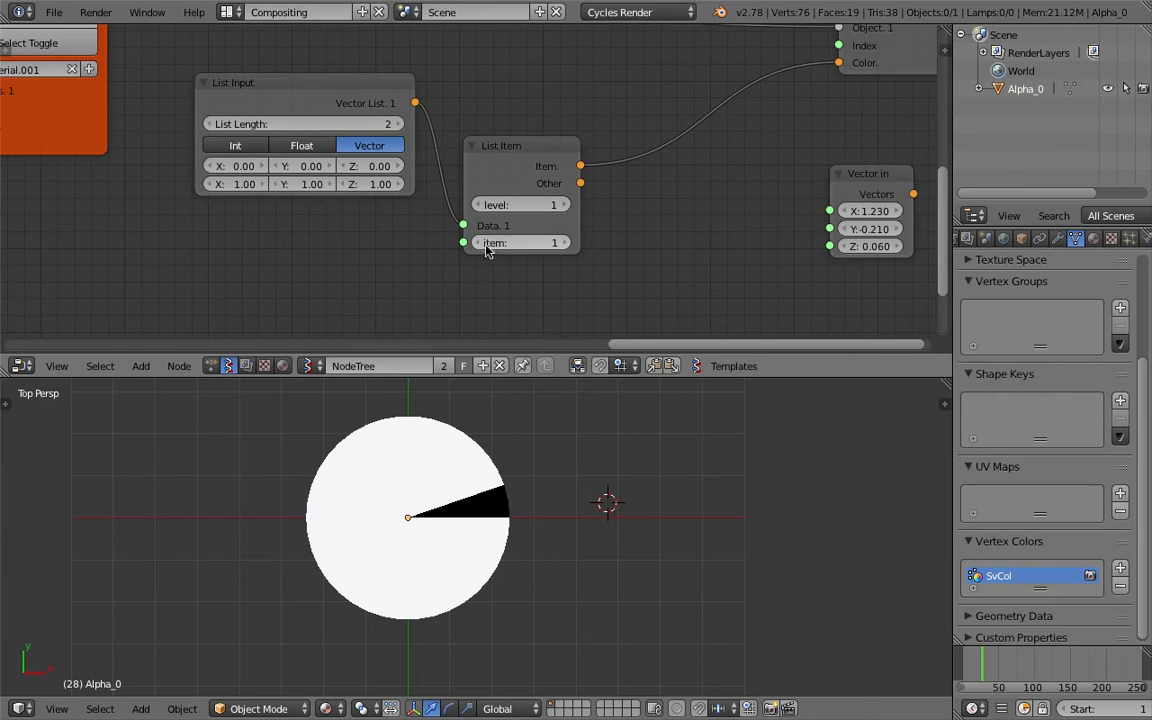
left_click(566, 243)
left_click(565, 205)
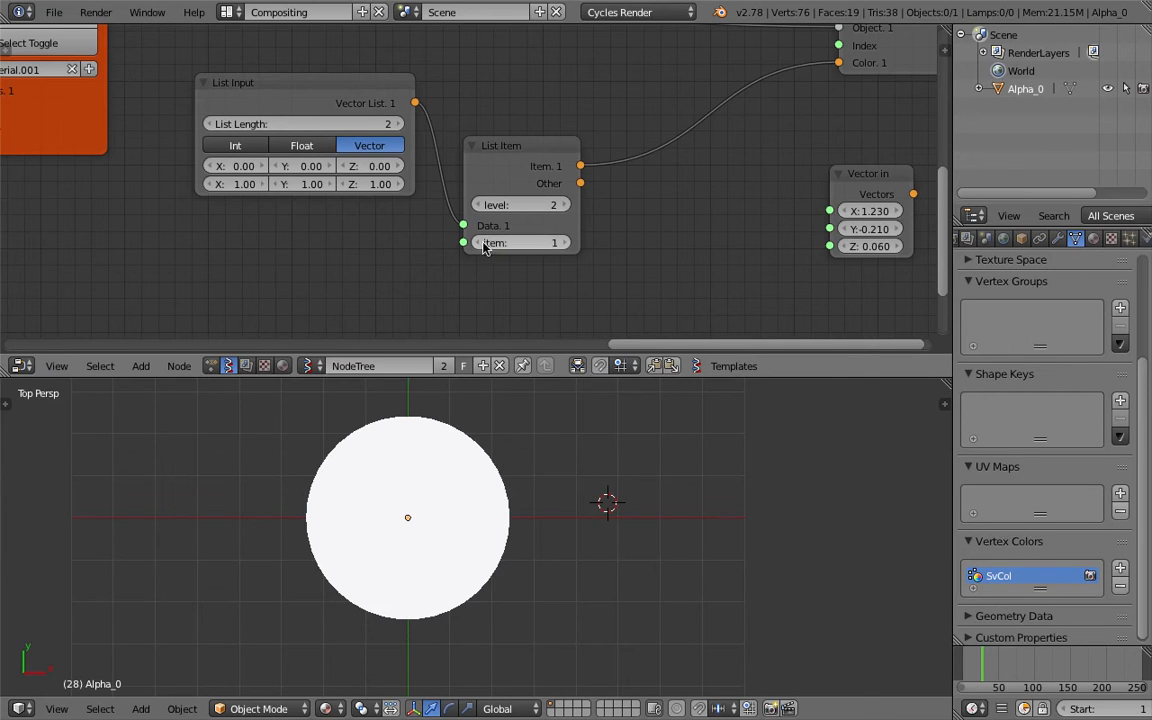
Alternate the List Item's item index between 0 and 1, leave it at 1 and save the file
left_click(505, 243)
left_click(564, 254)
left_click(479, 244)
left_click(566, 243)
left_click(479, 245)
left_click(566, 243)
key("ctrl+s")
Move the List Item node up toward the Vertex color node and shift the List Input node closer to it
left_click_drag(545, 198, 607, 99)
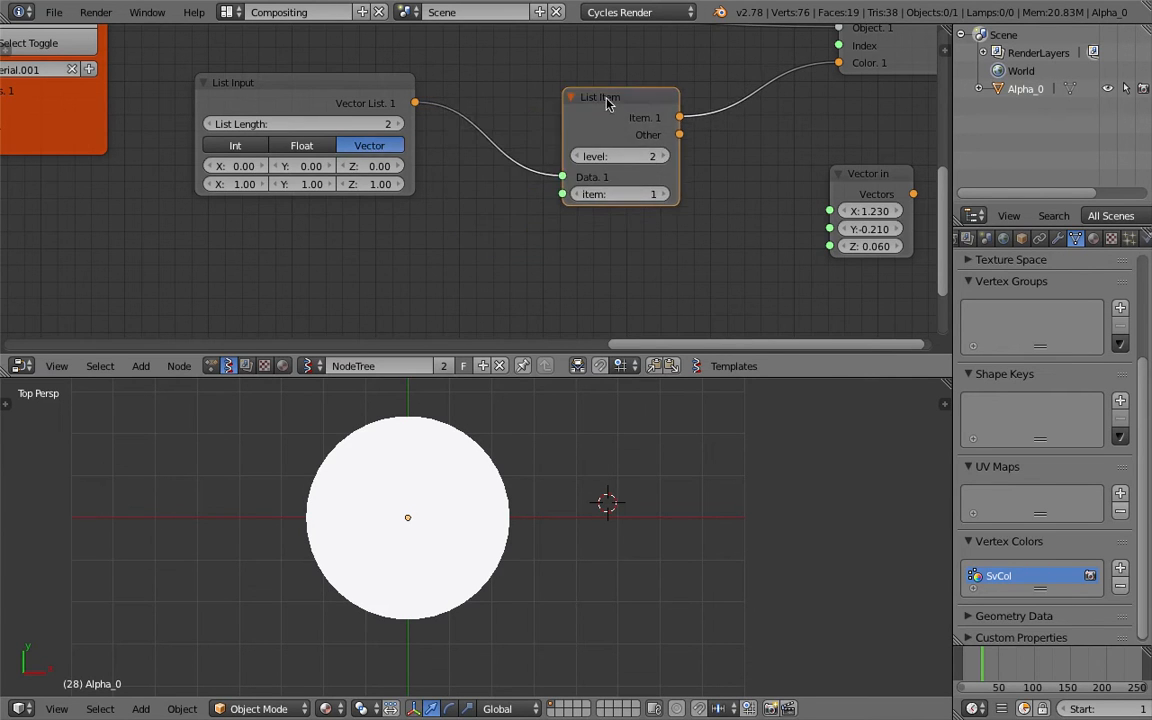
scroll(510, 125, "down", 1)
middle_click_drag(509, 126, 546, 128)
left_click_drag(435, 96, 470, 88)
Switch the List Item's item index between 0 and 1 to compare the disc's colors
left_click(650, 194)
left_click(631, 227)
left_click(607, 194)
left_click(688, 194)
left_click(607, 194)
left_click(688, 194)
Add a Random Num Gen node below the List Input node
middle_click_drag(598, 251, 638, 242)
scroll(496, 244, "down", 1)
middle_click_drag(495, 244, 514, 229)
key("shift+a")
left_click(486, 222)
type("rnd")
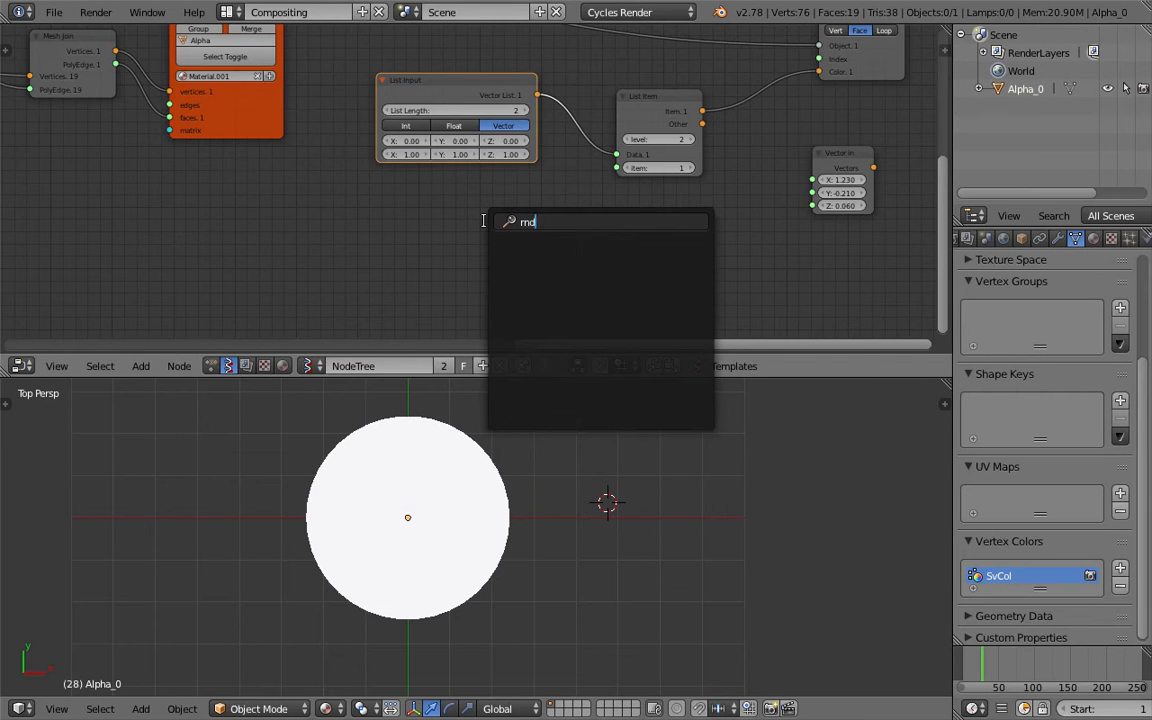
type("random")
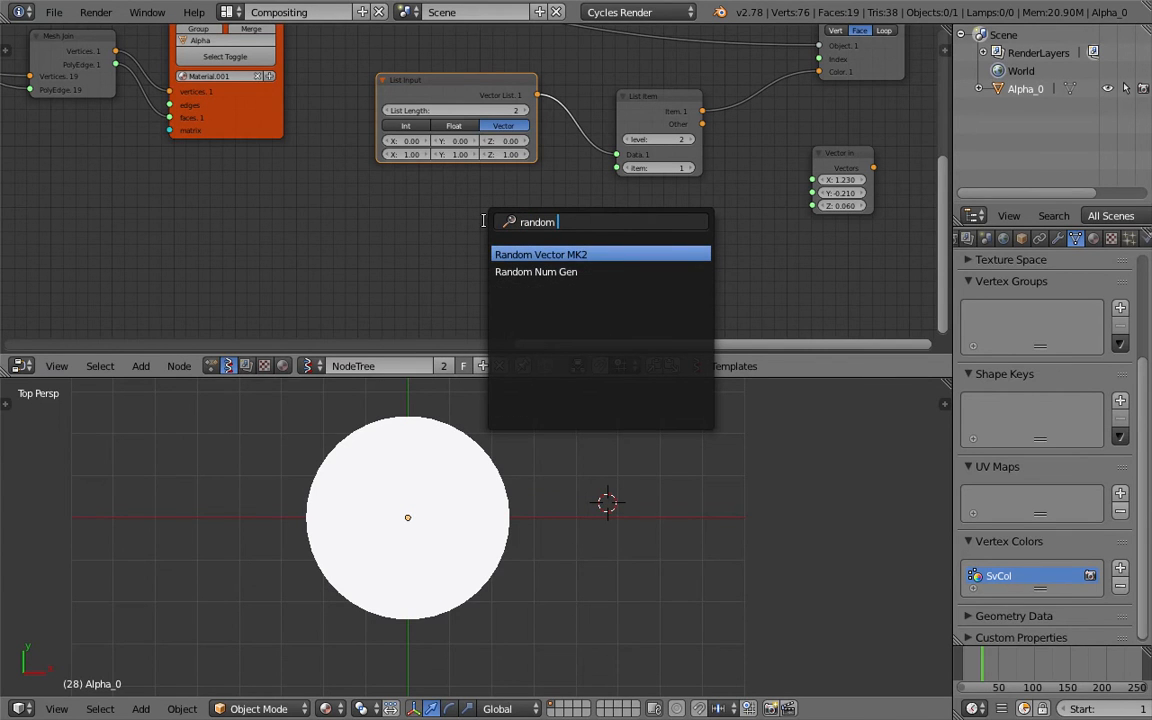
key("Down")
key("Return")
left_click(433, 215)
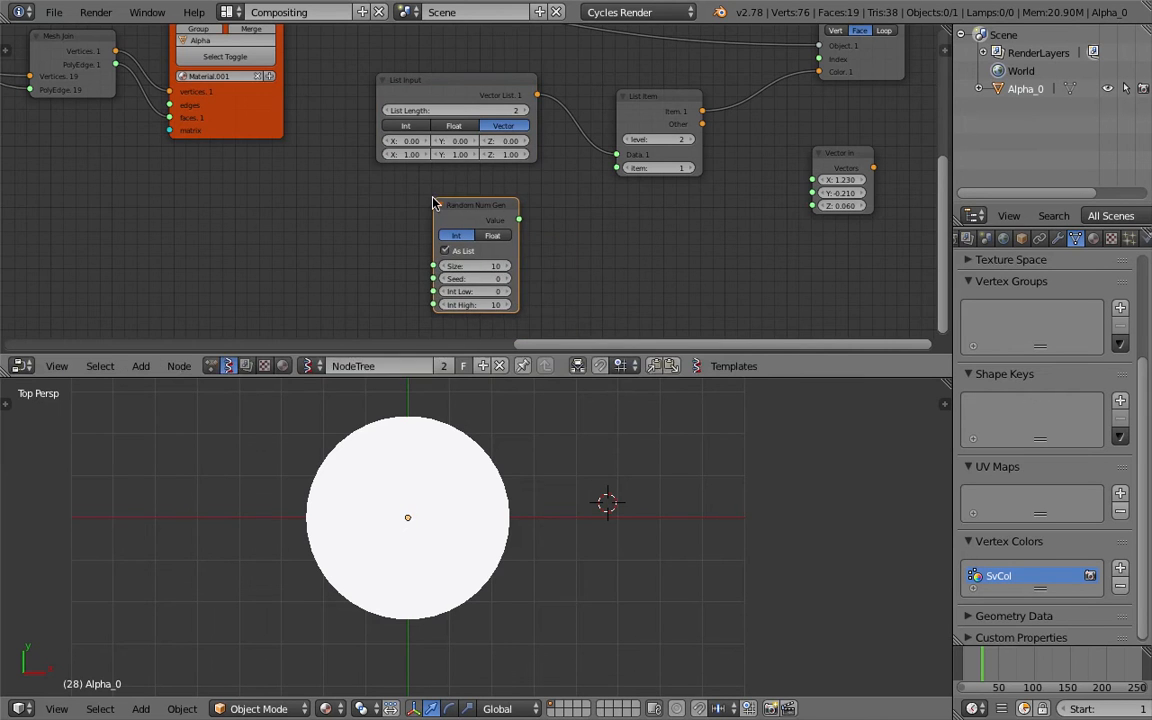
Set the Random Num Gen node's Int High value to 1
scroll(433, 215, "up", 3)
left_click(530, 315)
type("1")
key("Return")
Add a Stethoscope node beside the Random Num Gen node and feed the generator's Value output into its Data input
scroll(604, 249, "up", 2)
key("shift+a")
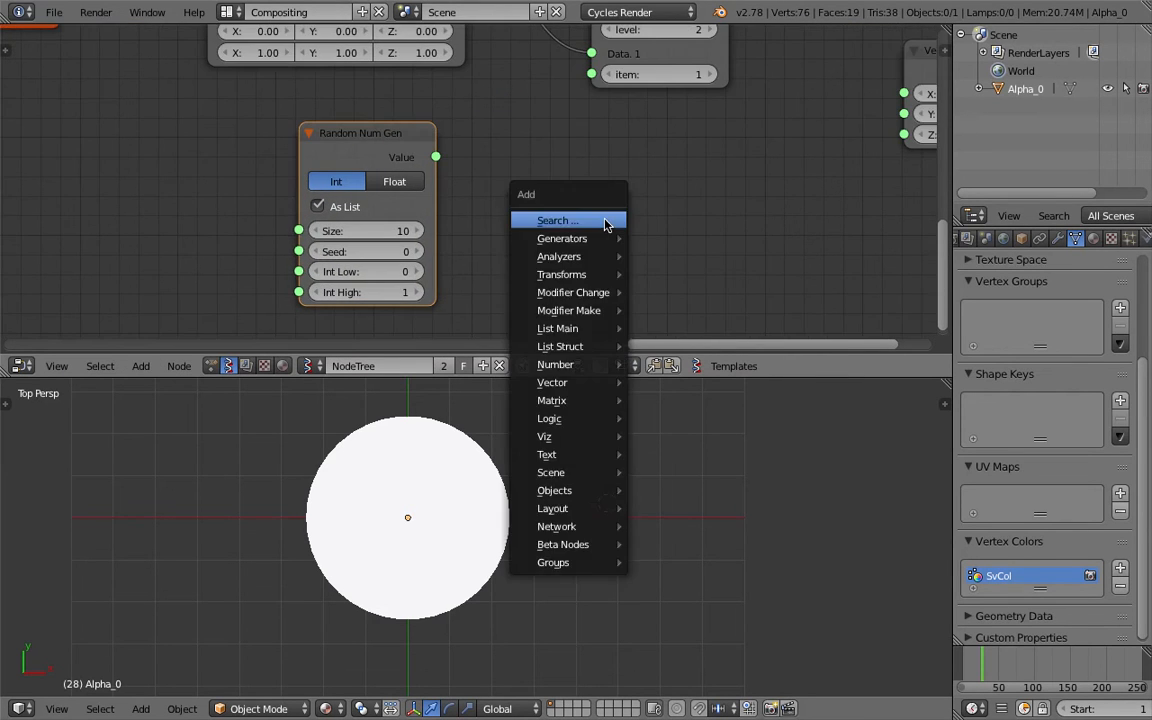
left_click(603, 220)
type("ste")
left_click(626, 246)
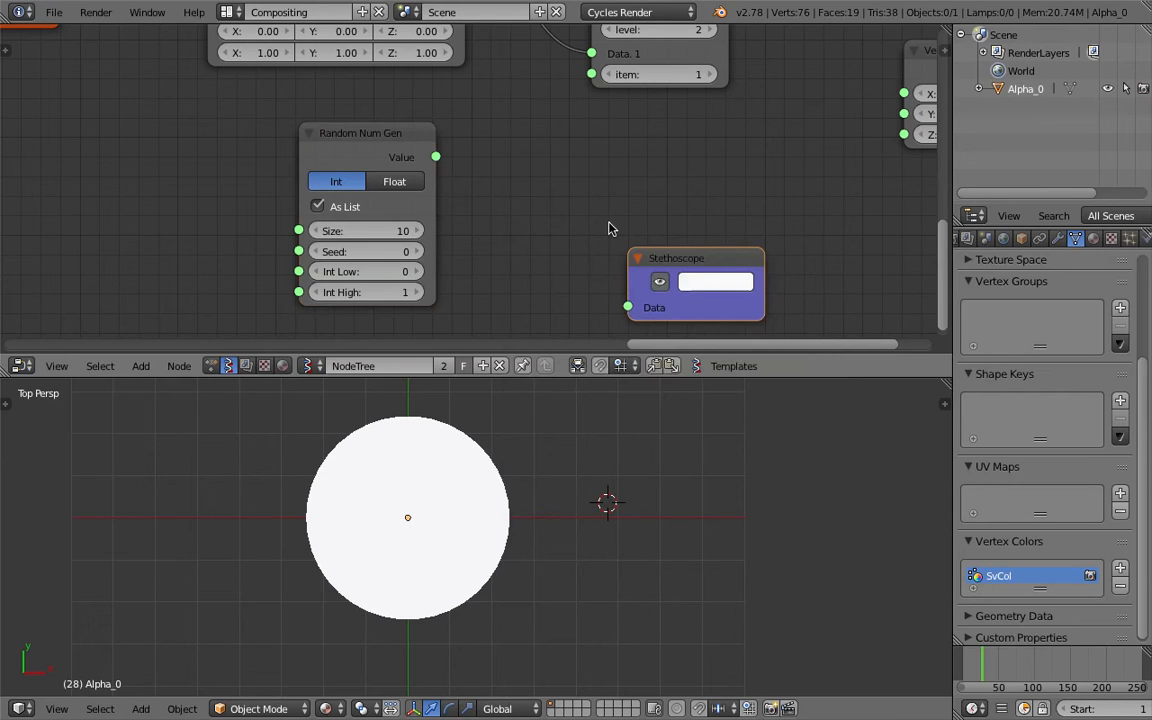
left_click(545, 160)
left_click_drag(436, 157, 565, 240)
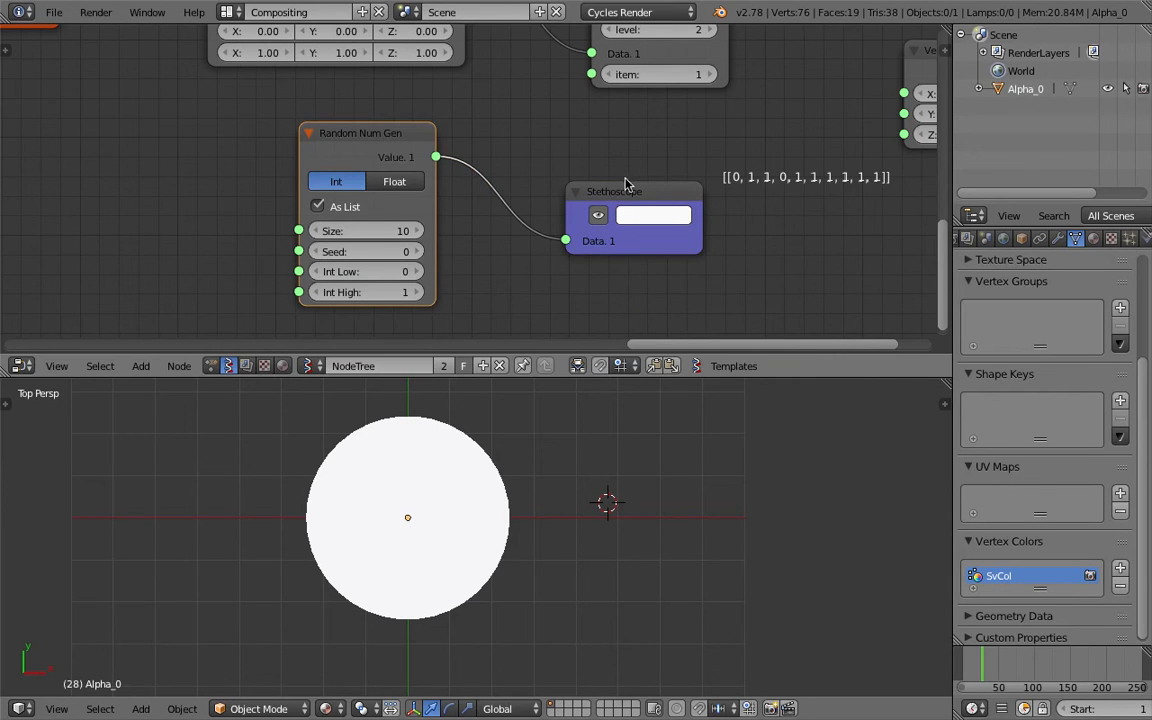
Inspect the random values displayed by the Stethoscope and save the file over the existing version
scroll(626, 183, "up", 1)
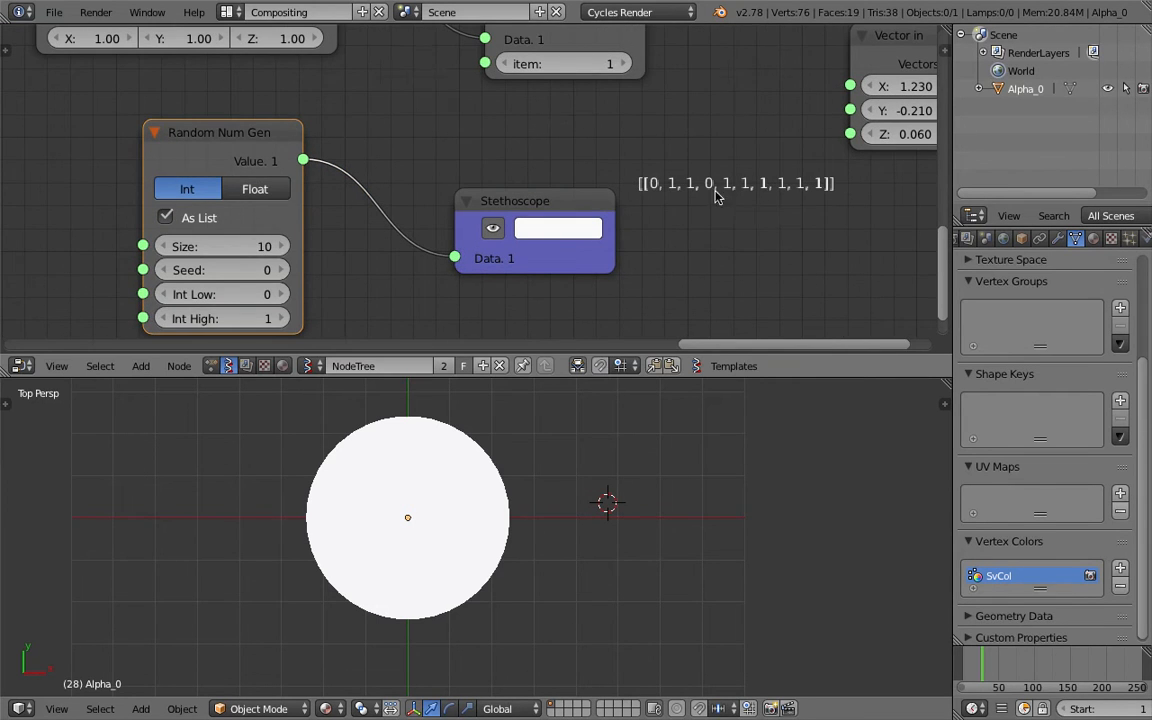
scroll(715, 191, "up", 2)
middle_click_drag(718, 190, 630, 195)
scroll(578, 195, "down", 2)
scroll(578, 195, "up", 1)
scroll(500, 190, "down", 3)
middle_click_drag(376, 167, 481, 177)
key("ctrl+s")
left_click(481, 176)
Feed the disc's slice count from the start of the node tree into the Random Num Gen's Size input
scroll(430, 173, "down", 2)
middle_click_drag(379, 188, 386, 204)
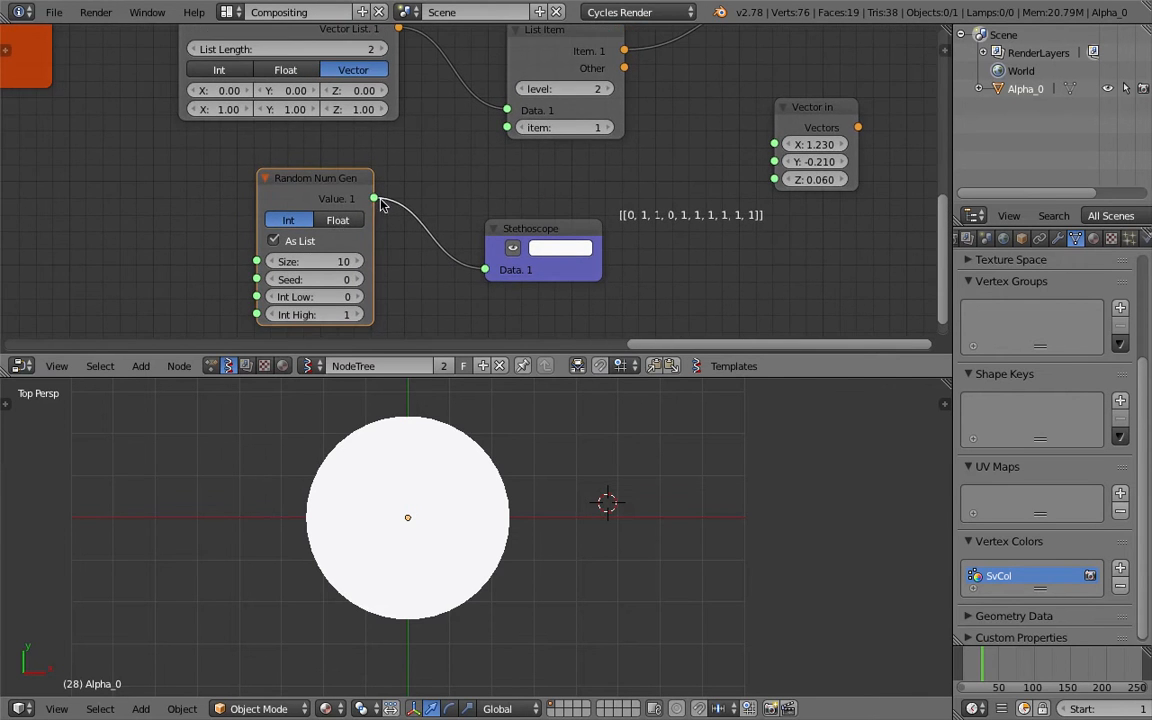
scroll(339, 214, "down", 1)
middle_click_drag(290, 232, 565, 244)
scroll(500, 248, "down", 2)
middle_click_drag(330, 205, 565, 211)
scroll(330, 187, "down", 5)
middle_click_drag(342, 170, 543, 173)
scroll(535, 183, "down", 3)
scroll(525, 182, "down", 2)
left_click_drag(83, 177, 787, 216)
middle_click_drag(787, 216, 352, 162)
scroll(365, 160, "up", 4)
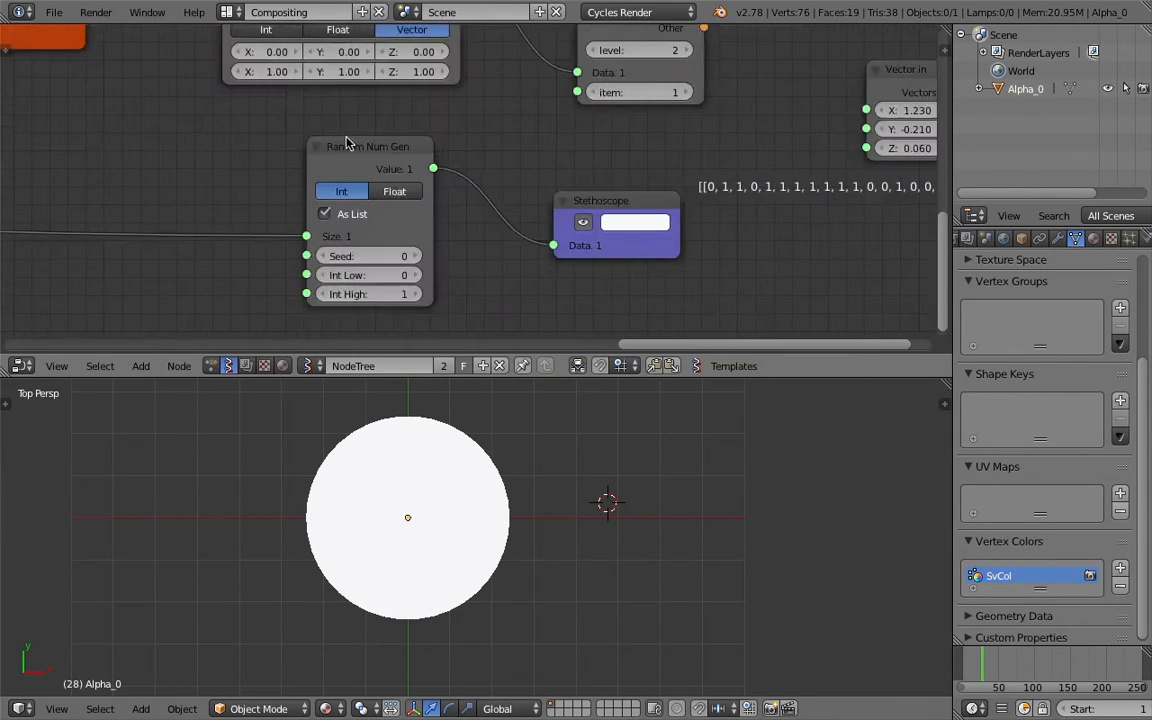
Connect the Random Num Gen's Value output to the List Item's item input and save the file over the existing version
middle_click_drag(474, 177, 377, 205)
scroll(462, 193, "down", 3)
left_click_drag(378, 200, 470, 145)
key("ctrl+s")
left_click(531, 145)
Vary the Random Num Gen's seed up to 143 and move the node away from the Stethoscope
left_click_drag(343, 270, 412, 270)
middle_click_drag(506, 268, 481, 271)
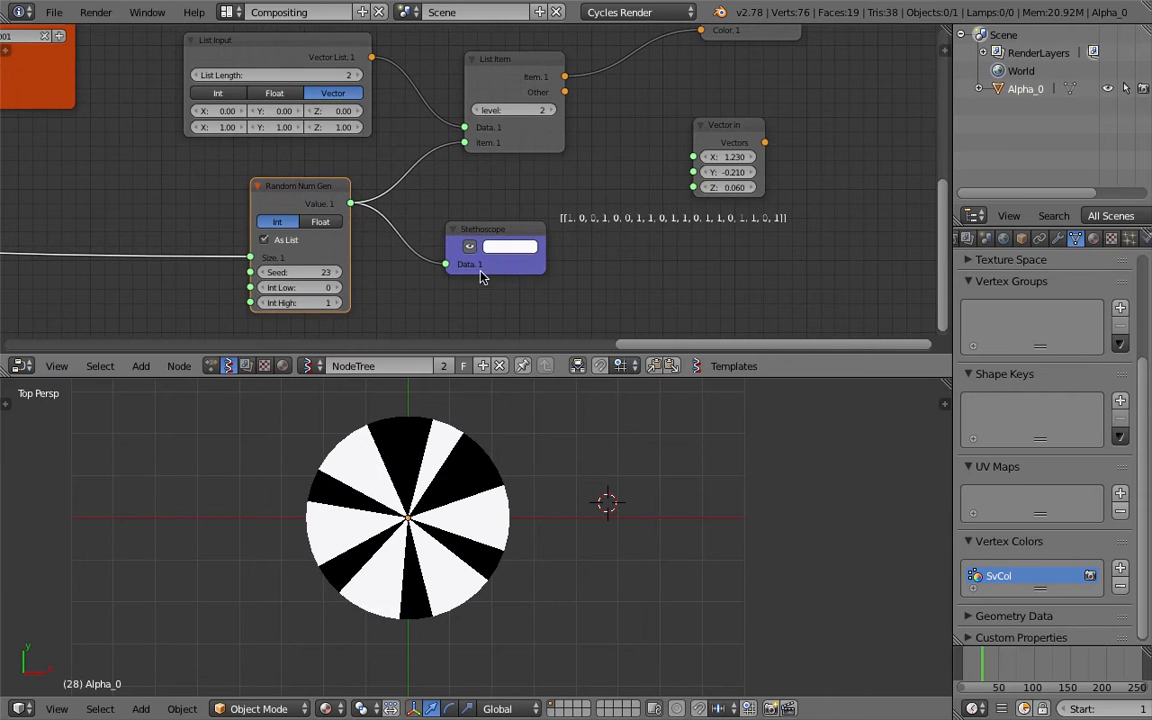
left_click_drag(325, 270, 392, 262)
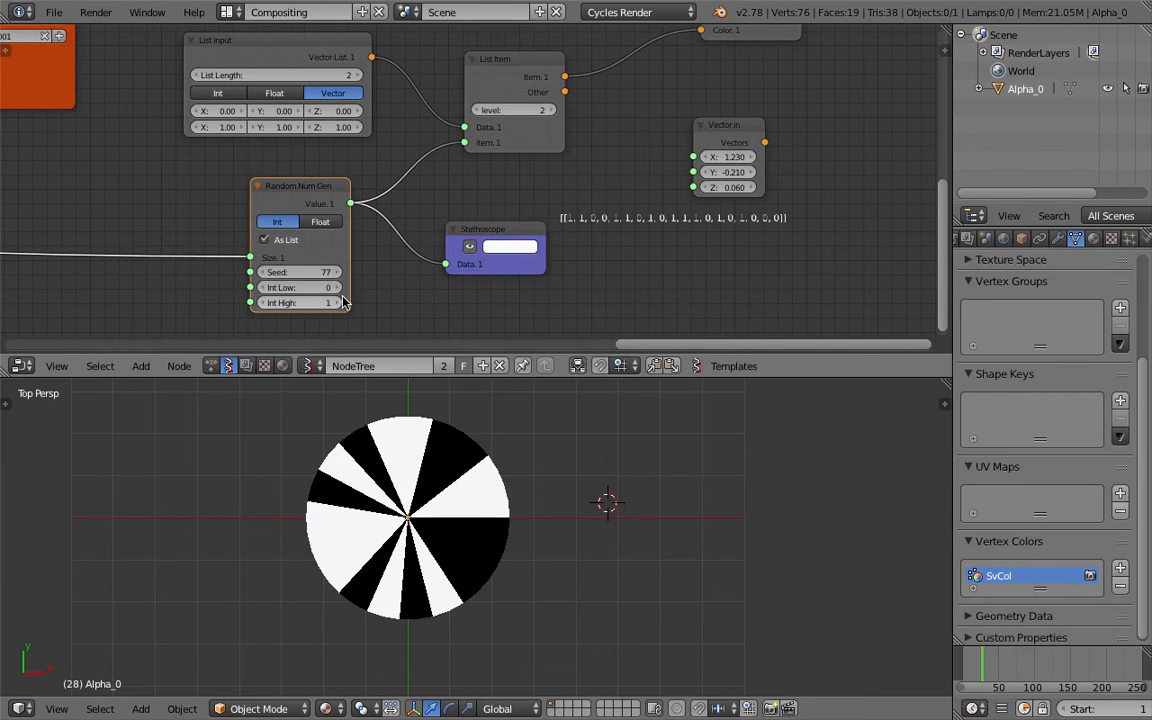
left_click_drag(315, 270, 420, 263)
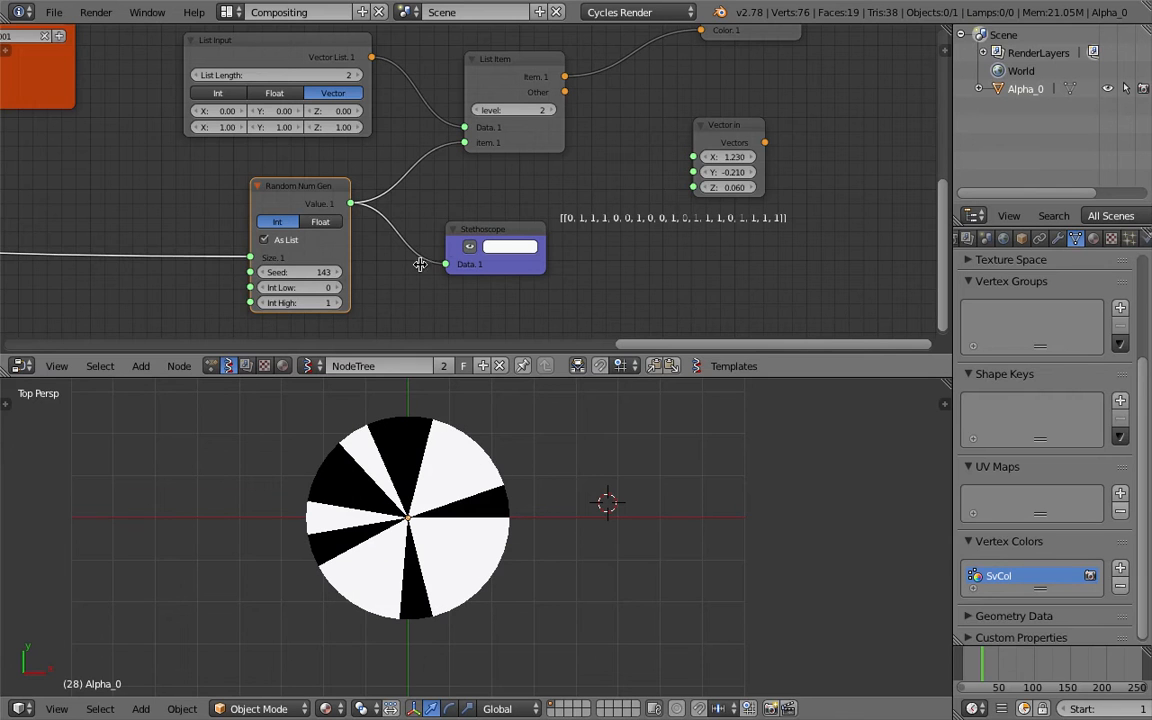
left_click_drag(310, 200, 200, 196)
Delete the unused Vector in node and move the Stethoscope node up slightly
left_click(484, 228)
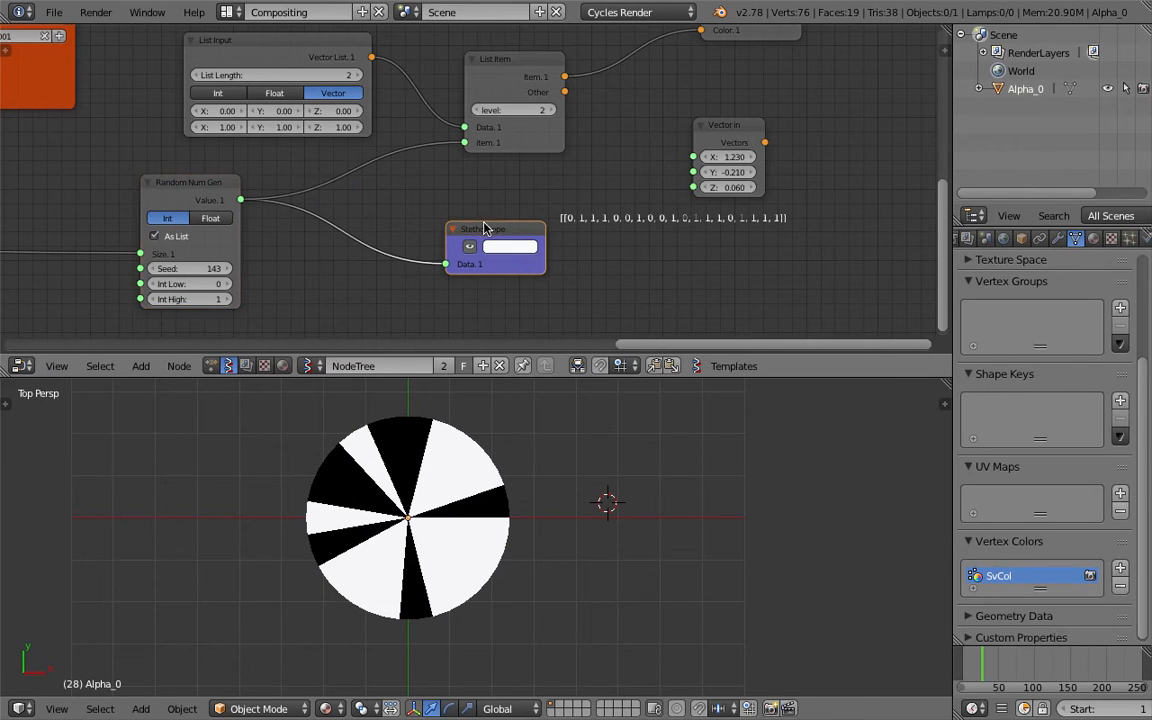
middle_click_drag(566, 210, 544, 208)
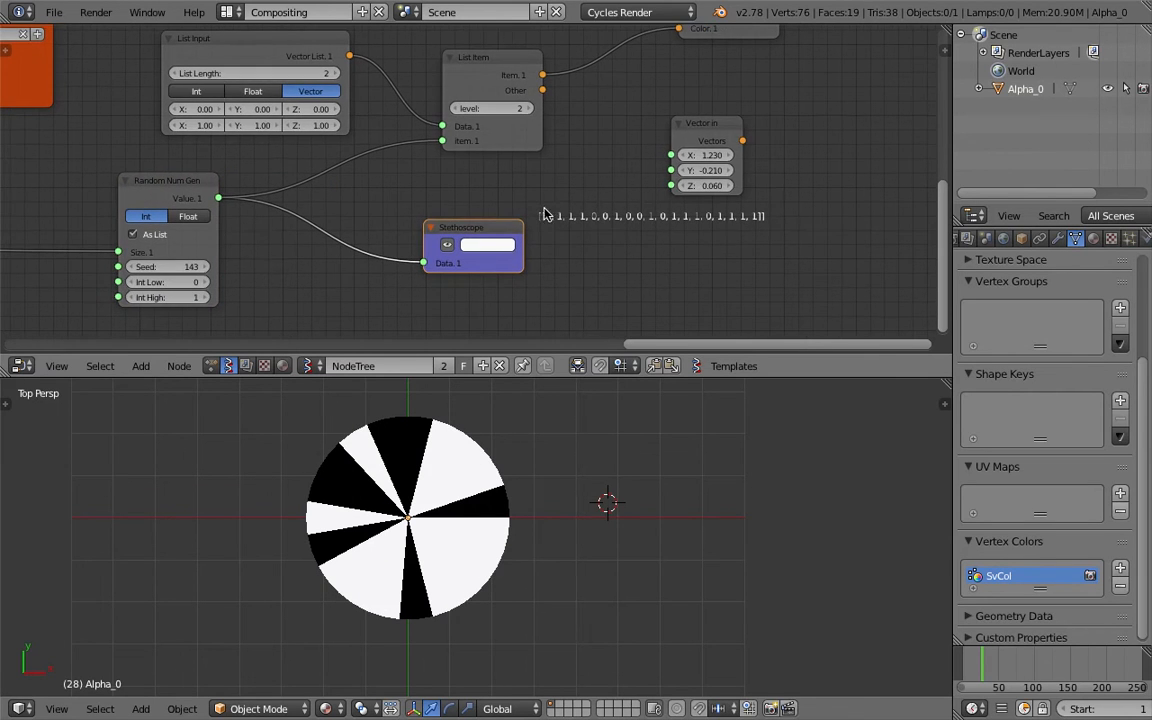
left_click(710, 127)
key("x")
middle_click_drag(590, 166, 644, 133)
left_click_drag(517, 201, 505, 173)
Examine the Stethoscope's list of 0 and 1 values against the black and white slices of the disc
scroll(580, 182, "up", 8)
middle_click_drag(672, 190, 594, 147)
scroll(498, 272, "down", 3)
scroll(582, 152, "down", 3)
middle_click_drag(392, 179, 301, 183)
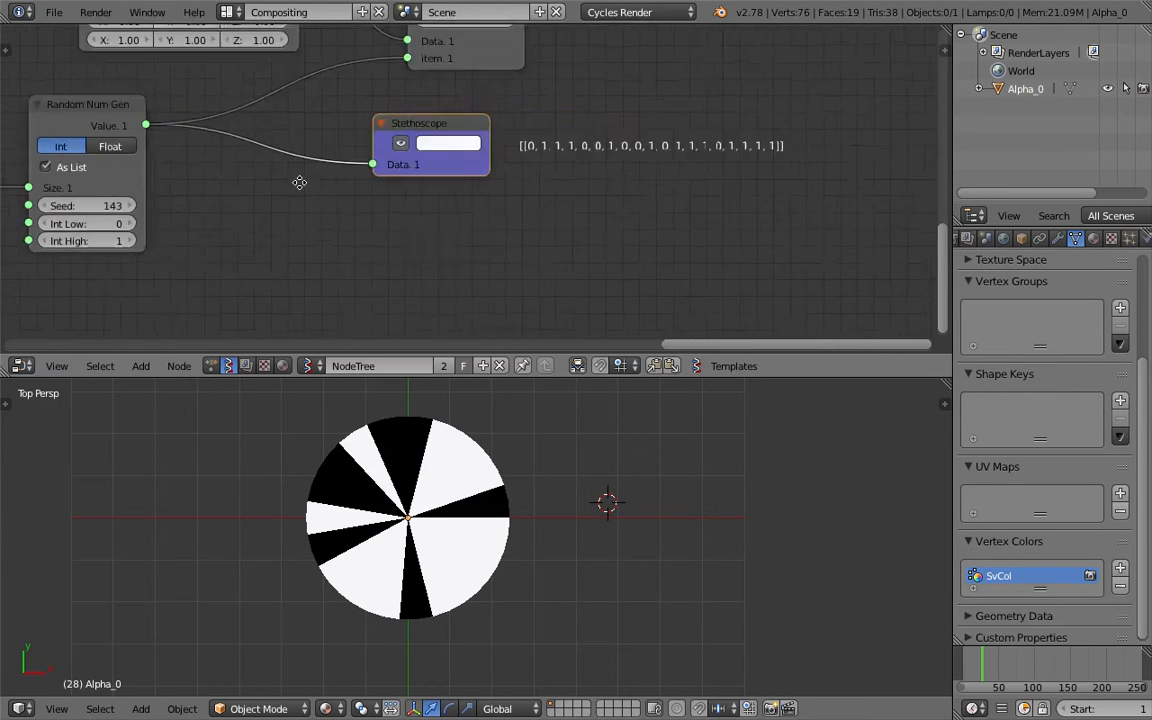
scroll(480, 160, "up", 2)
middle_click_drag(539, 155, 395, 174)
scroll(400, 172, "up", 1)
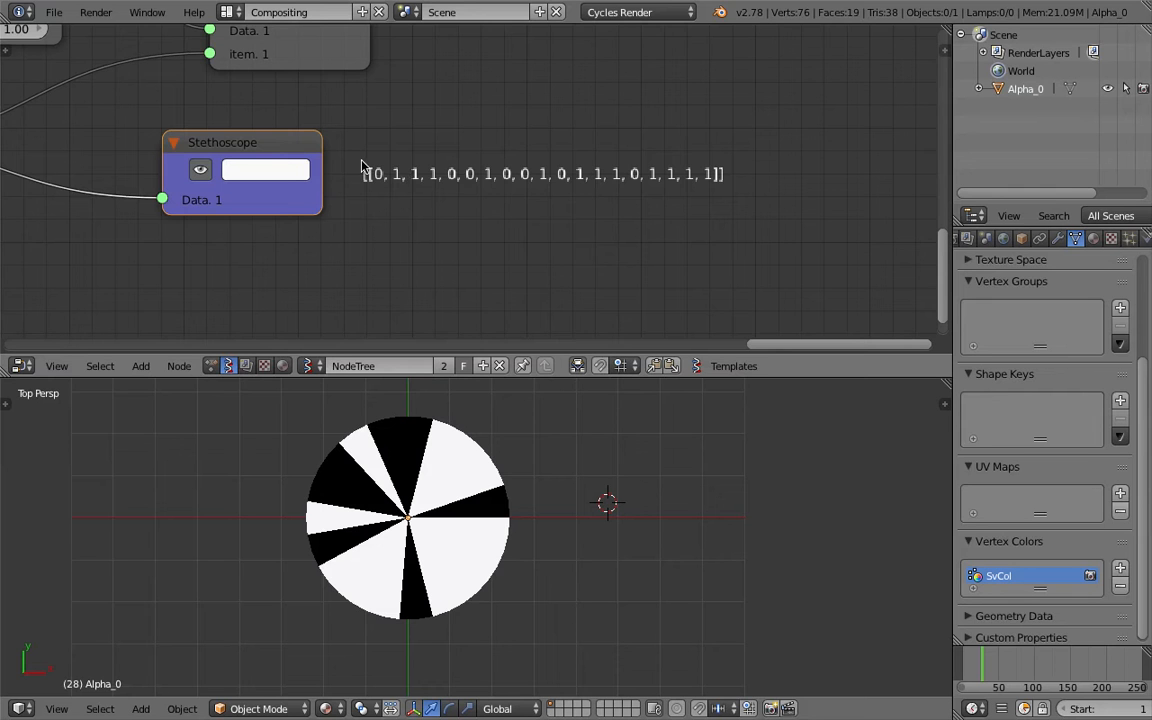
scroll(330, 150, "down", 3)
middle_click_drag(322, 147, 427, 162)
scroll(476, 180, "up", 8)
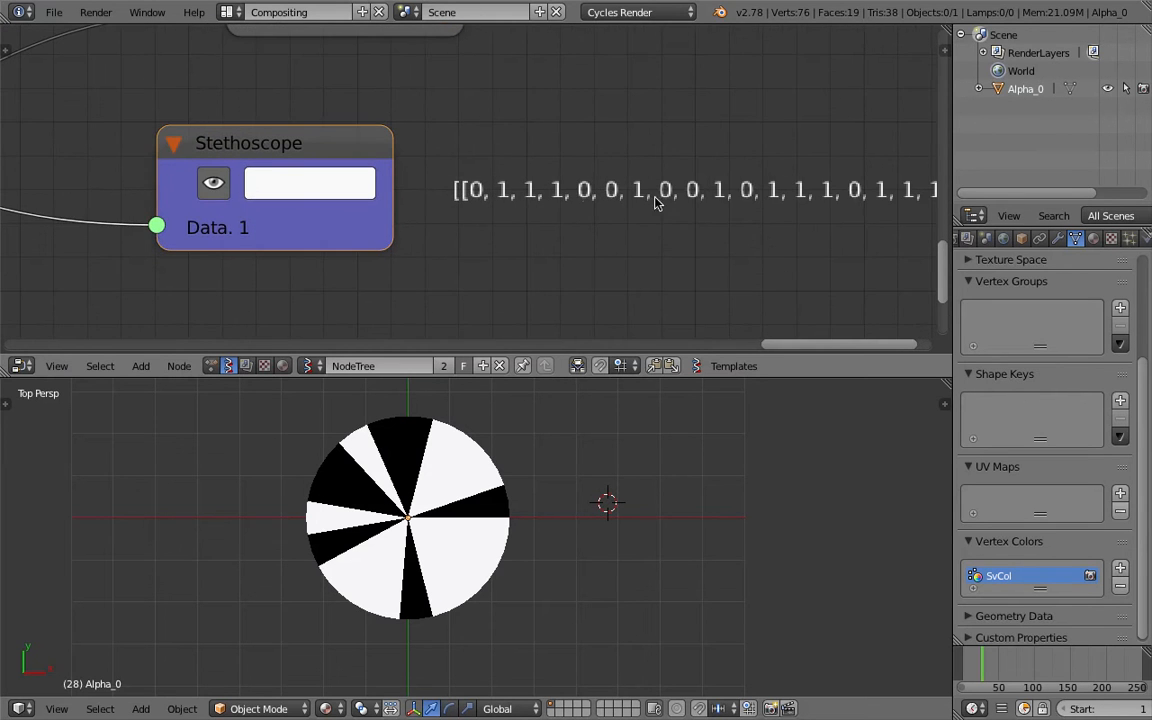
scroll(278, 236, "down", 4)
middle_click_drag(278, 236, 666, 167)
scroll(415, 229, "down", 4)
middle_click_drag(415, 229, 514, 186)
scroll(442, 221, "down", 2)
middle_click_drag(705, 173, 646, 170)
middle_click_drag(529, 179, 632, 139)
Save the file over the existing version and add a Range Int node below the Random Num Gen node
key("ctrl+s")
left_click(563, 192)
middle_click_drag(266, 244, 342, 242)
key("shift+a")
left_click(340, 238)
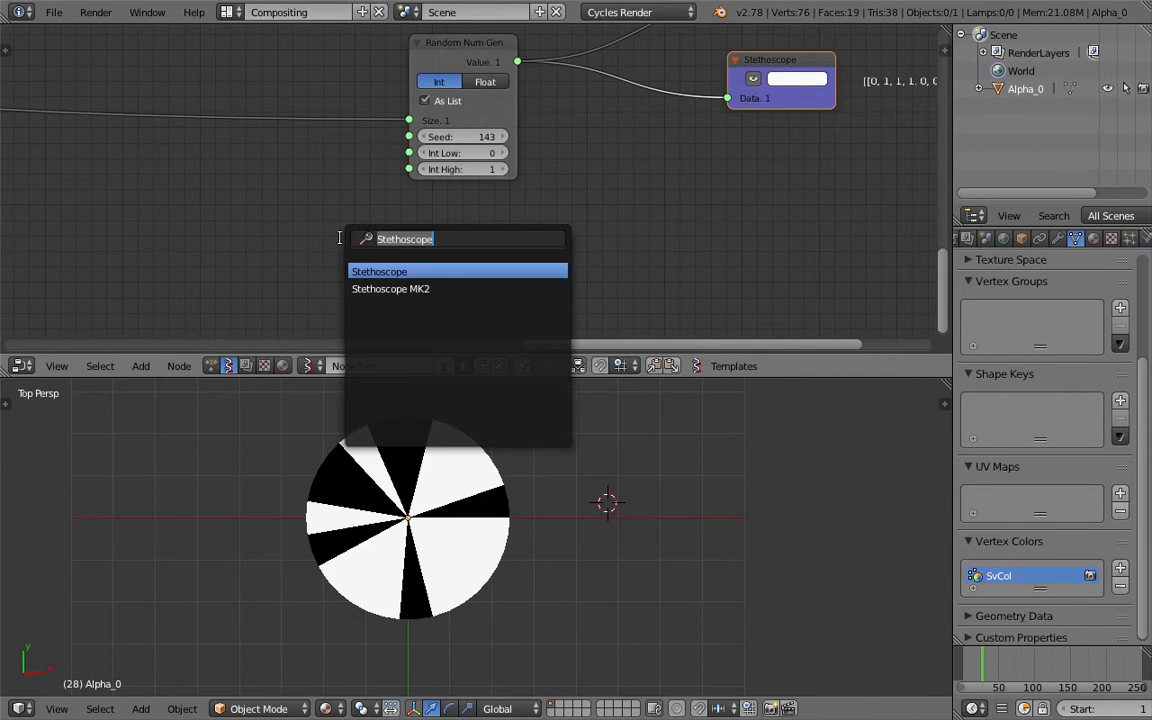
type("range")
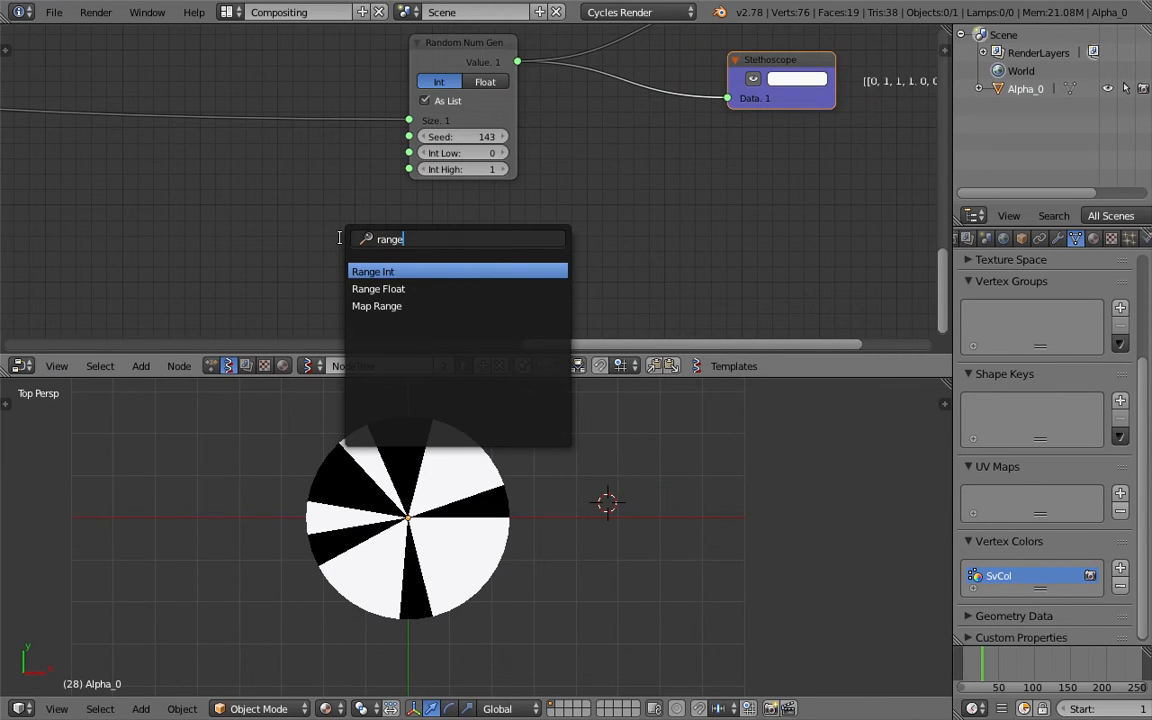
key("Return")
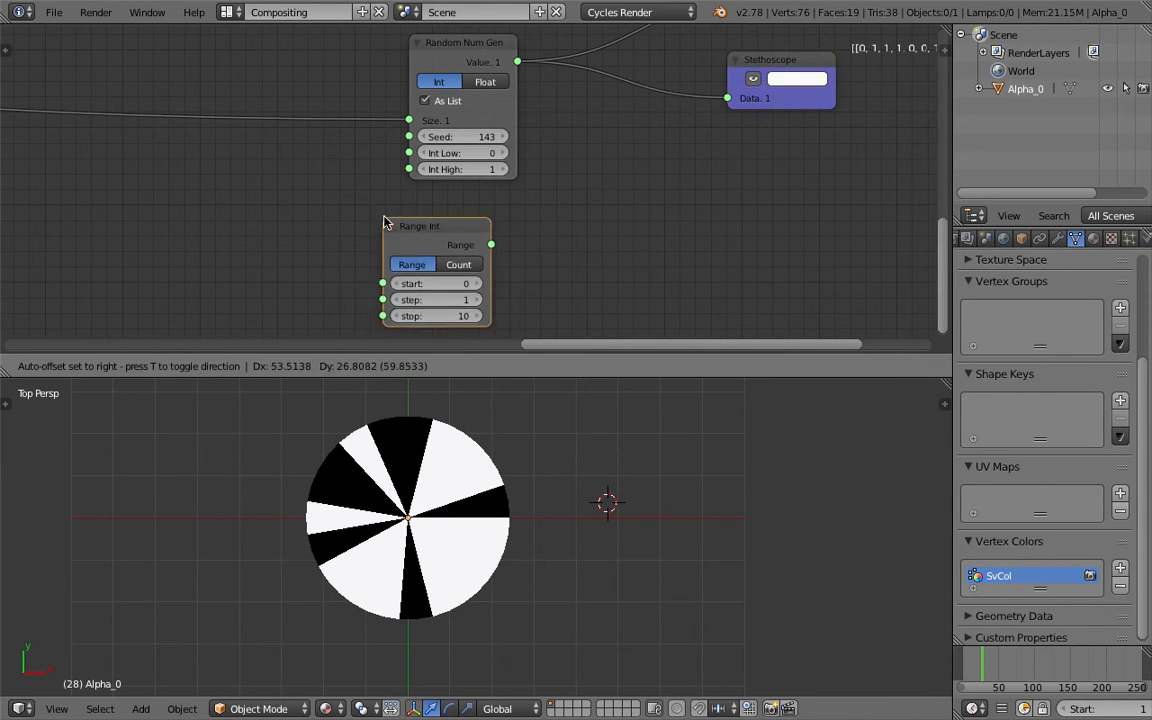
left_click(388, 218)
Save the file again and shift the Range Int node aside to make room for another node
scroll(483, 198, "down", 2)
key("ctrl+s")
middle_click_drag(483, 198, 296, 258)
left_click(309, 208)
left_click_drag(234, 267, 183, 257)
Add a math function node beside the Range Int node, set its function to modulo and move it slightly lower
key("space")
type("math")
key("Down")
key("Return")
left_click(336, 256)
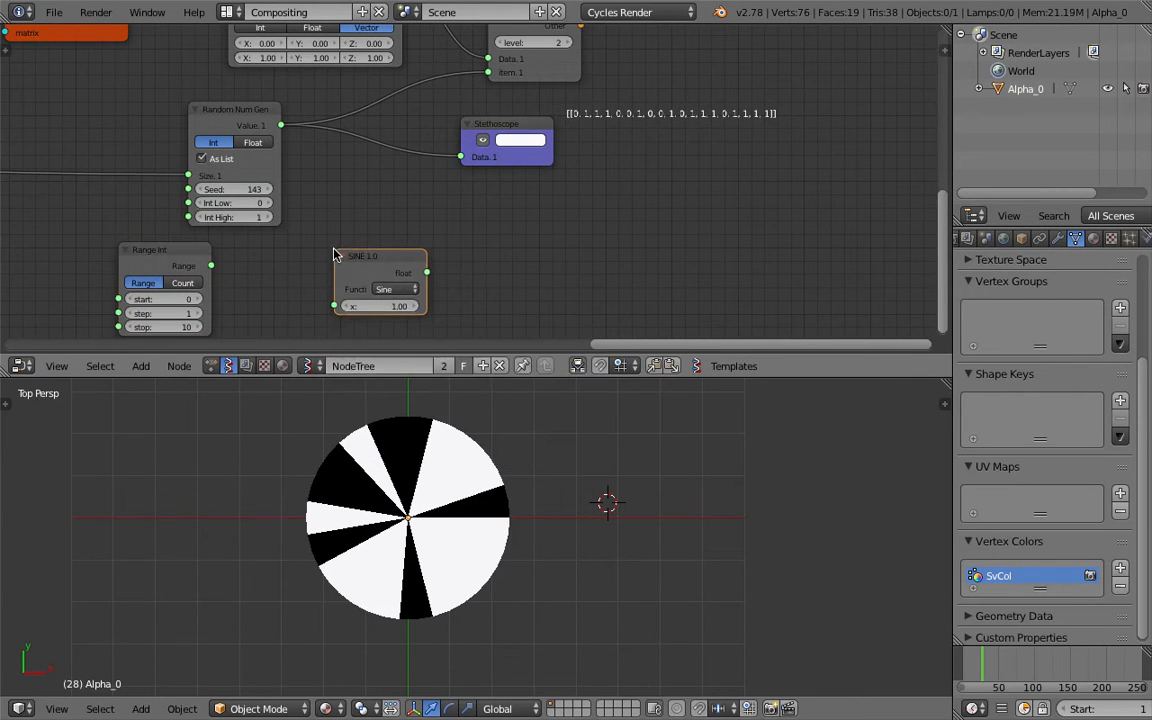
left_click(393, 289)
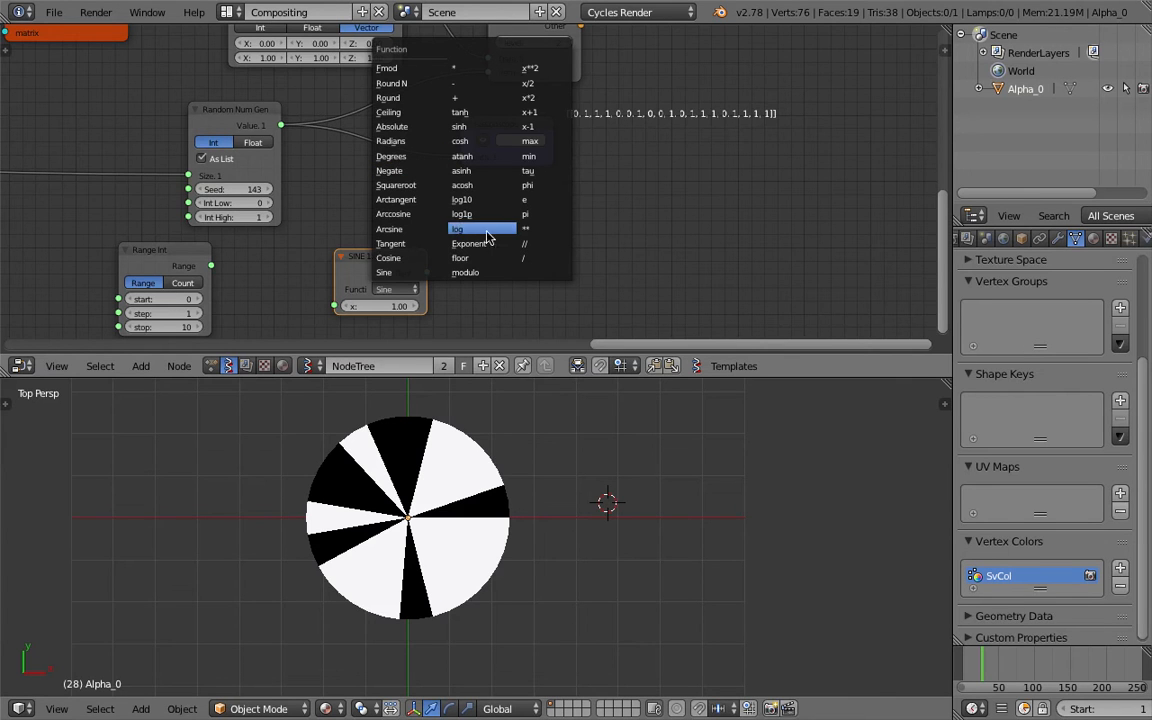
left_click(482, 272)
middle_click_drag(365, 248, 383, 224)
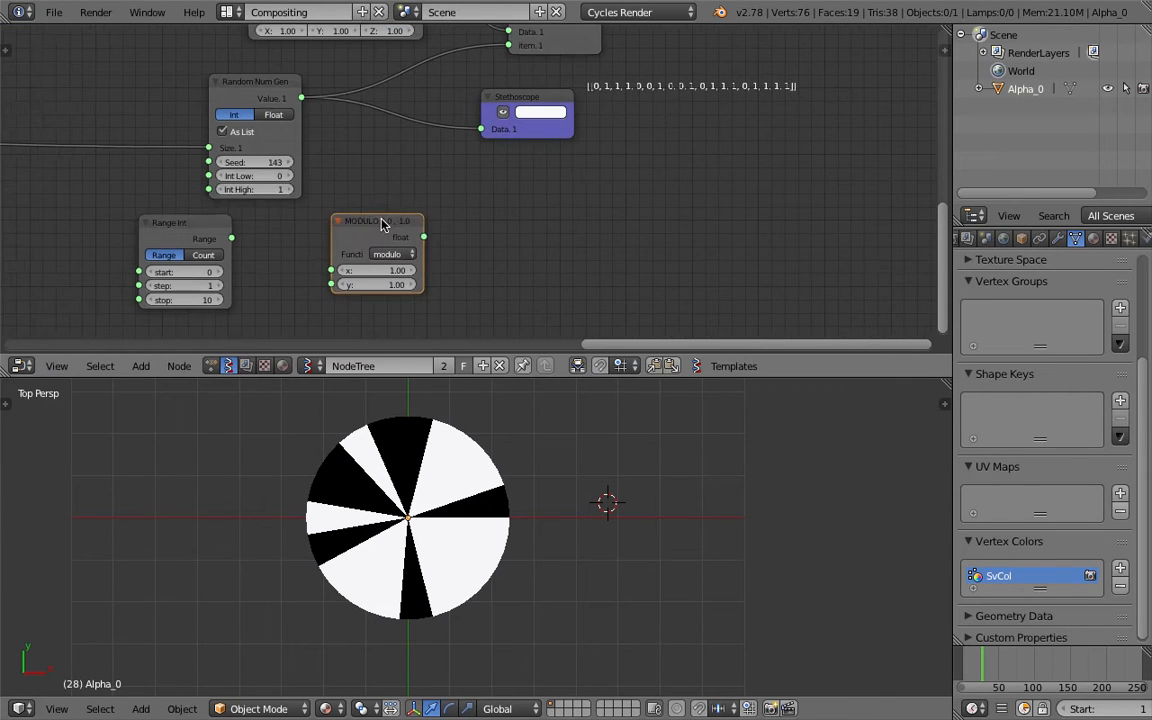
left_click_drag(352, 224, 372, 269)
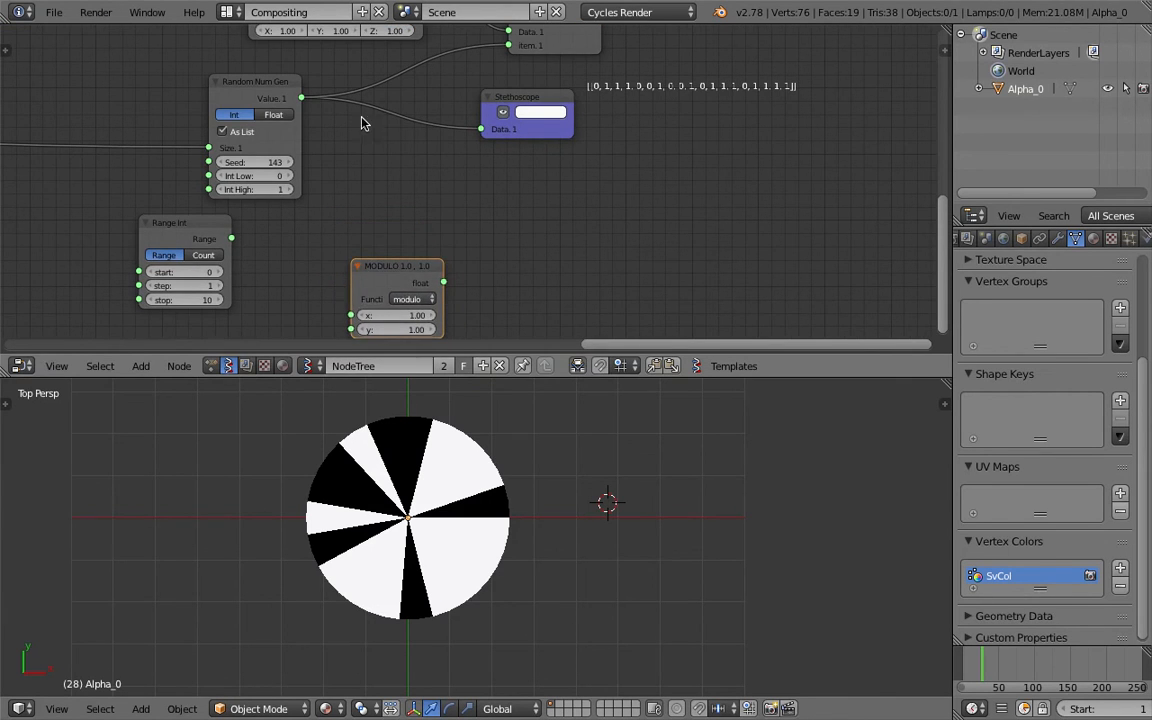
Connect the Range Int node's range output to the Stethoscope and inspect its list of values
left_click_drag(231, 240, 484, 128)
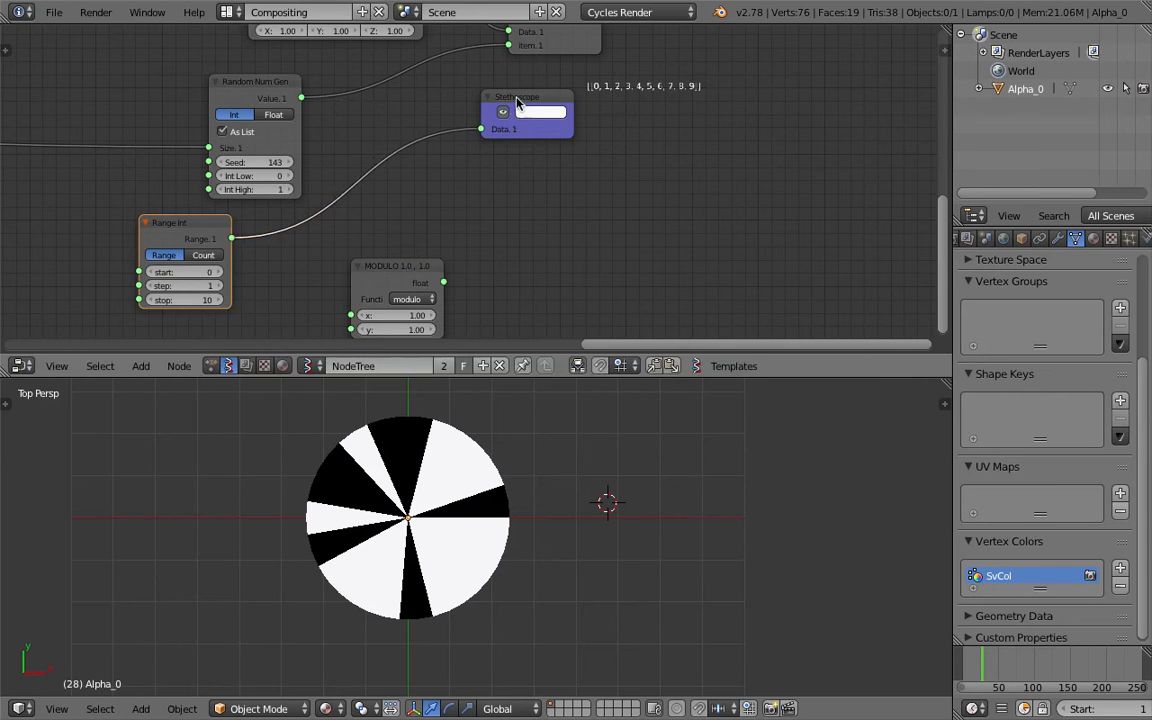
key("g")
left_click(418, 160)
middle_click_drag(586, 108, 445, 192)
scroll(447, 192, "up", 5)
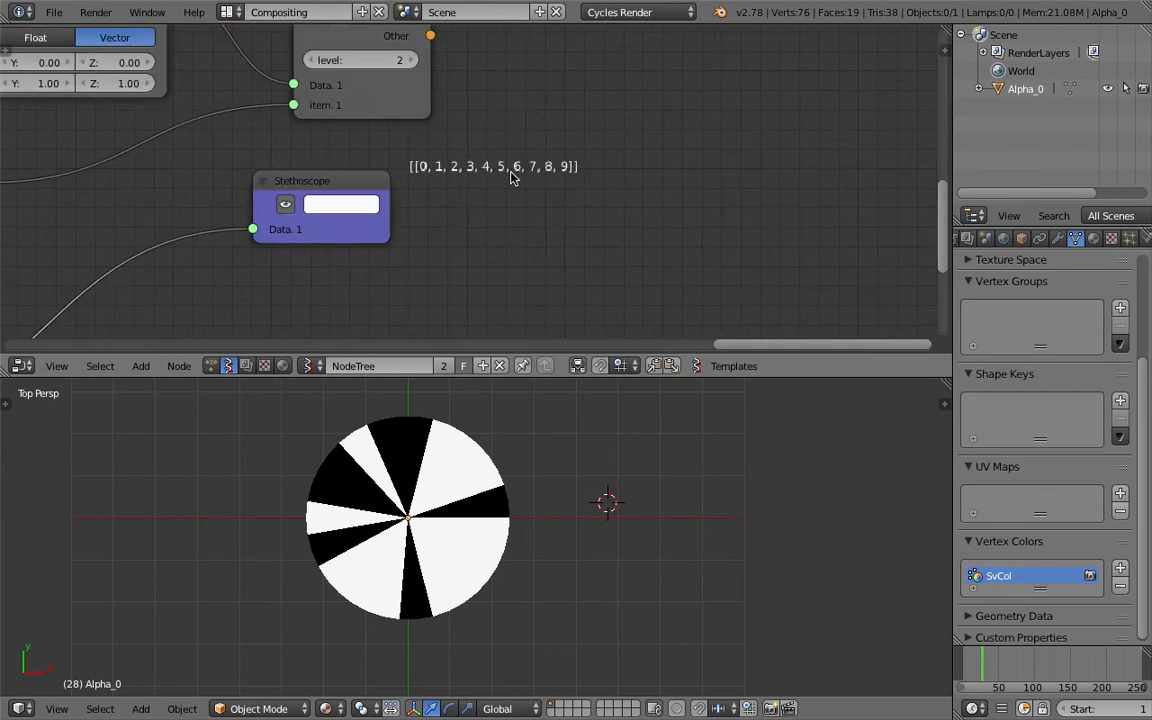
Connect the framed segment-count integer at the start of the node tree to the Range Int node's stop input
scroll(470, 180, "down", 5)
middle_click_drag(155, 266, 455, 174)
scroll(455, 174, "down", 4)
middle_click_drag(195, 237, 480, 214)
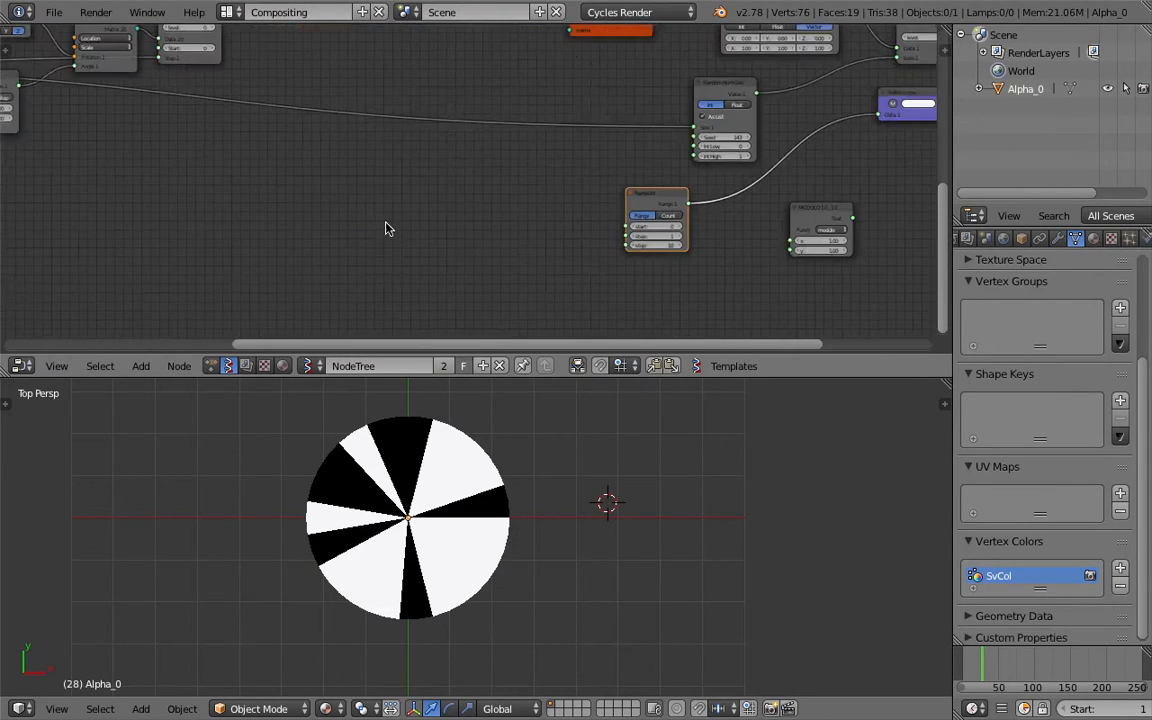
scroll(388, 225, "down", 3)
middle_click_drag(80, 185, 385, 195)
middle_click_drag(530, 156, 430, 159)
middle_click_drag(637, 172, 283, 168)
scroll(370, 168, "up", 8)
scroll(460, 142, "down", 5)
middle_click_drag(74, 168, 367, 146)
scroll(367, 146, "down", 2)
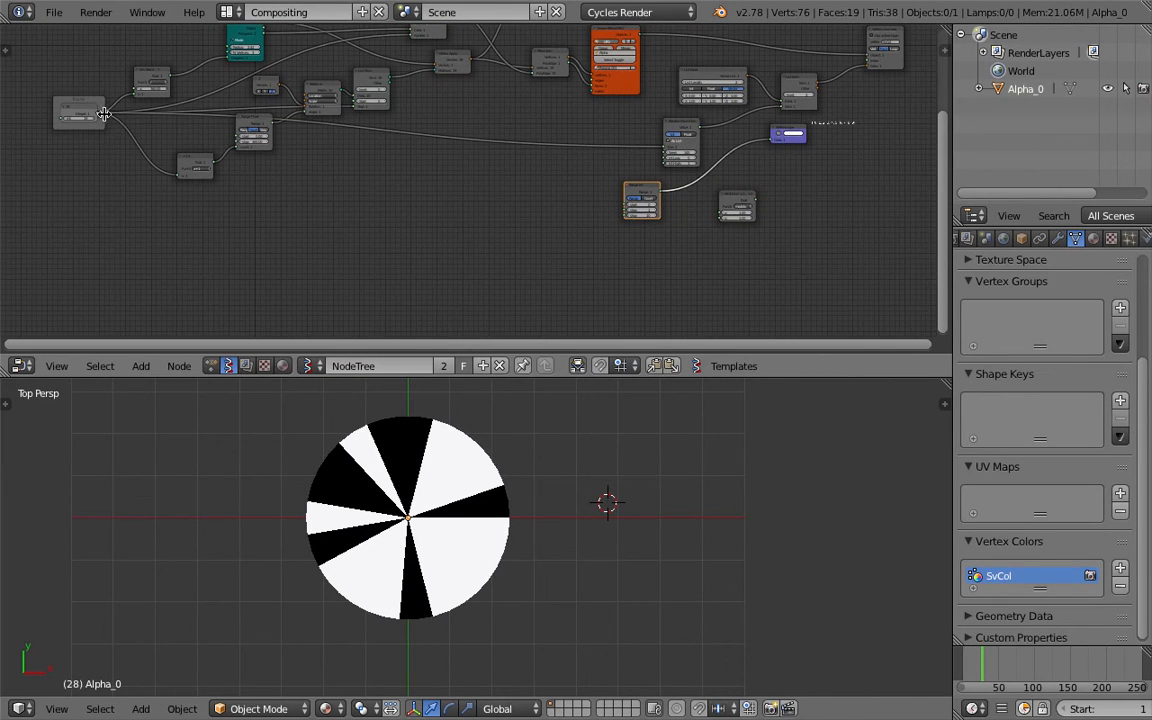
left_click_drag(97, 119, 655, 200)
left_click_drag(97, 119, 626, 212)
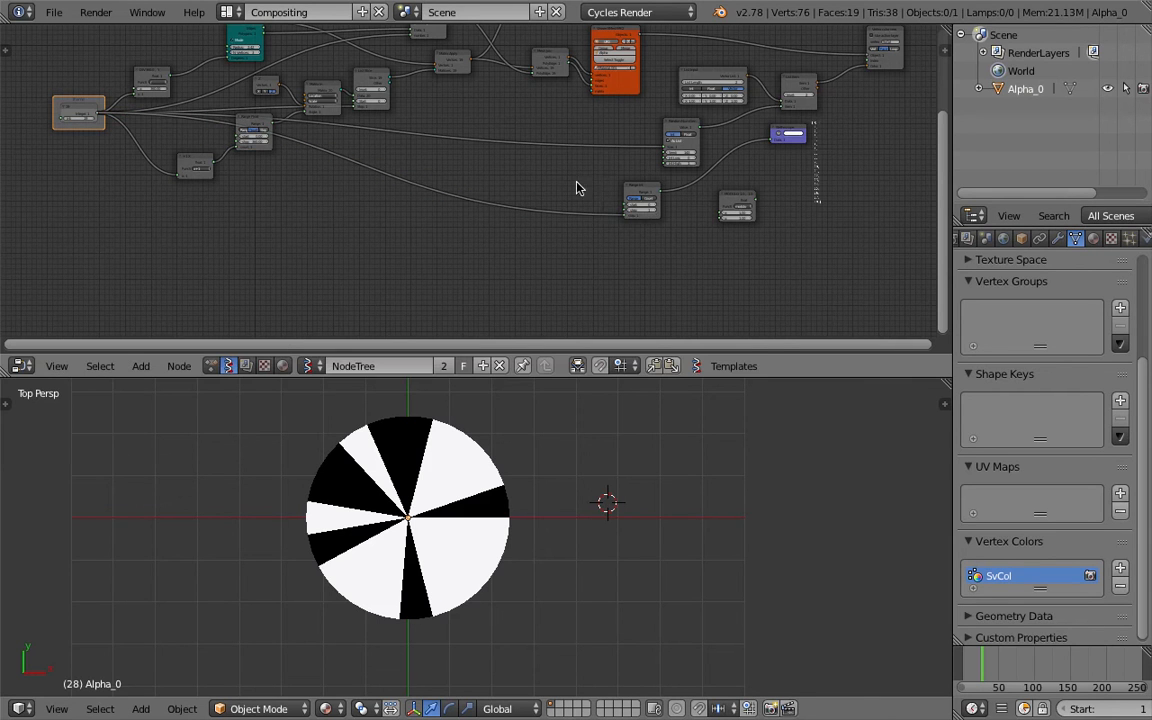
Switch the Range Int node to Count mode and save the file over the existing version
middle_click_drag(595, 193, 257, 159)
scroll(257, 159, "up", 5)
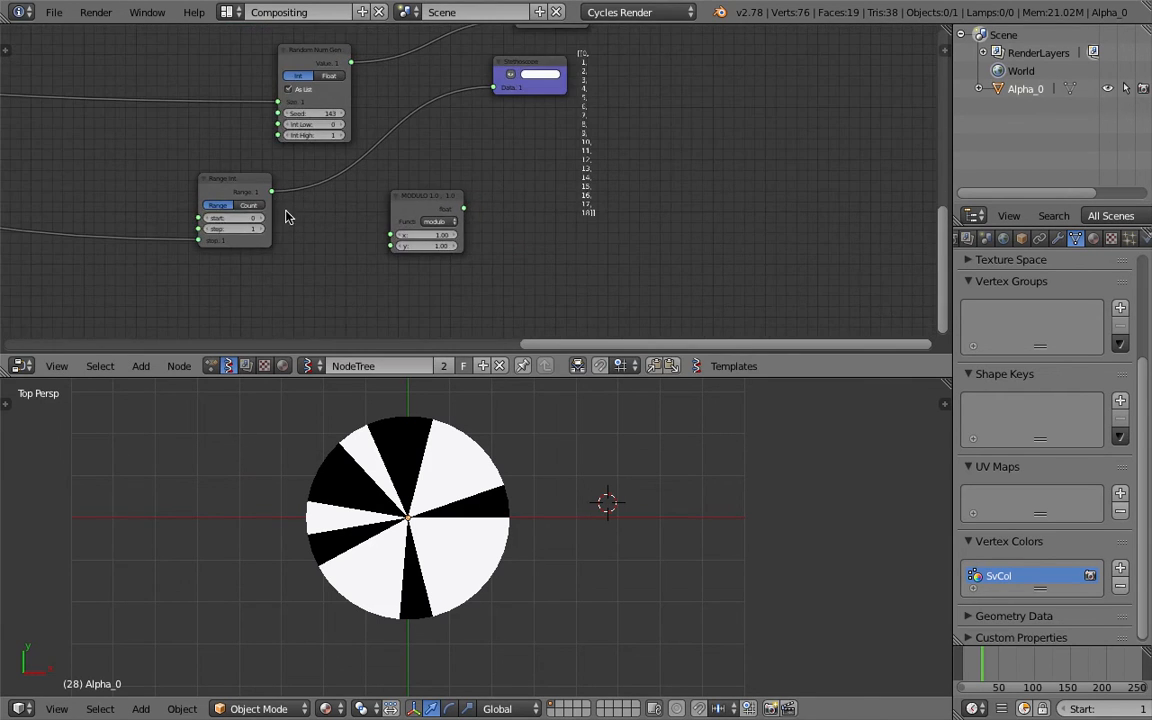
scroll(490, 160, "up", 2)
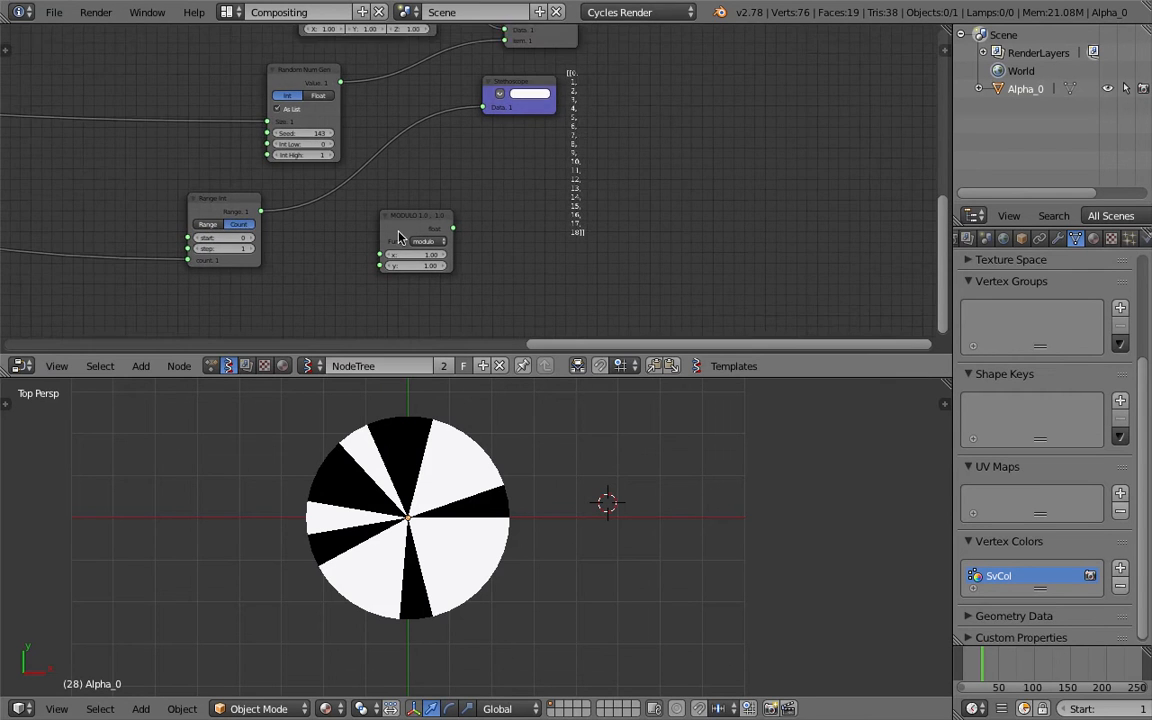
scroll(524, 255, "down", 1)
key("ctrl+s")
left_click(494, 249)
Feed the range into the modulo node's x input, set its y to 2, and connect its result to the Stethoscope
left_click_drag(188, 226, 347, 281)
left_click_drag(448, 245, 492, 88)
left_click_drag(492, 87, 490, 82)
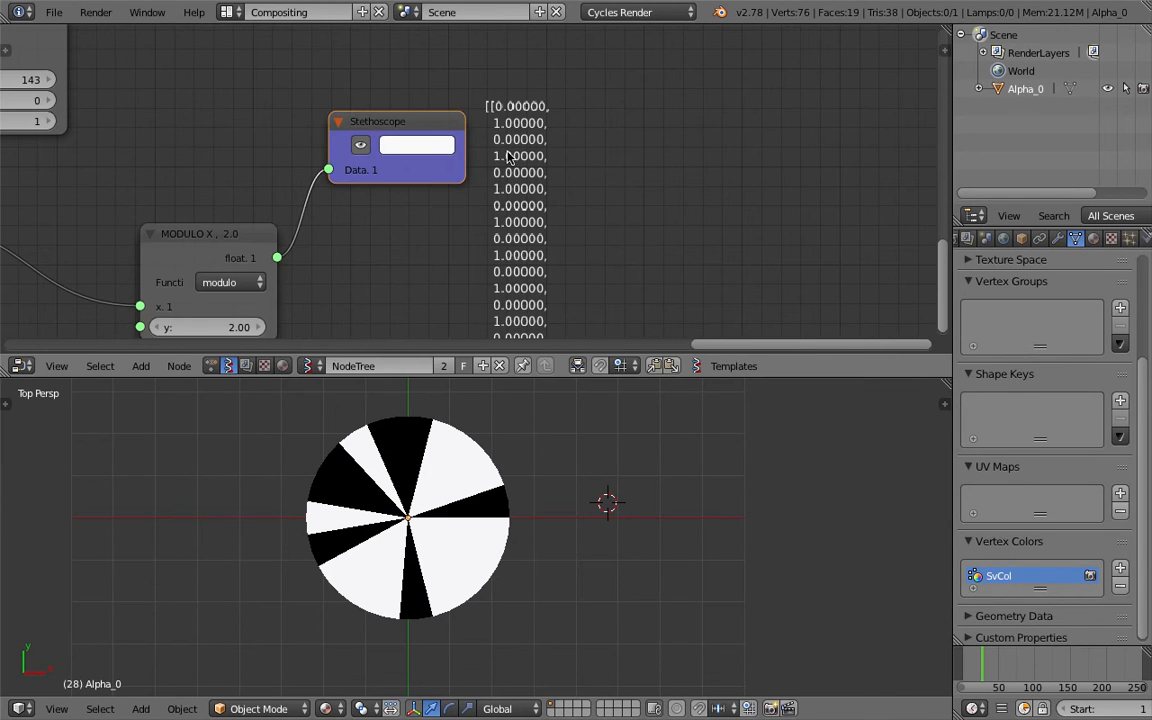
Set the modulo node's y value to 3 and examine the Stethoscope's repeating list
middle_click_drag(420, 237, 432, 186)
left_click(243, 277)
type("3")
key("Return")
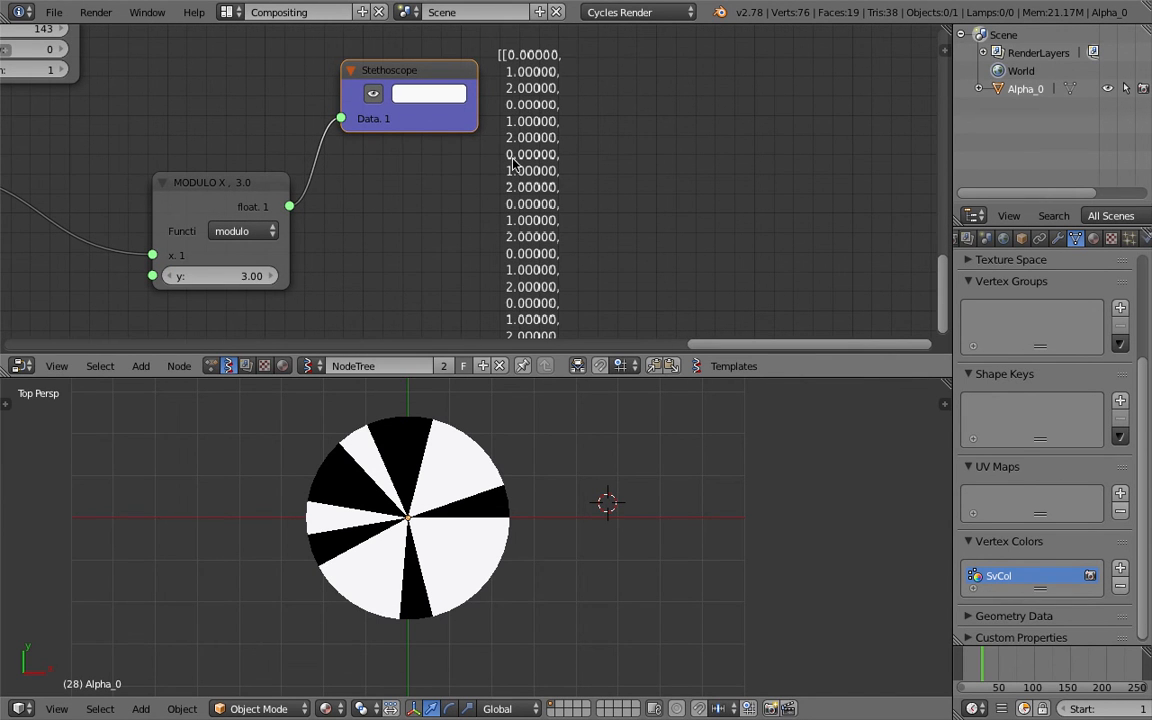
middle_click_drag(461, 194, 437, 199)
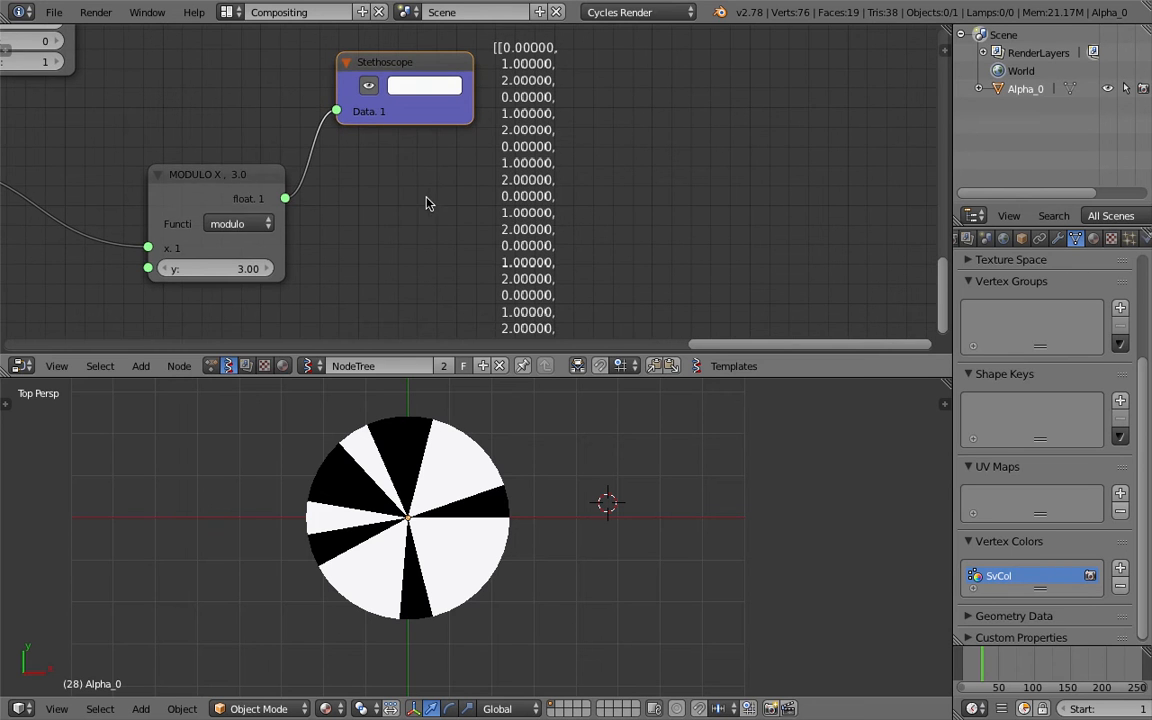
Reposition the modulo and Stethoscope nodes slightly and set the modulo node's y value to 2
scroll(437, 199, "down", 1)
left_click_drag(265, 190, 293, 183)
left_click_drag(396, 103, 441, 108)
left_click_drag(277, 171, 289, 162)
left_click_drag(469, 94, 412, 98)
left_click(295, 234)
type("2")
key("Return")
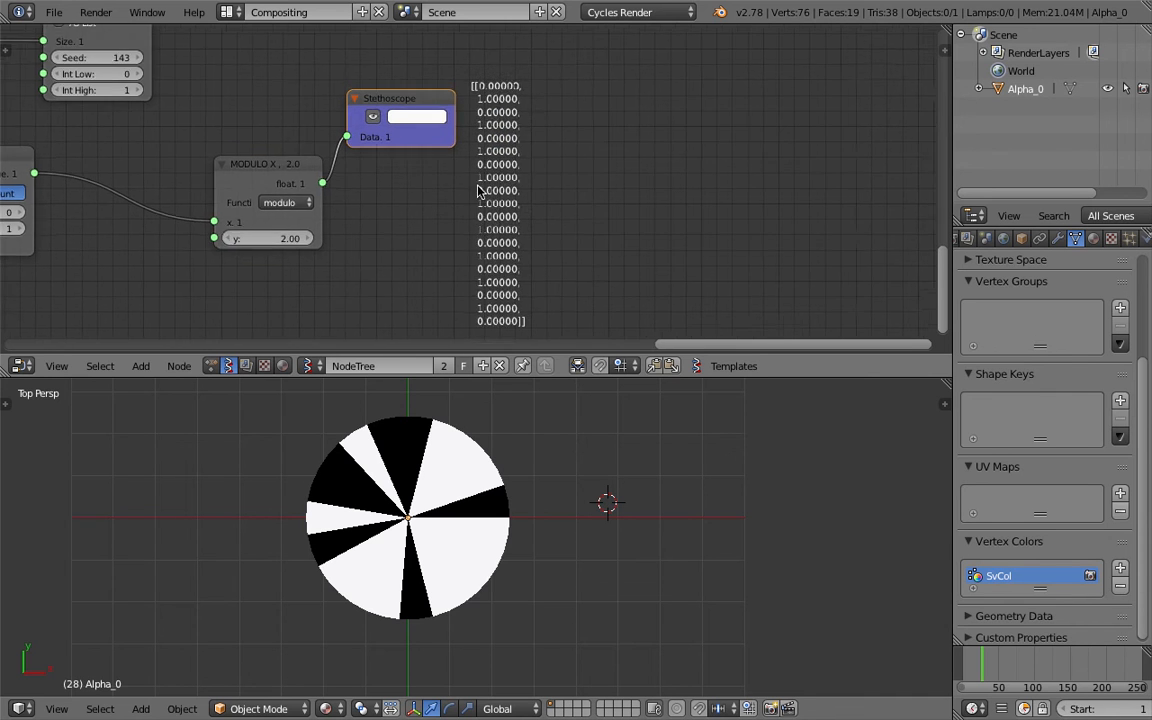
Shift the Stethoscope and modulo nodes aside and place a duplicate of the modulo node between Range Int and the original
scroll(469, 87, "up", 1)
scroll(460, 190, "down", 1)
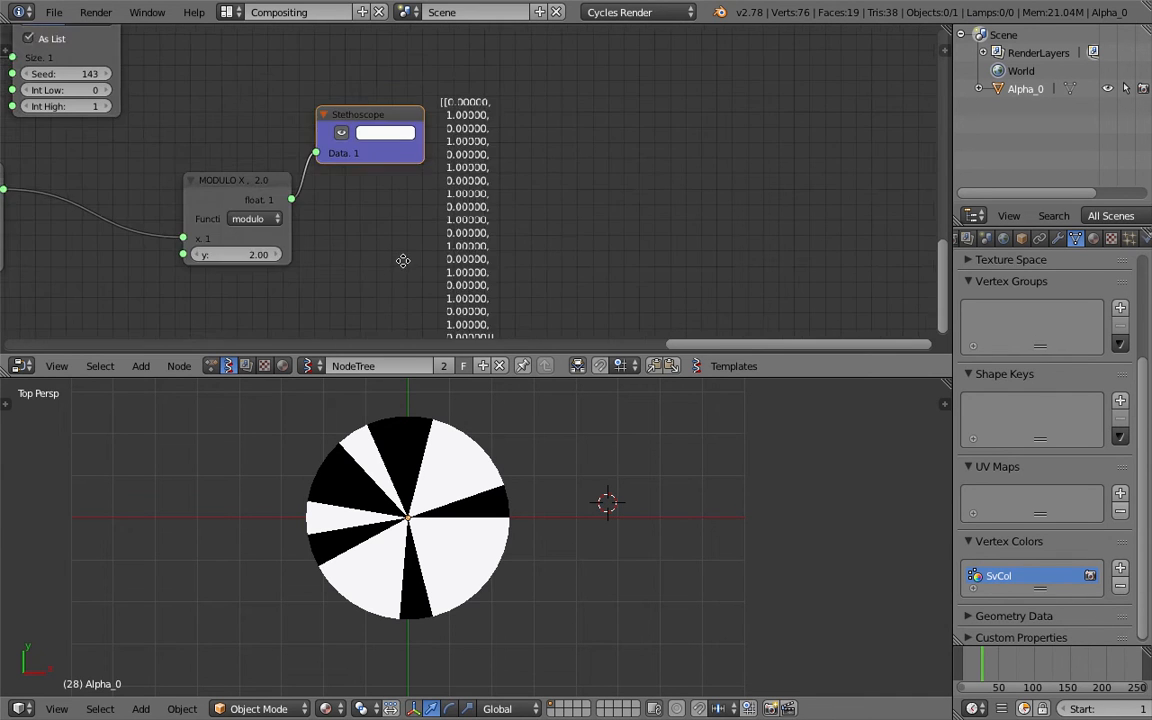
middle_click_drag(373, 180, 436, 150)
left_click_drag(473, 88, 676, 92)
left_click_drag(315, 168, 471, 176)
left_click(245, 264)
middle_click_drag(250, 262, 386, 162)
scroll(398, 164, "up", 1)
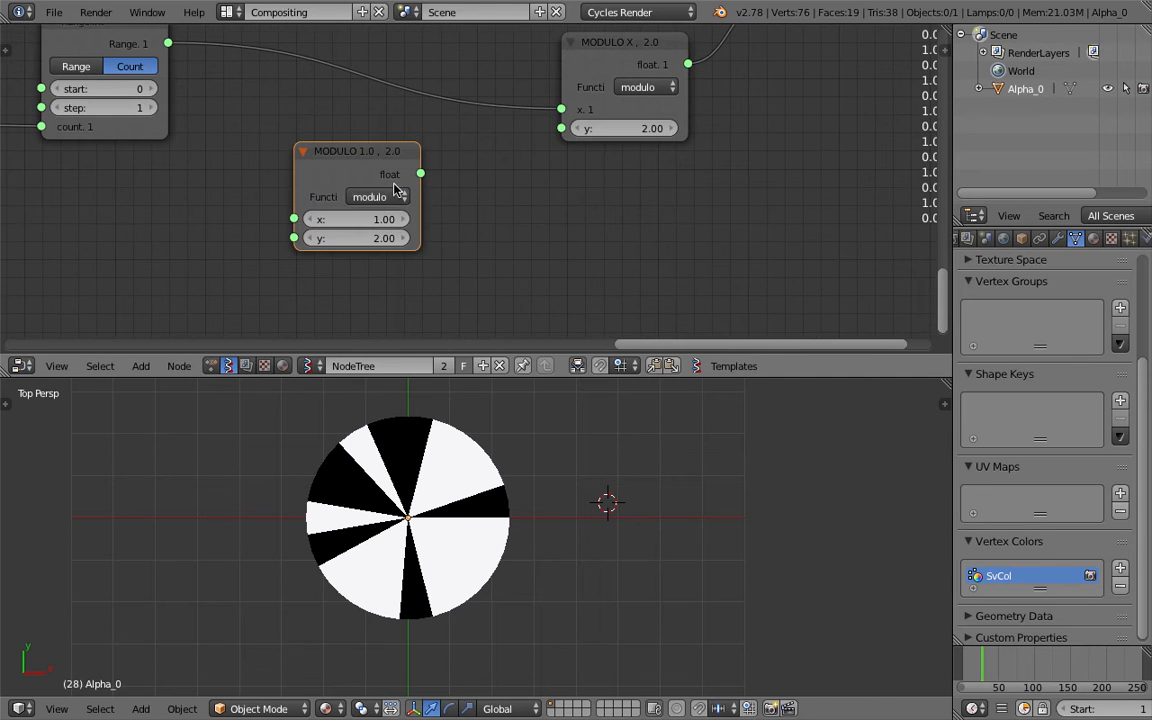
Change the duplicated math node's function to // (integer division) and shift the node slightly
left_click(390, 192)
left_click(553, 258)
scroll(311, 203, "up", 2)
left_click_drag(309, 170, 329, 152)
Save the file over the existing version and widen the // math node slightly
scroll(329, 152, "down", 5)
middle_click_drag(297, 137, 301, 177)
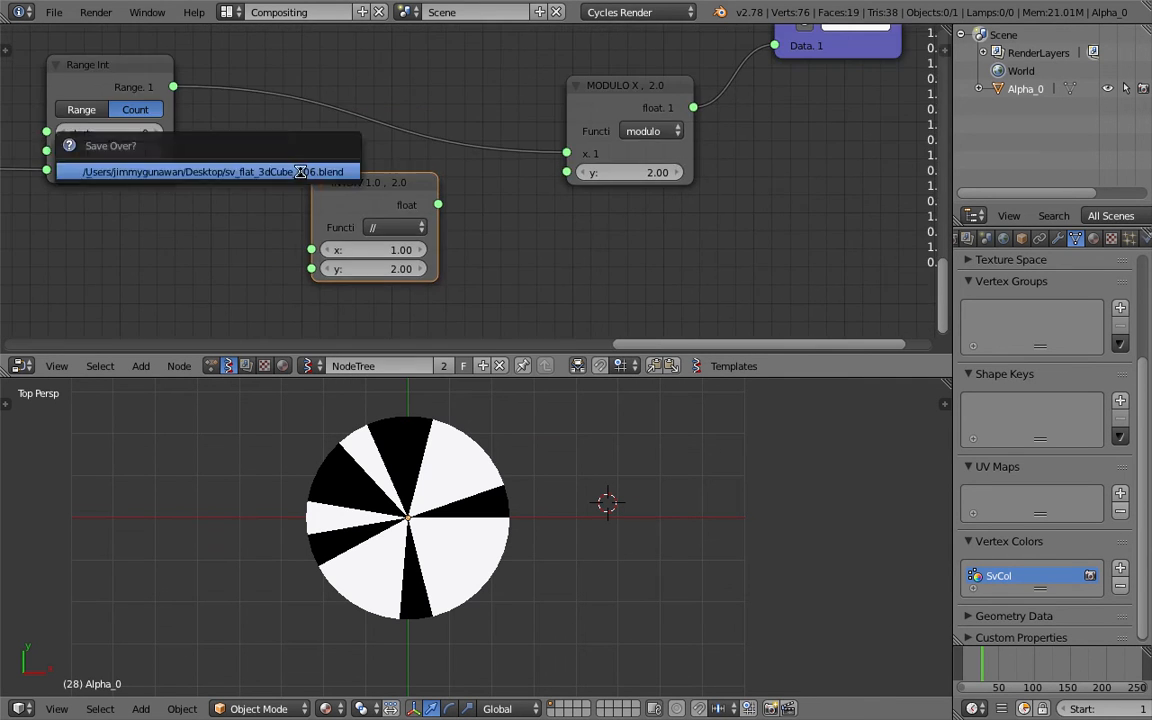
left_click_drag(314, 199, 291, 202)
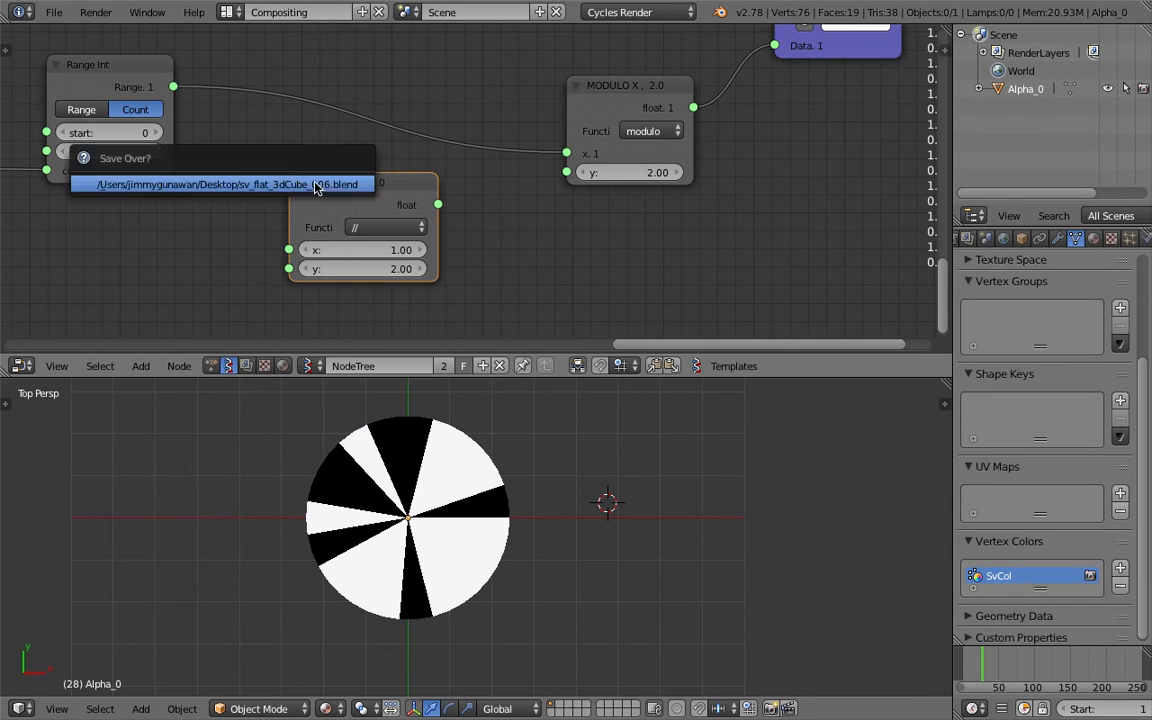
Insert the integer division node into the chain, connecting the range to its x input and its result to the modulo's x
left_click_drag(173, 88, 289, 249)
left_click_drag(438, 204, 478, 196)
left_click_drag(545, 156, 566, 153)
middle_click_drag(432, 107, 246, 165)
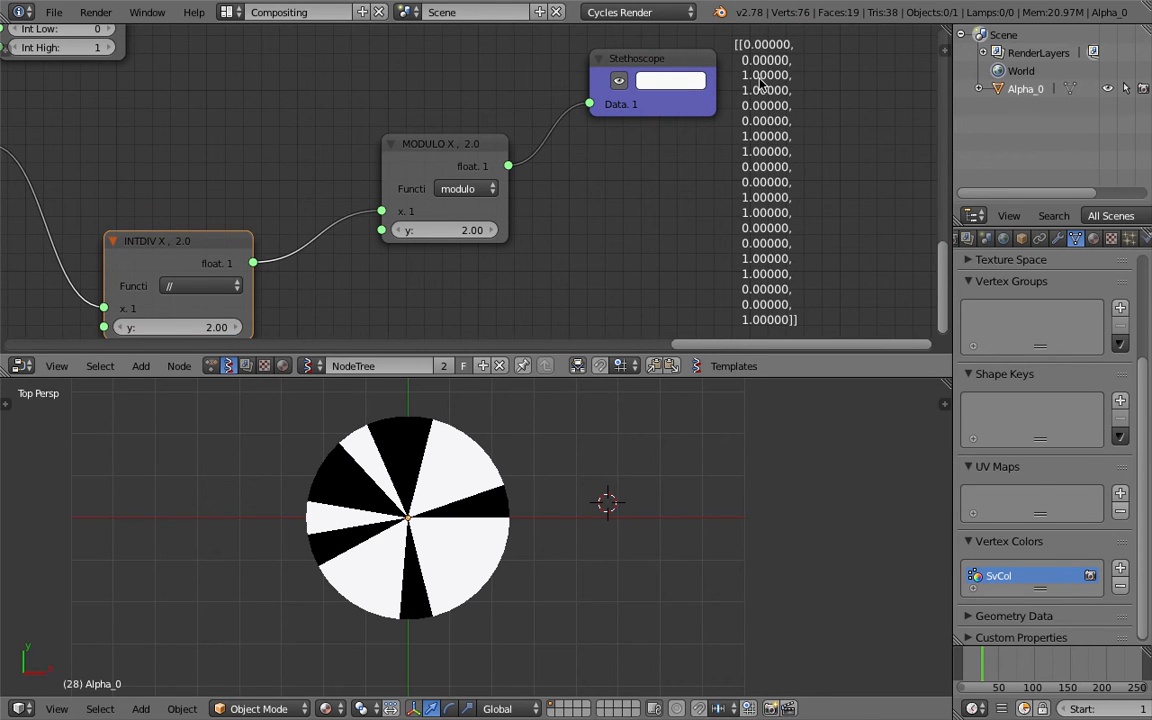
Try y values of 3 and 4 on the integer division node and return it to 2, comparing the Stethoscope lists
left_click(240, 325)
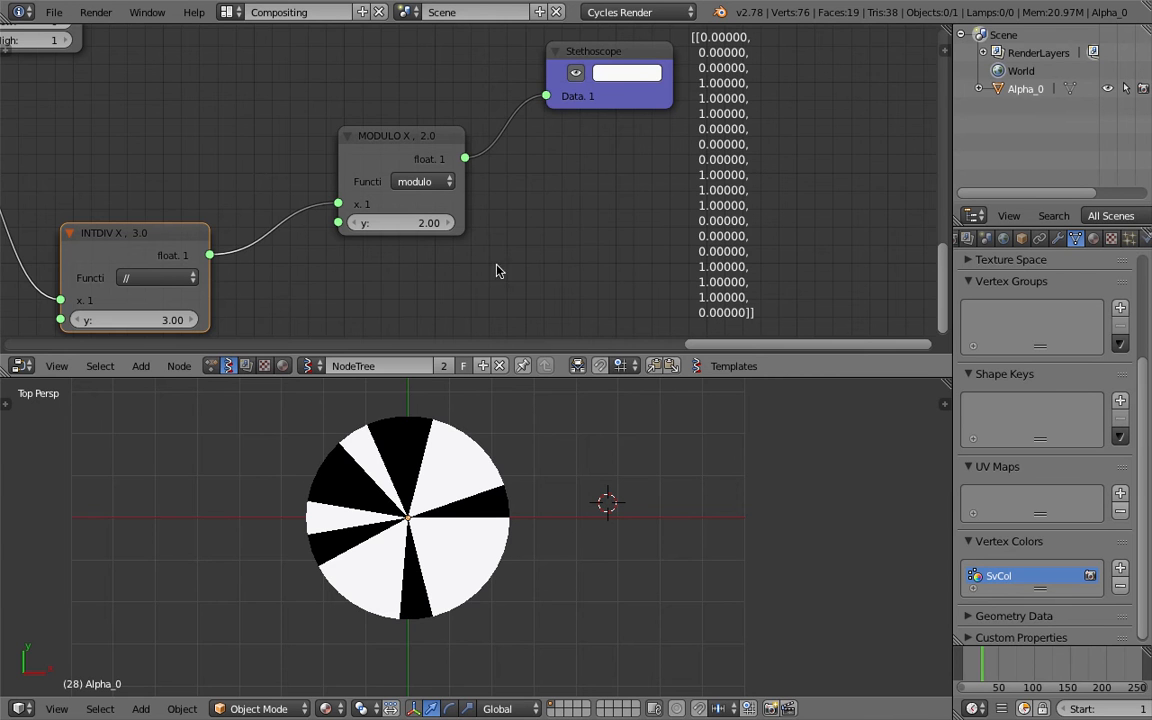
scroll(498, 270, "down", 1)
left_click(222, 309)
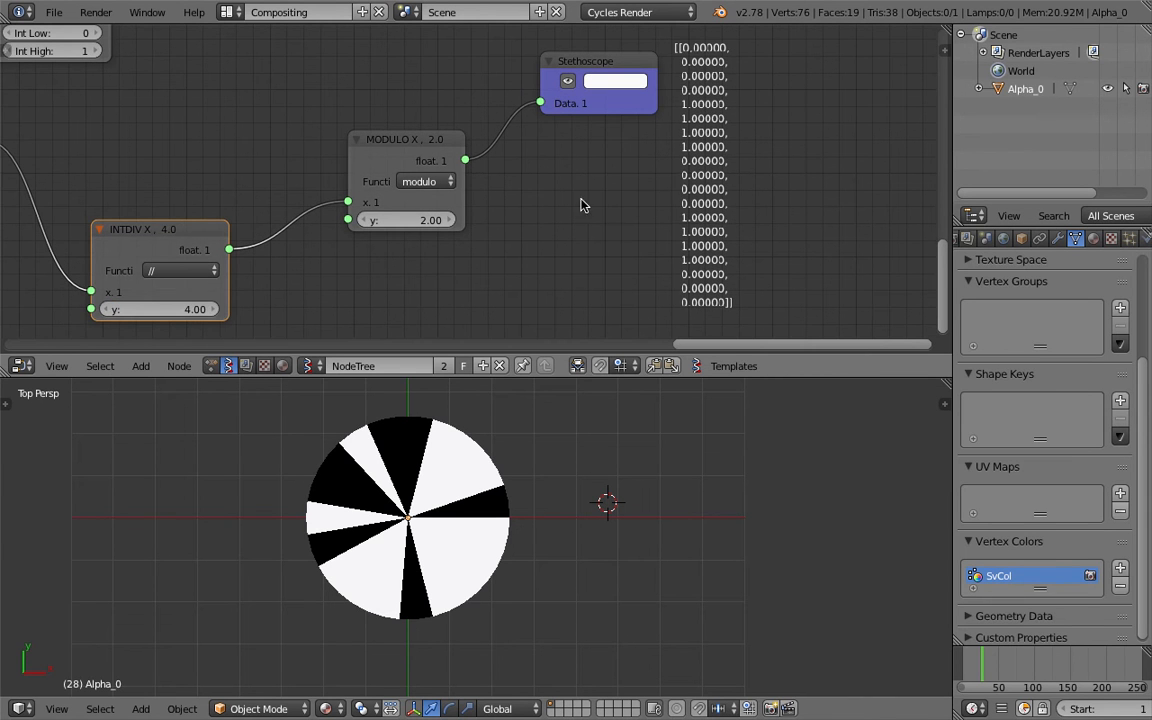
left_click(196, 308)
type("2")
key("Return")
middle_click_drag(241, 286, 292, 279)
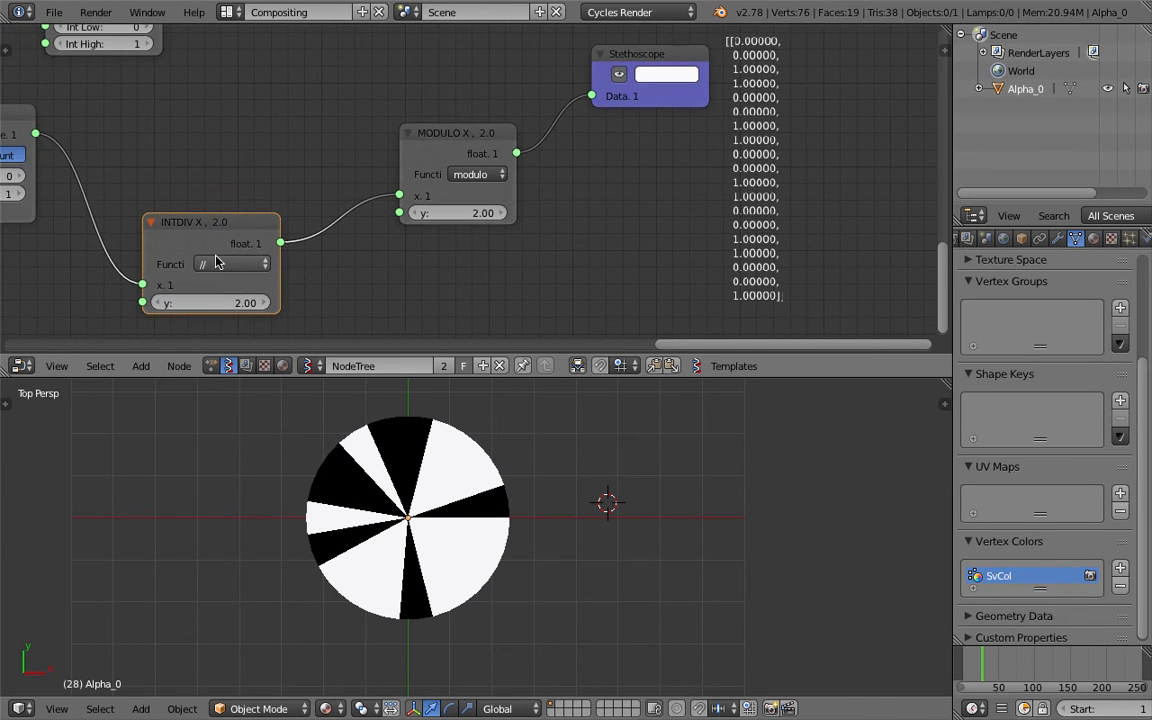
Move the integer division node up and adjust the modulo node's position beside it
left_click_drag(170, 218, 180, 184)
scroll(303, 195, "up", 2)
scroll(433, 140, "down", 1)
middle_click_drag(300, 183, 396, 228)
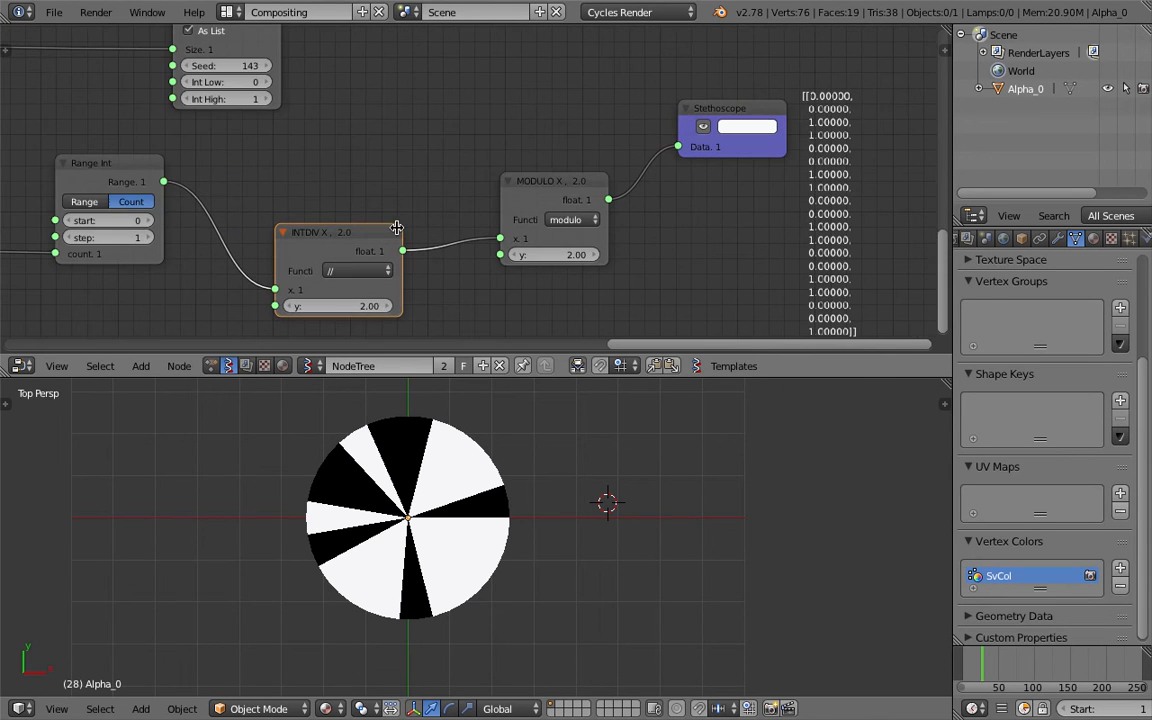
left_click_drag(573, 180, 549, 165)
Connect the modulo node's output to the List Item node's item input, replacing the random number link
middle_click_drag(543, 113, 530, 187)
scroll(530, 173, "down", 1)
left_click_drag(560, 250, 505, 50)
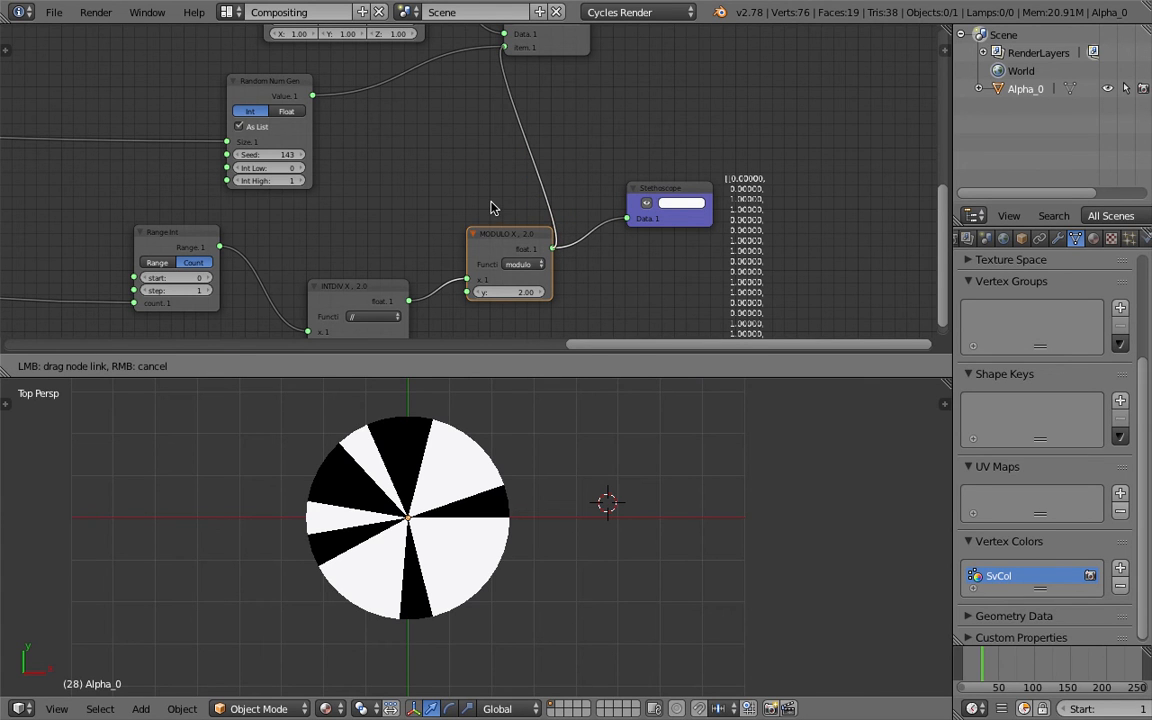
scroll(443, 181, "down", 1)
Rearrange the modulo and integer division nodes and connect Range Int's output directly to the modulo's x input
left_click_drag(494, 236, 455, 180)
left_click_drag(391, 281, 365, 256)
left_click(645, 196)
left_click_drag(245, 243, 320, 215)
left_click_drag(420, 217, 431, 216)
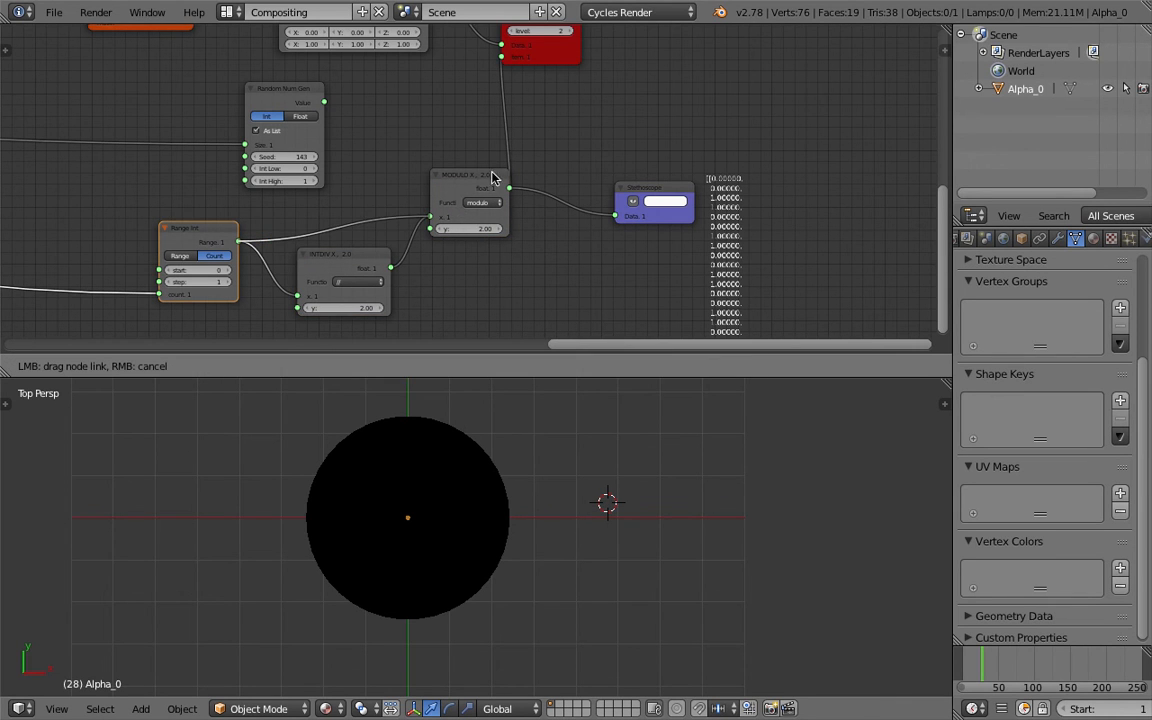
left_click_drag(461, 173, 432, 155)
Move the List Item node farther from the List Input node and save the file
middle_click_drag(458, 223, 398, 342)
scroll(488, 138, "up", 4)
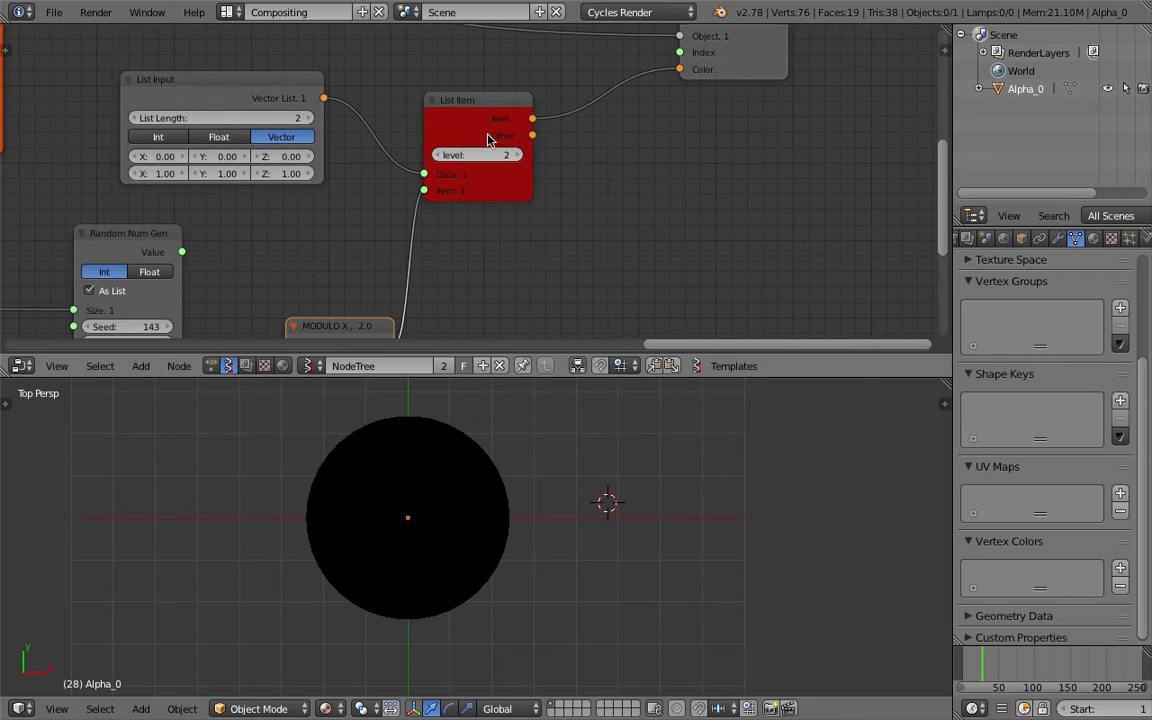
left_click_drag(471, 113, 530, 96)
key("ctrl+s")
left_click(530, 98)
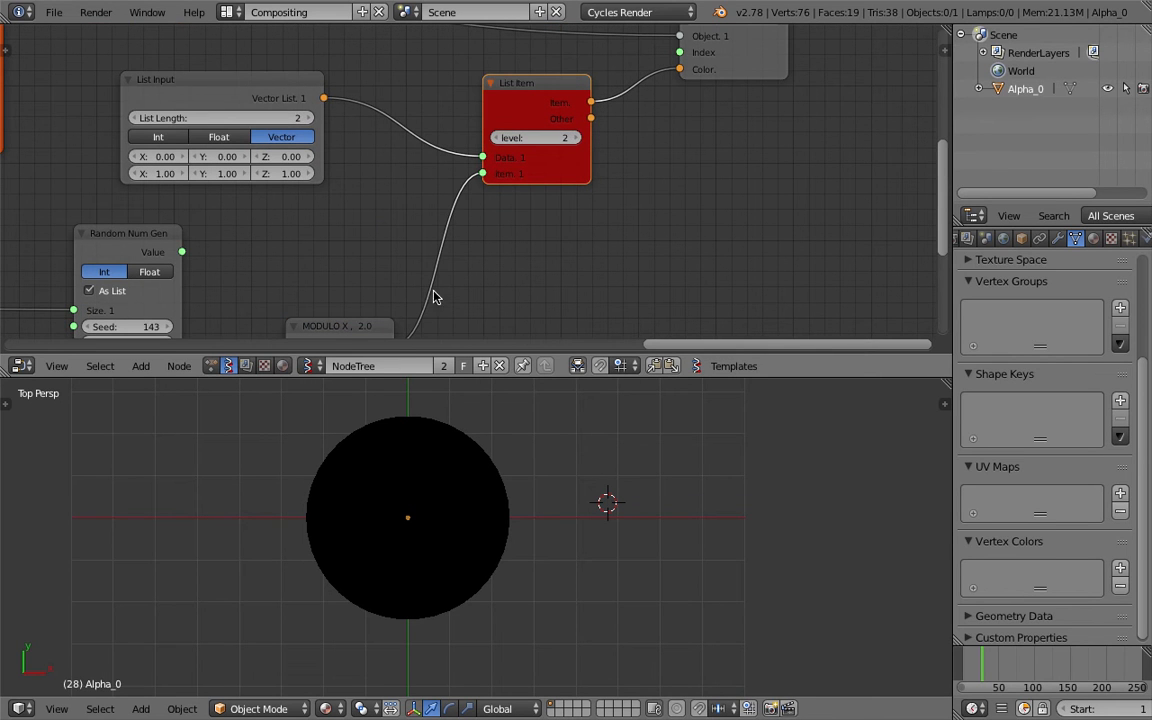
Add a Float to Int node and link it between the modulo output and the List Item node's item input
middle_click_drag(512, 189, 496, 165)
key("shift+a")
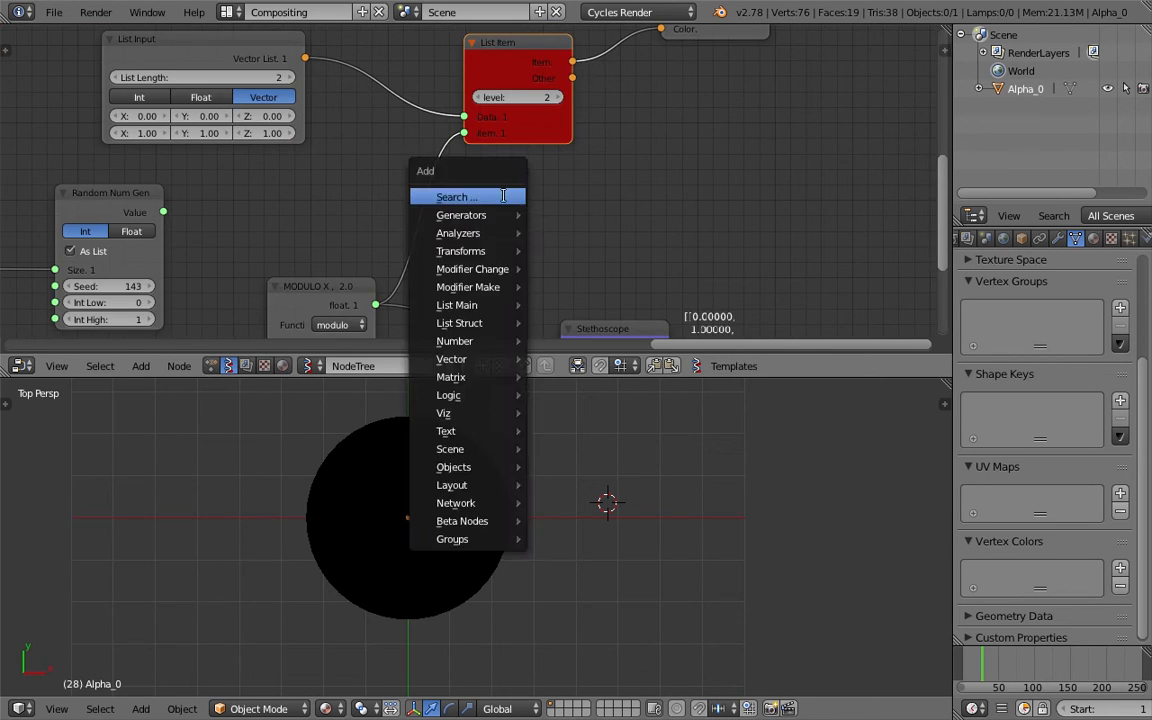
left_click(503, 194)
type("float")
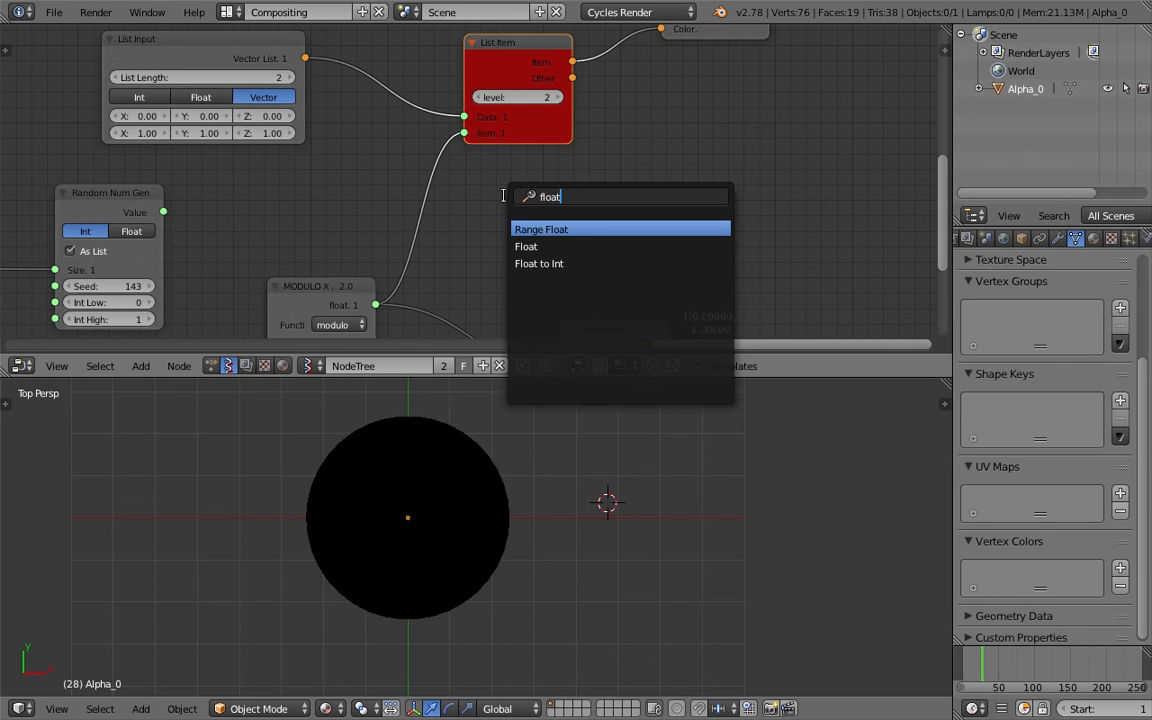
key("Down")
key("Down")
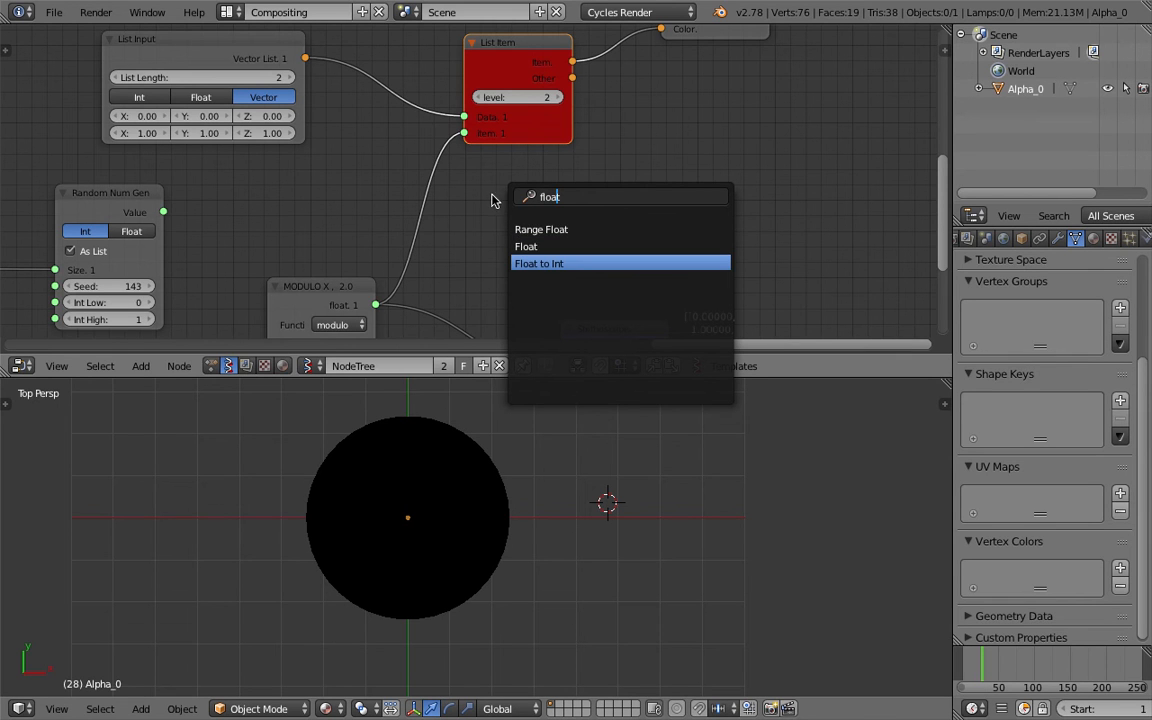
key("Return")
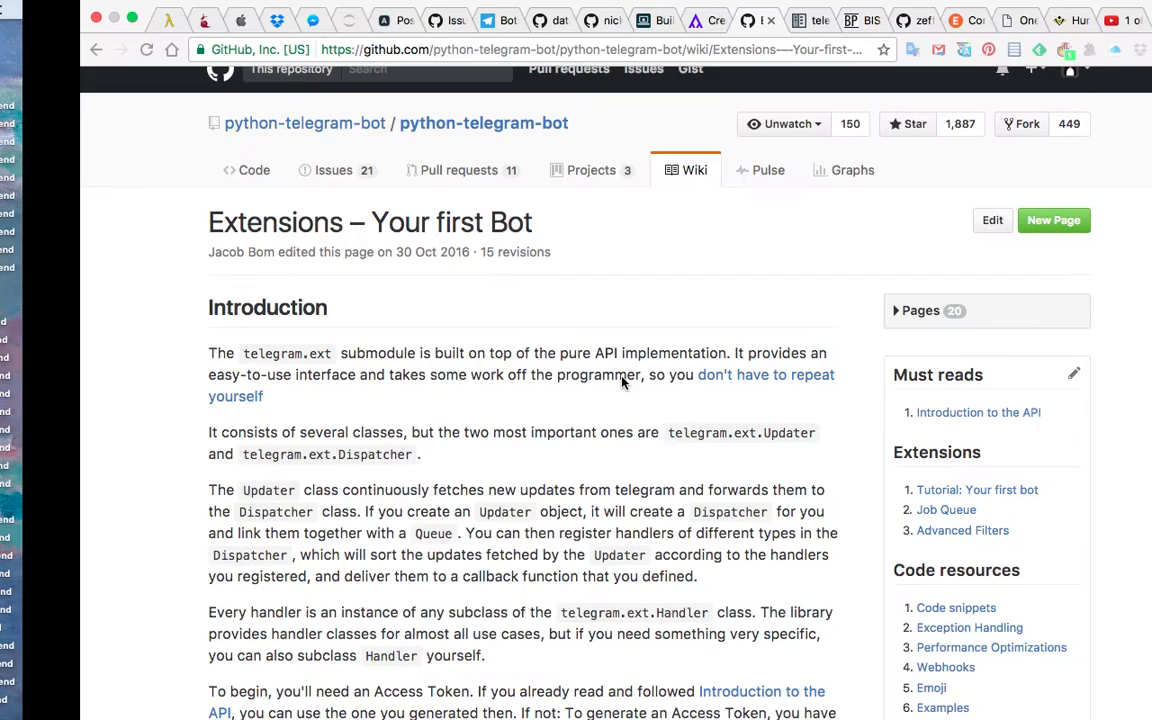
scroll(483, 237, "up", 2)
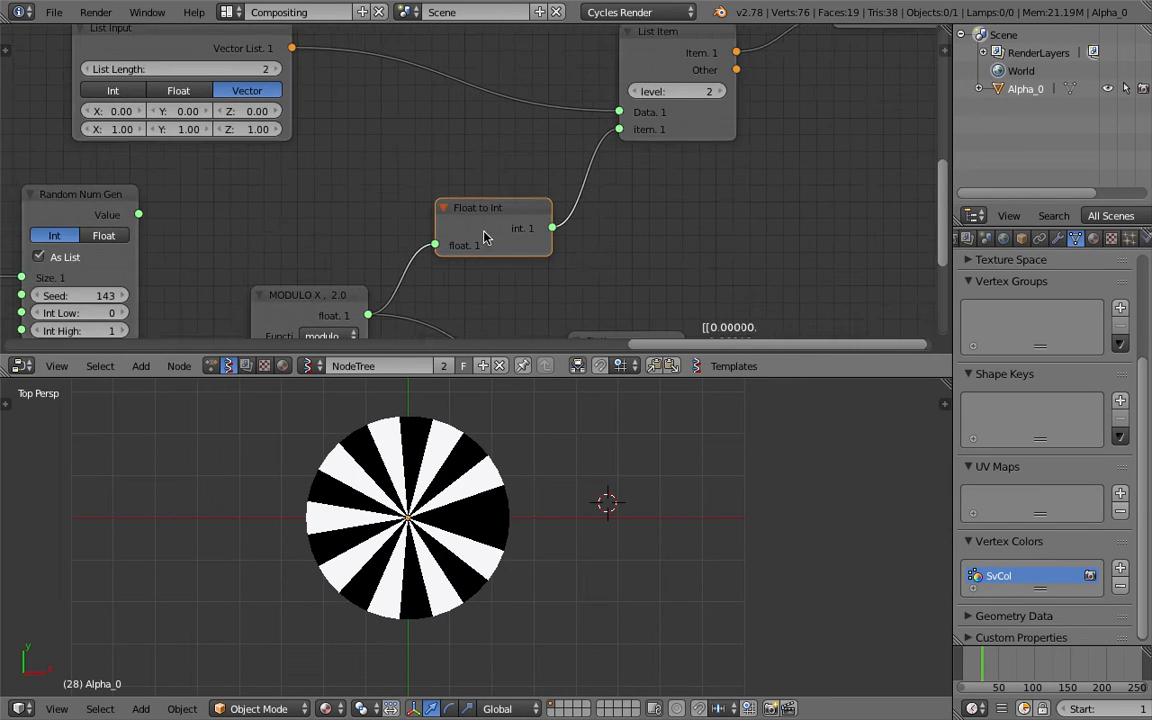
Review the links around the modulo node and save the file over the existing version
scroll(495, 221, "down", 3)
middle_click_drag(562, 228, 703, 115)
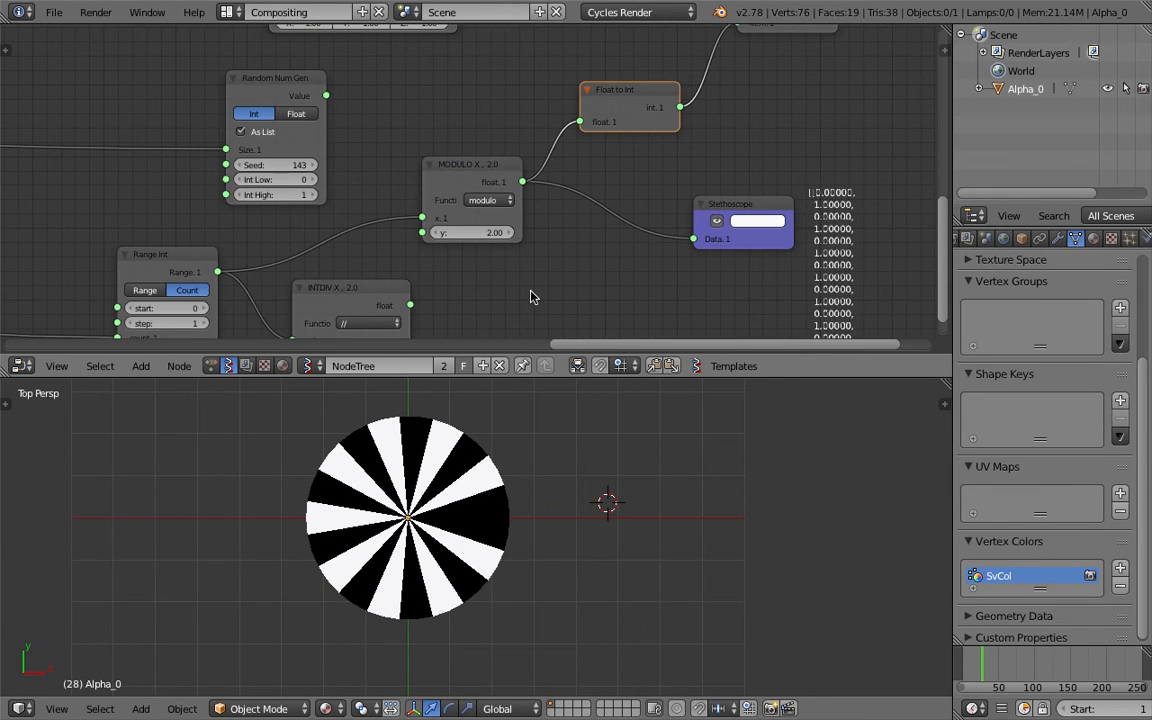
middle_click_drag(457, 284, 503, 268)
key("ctrl+s")
key("Return")
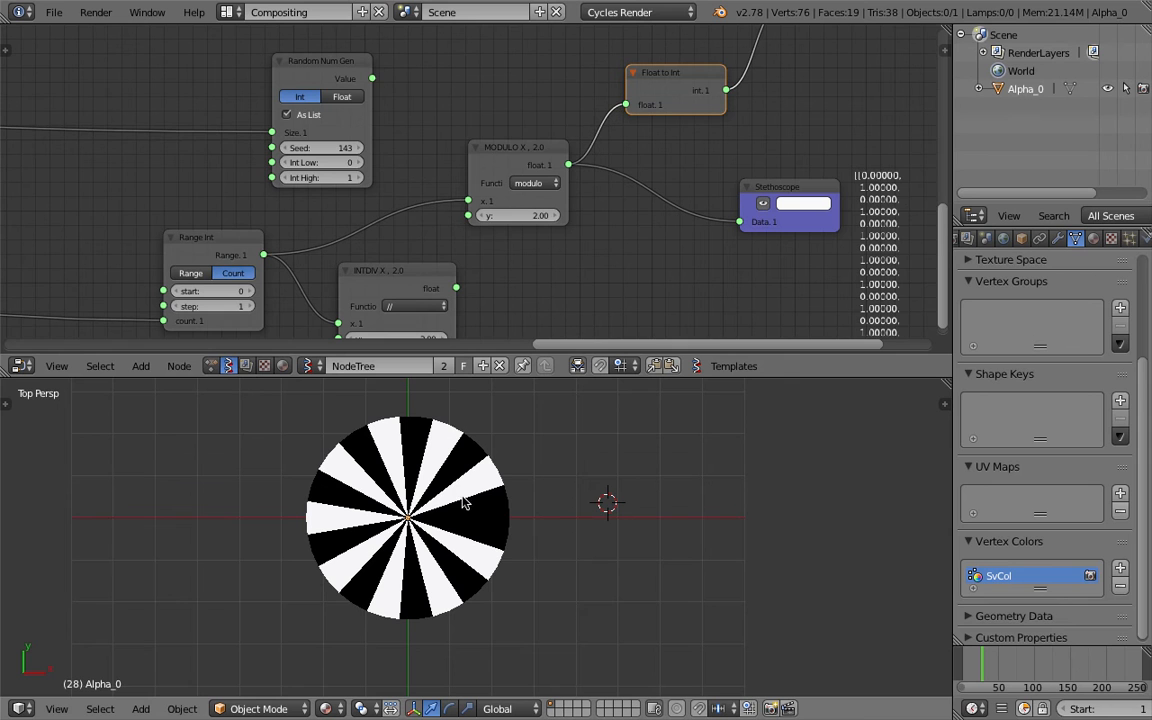
Raise the framed segment-count integer to 20 and on to 23 to check the alternating slice colors
middle_click_drag(75, 181, 530, 167)
scroll(516, 167, "down", 5)
middle_click_drag(240, 205, 550, 210)
middle_click_drag(5, 195, 386, 211)
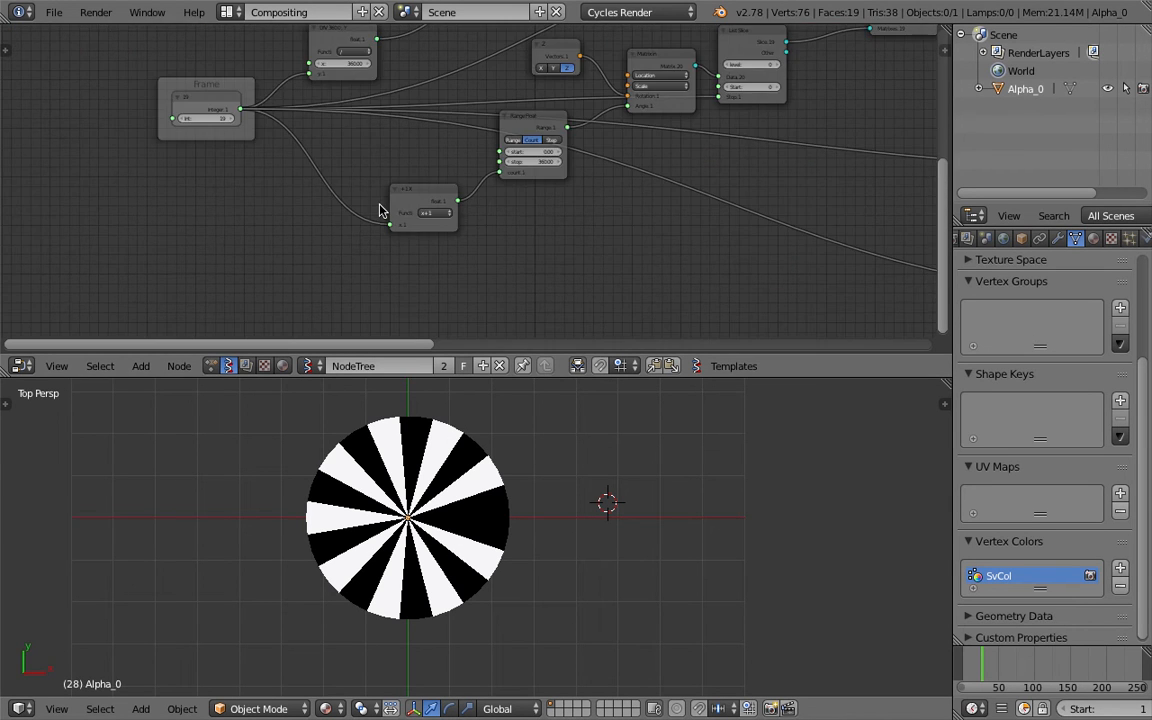
scroll(638, 216, "up", 6)
left_click(689, 156)
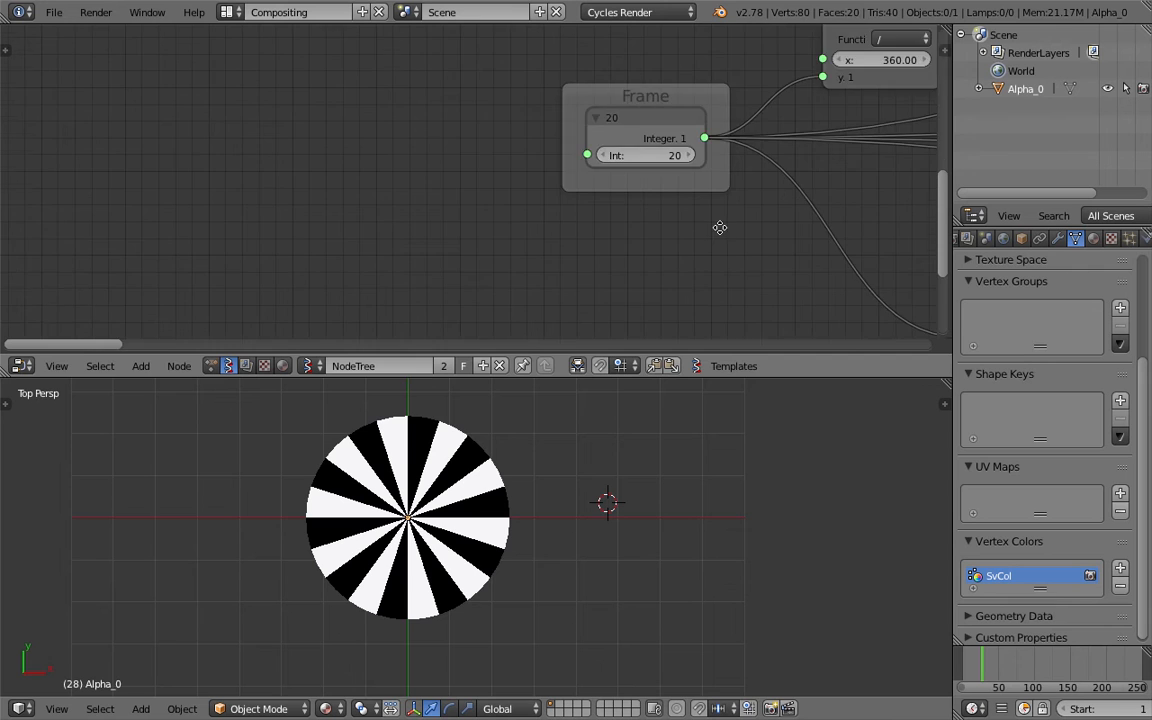
middle_click_drag(719, 228, 617, 258)
left_click(592, 185)
left_click(592, 185)
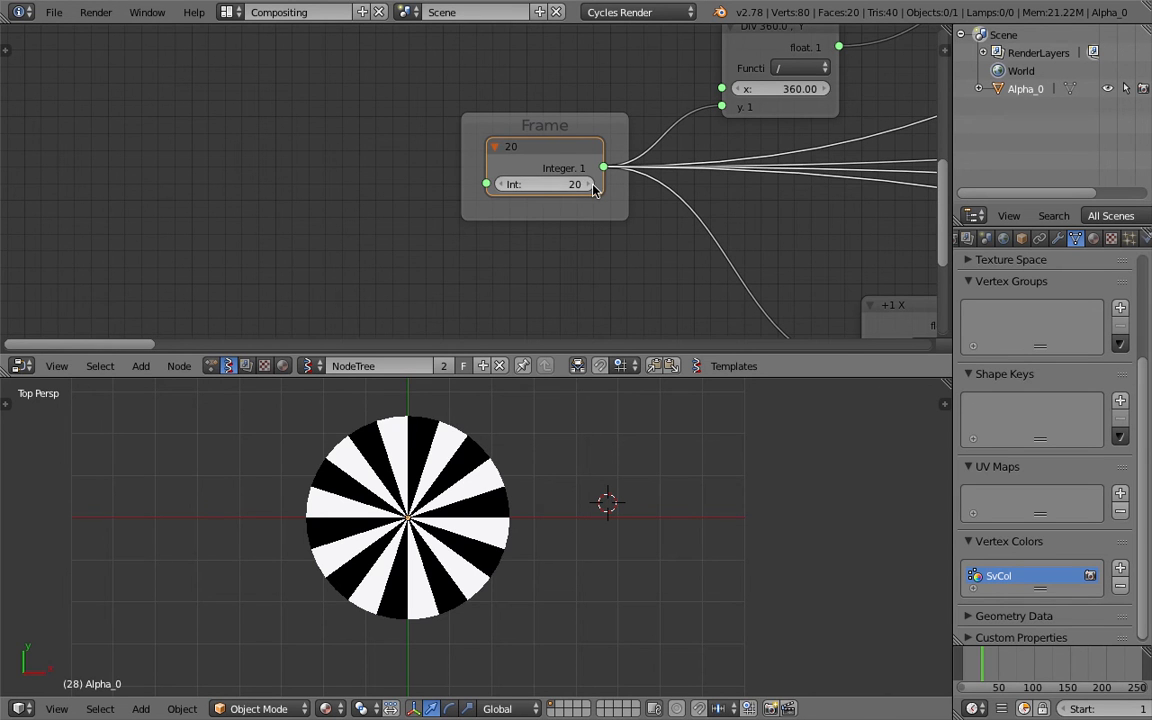
left_click(592, 185)
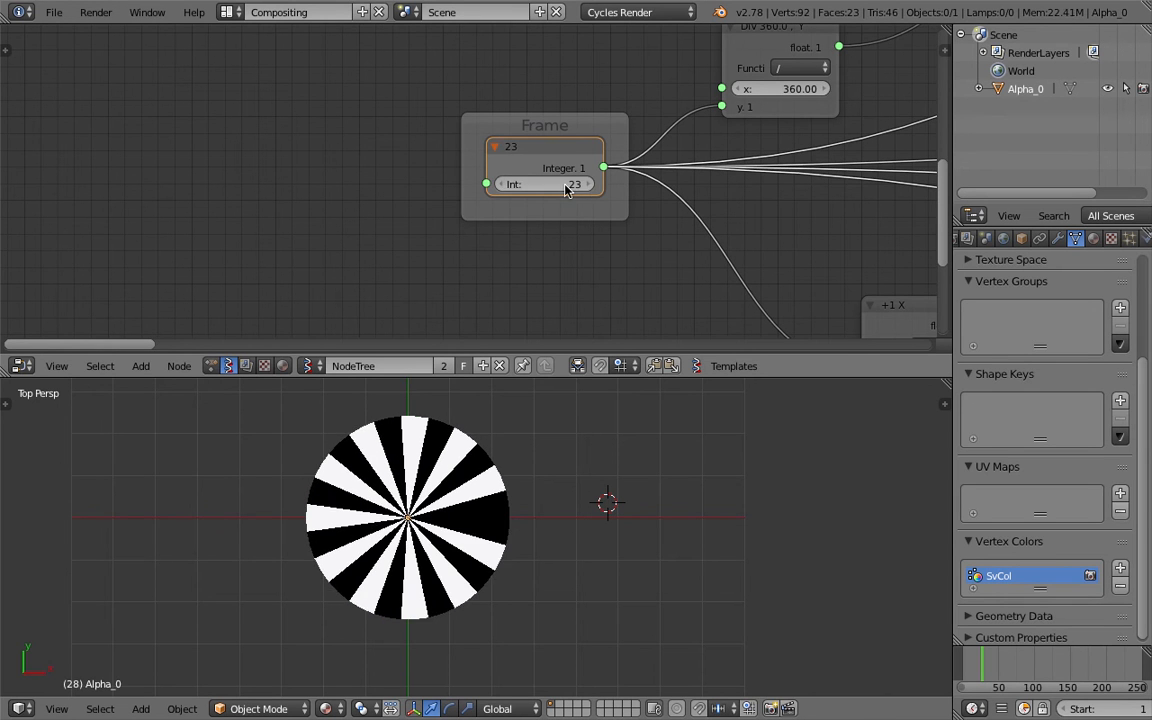
Set the framed segment-count integer to 40 and save the file over the existing version
left_click(592, 185)
left_click(562, 185)
type("40")
key("Return")
key("ctrl+s")
left_click(519, 208)
Set the framed segment-count integer to 10 and on to 3 to test the coloring
left_click(558, 187)
type("10")
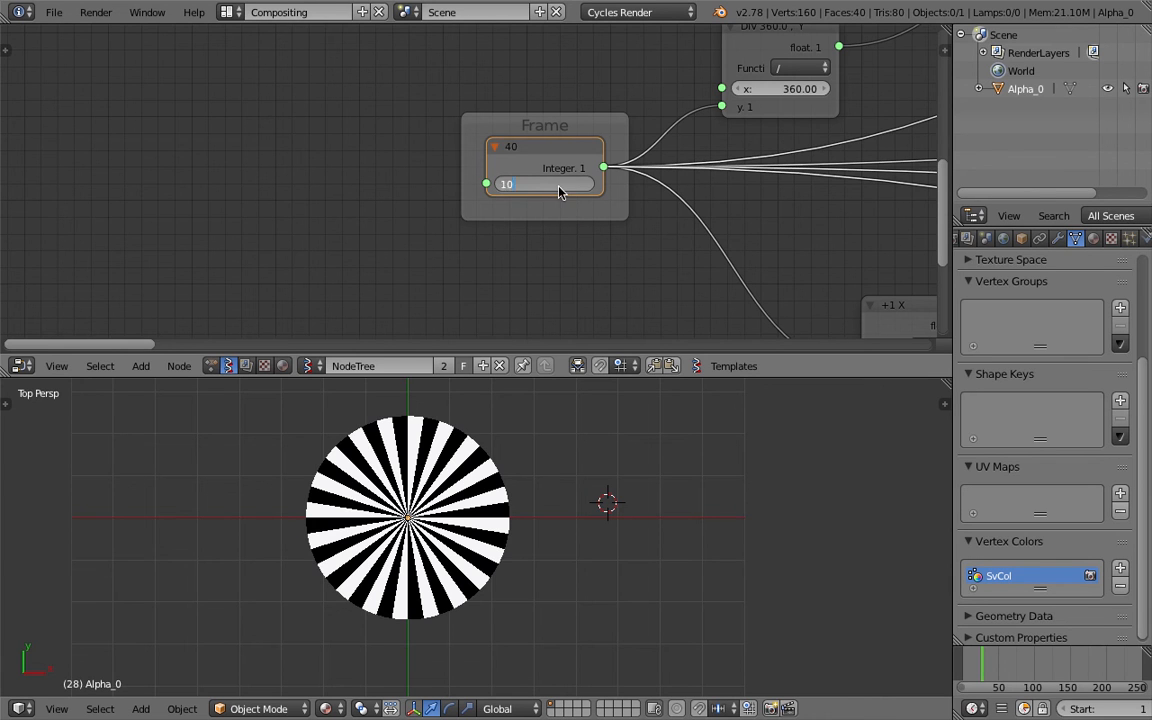
key("Return")
left_click(558, 185)
type("3")
key("Return")
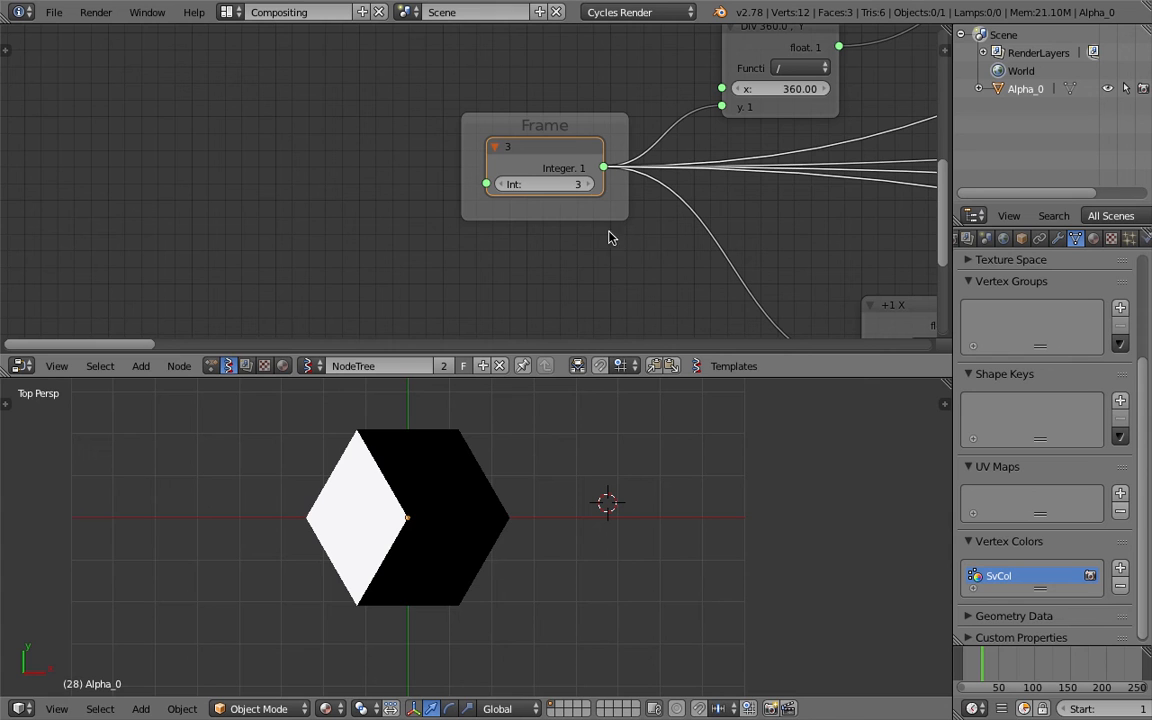
Raise the framed segment-count integer one by one from 3 to beyond 9 to test odd and even counts
left_click(589, 184)
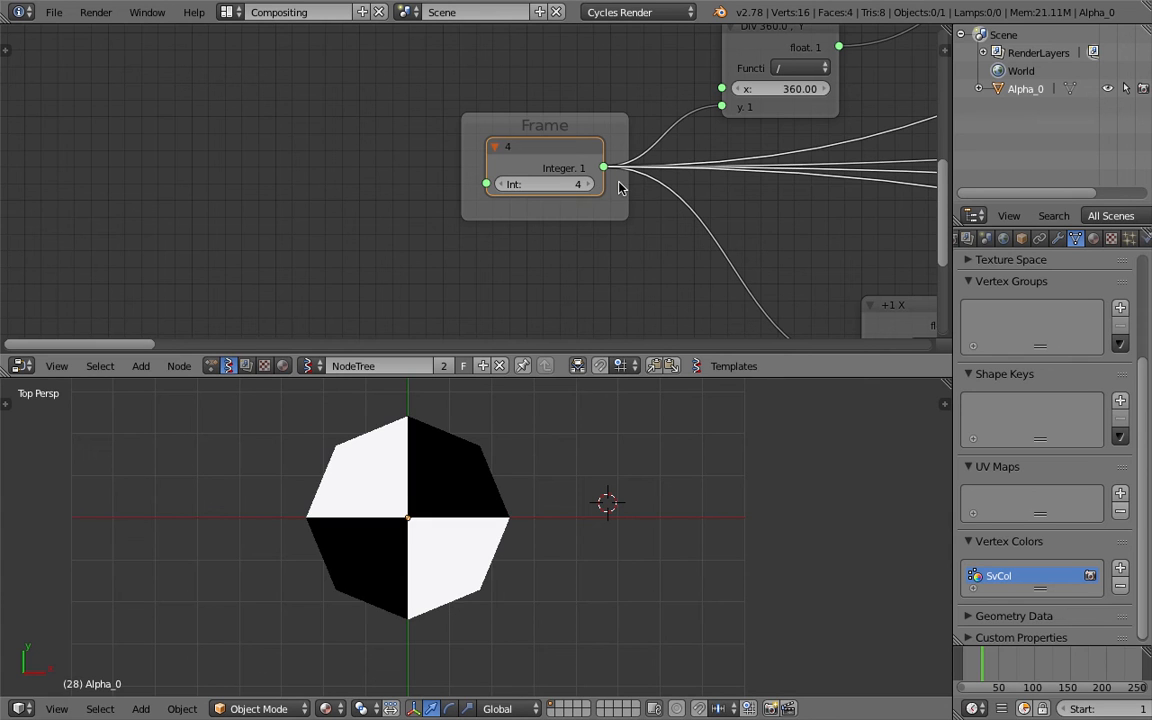
left_click(588, 185)
left_click(589, 184)
left_click(589, 184)
left_click(589, 184)
left_click(589, 184)
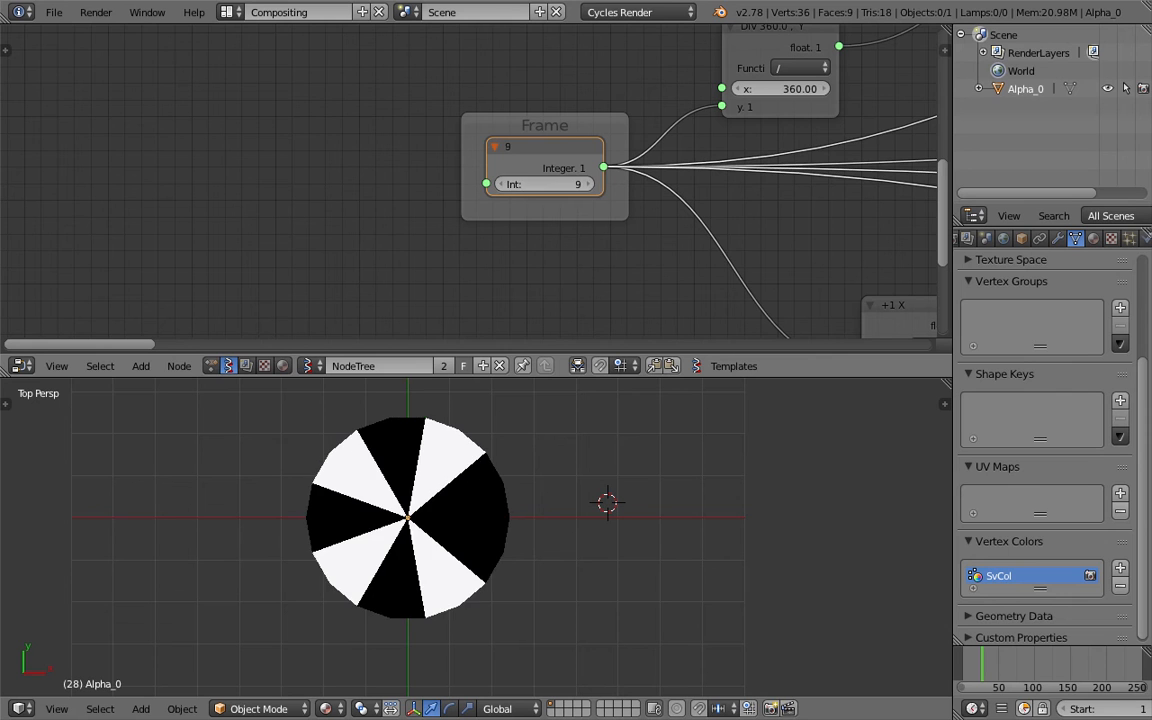
left_click(589, 184)
left_click(589, 184)
left_click(589, 184)
left_click(589, 184)
Set the framed segment-count integer to 24 and on to 30, saving the file over the existing version
left_click(558, 184)
key("Return")
left_click(558, 184)
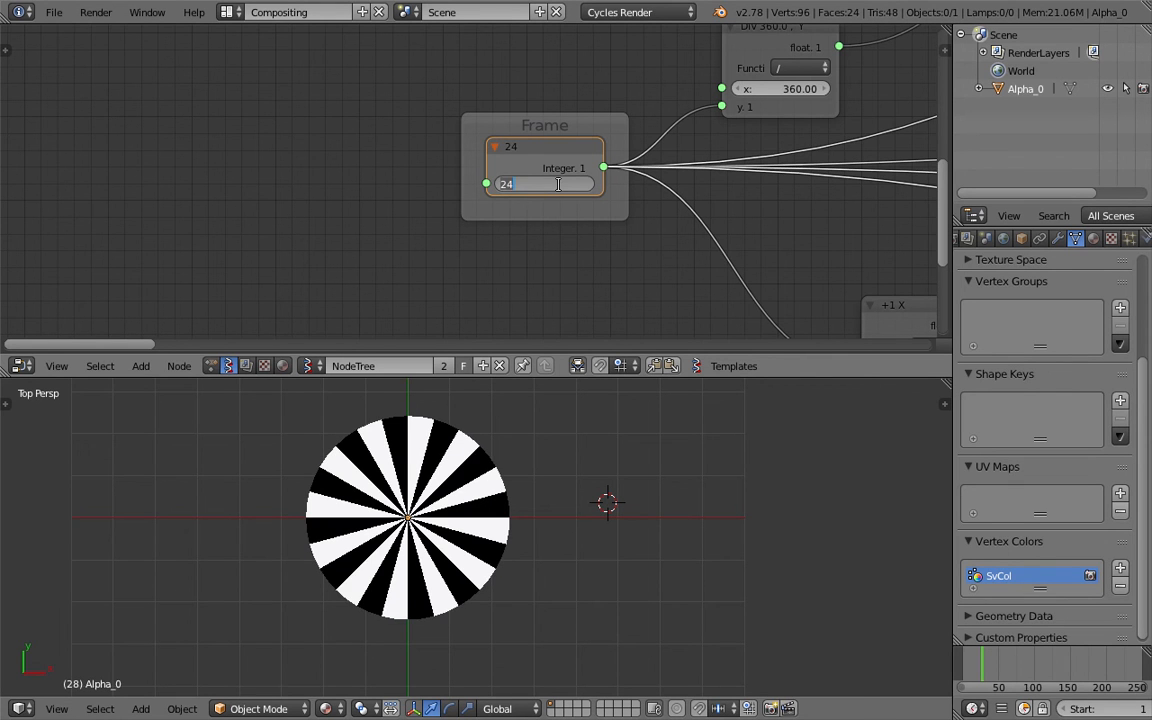
key("Return")
key("ctrl+s")
left_click(563, 190)
Increase the Circle node's radius to about 12.05
scroll(575, 184, "down", 5)
middle_click_drag(635, 142, 401, 226)
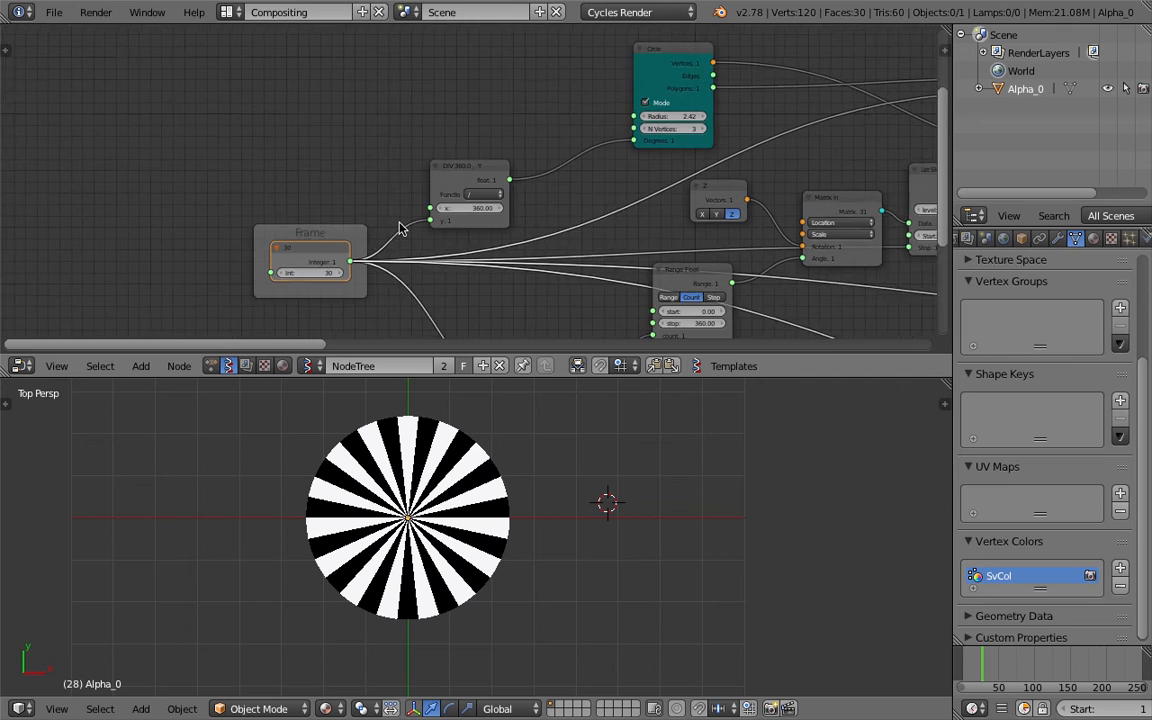
middle_click_drag(511, 158, 437, 183)
scroll(532, 168, "up", 3)
mouse_move(615, 136)
left_mouse_down()
mouse_move(750, 136)
mouse_move(615, 153)
left_mouse_up()
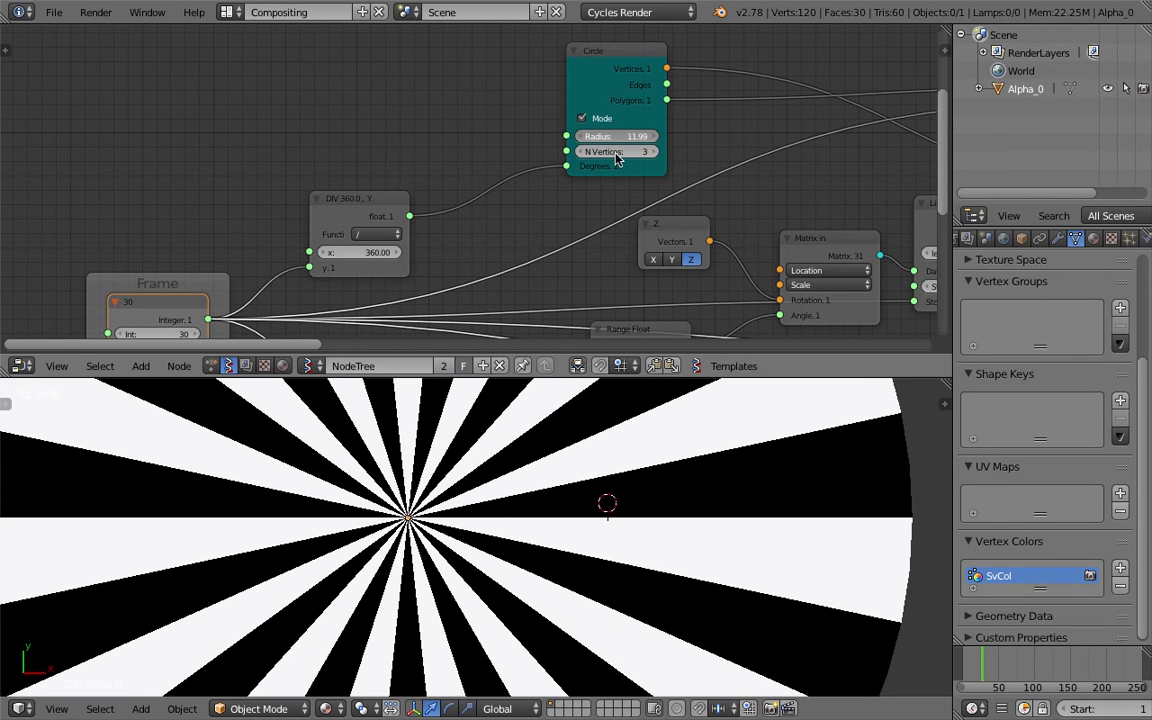
Raise the Circle node's N Vertices to 5 and return it to 3
left_click(655, 152)
left_click(655, 152)
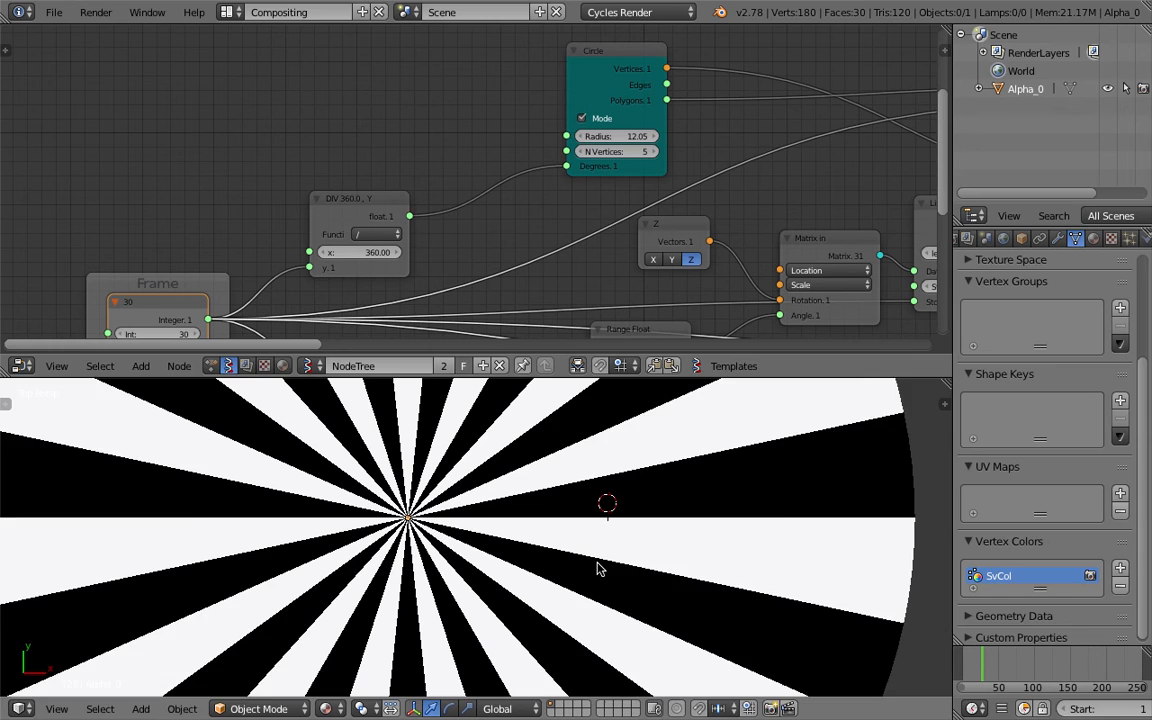
scroll(598, 563, "down", 5)
left_click(633, 150)
type("3")
key("Return")
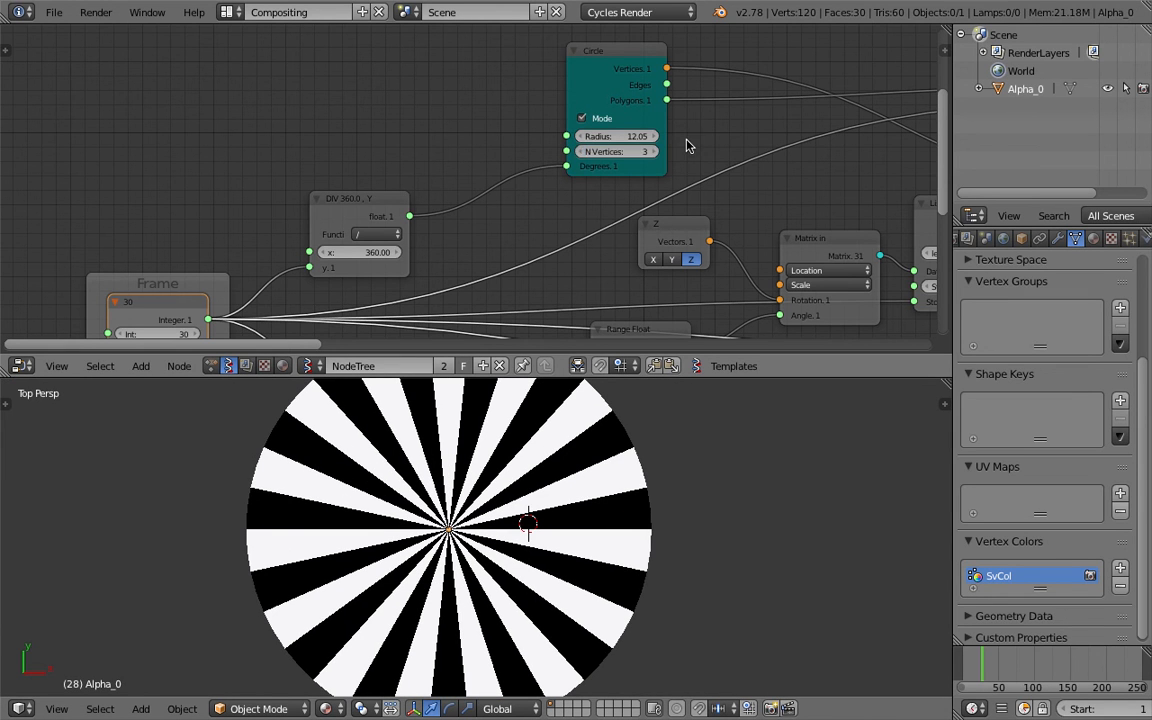
Set the Circle node's N Vertices to 12
left_click(637, 152)
type("12")
key("Return")
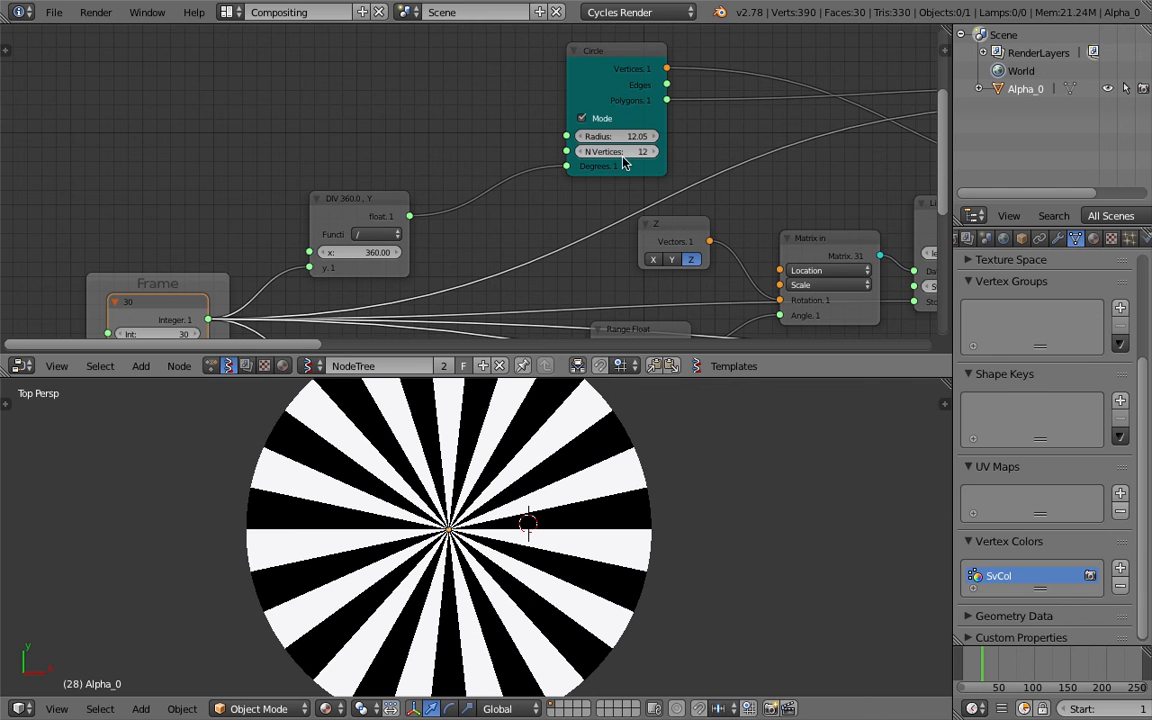
Look over the node chain from the Circle node to the modulo, List Item and vertex color nodes
middle_click_drag(474, 177, 115, 188)
scroll(684, 175, "down", 7)
middle_click_drag(870, 172, 380, 158)
scroll(750, 134, "down", 1)
middle_click_drag(760, 138, 318, 123)
scroll(375, 141, "down", 2)
middle_click_drag(313, 227, 615, 147)
Duplicate the disc beside the original and try a trackball rotation on the copy
right_click(500, 505)
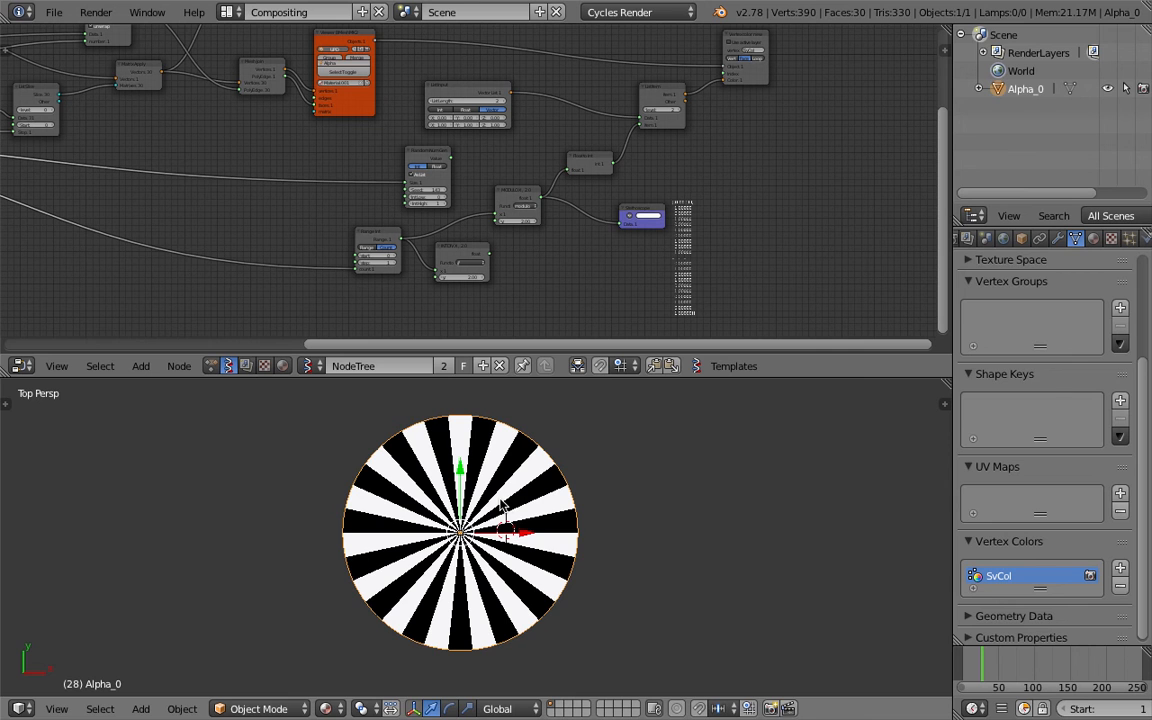
key("shift+d")
left_click(785, 495)
middle_click_drag(645, 534, 546, 511, "shift")
key("r")
key("r")
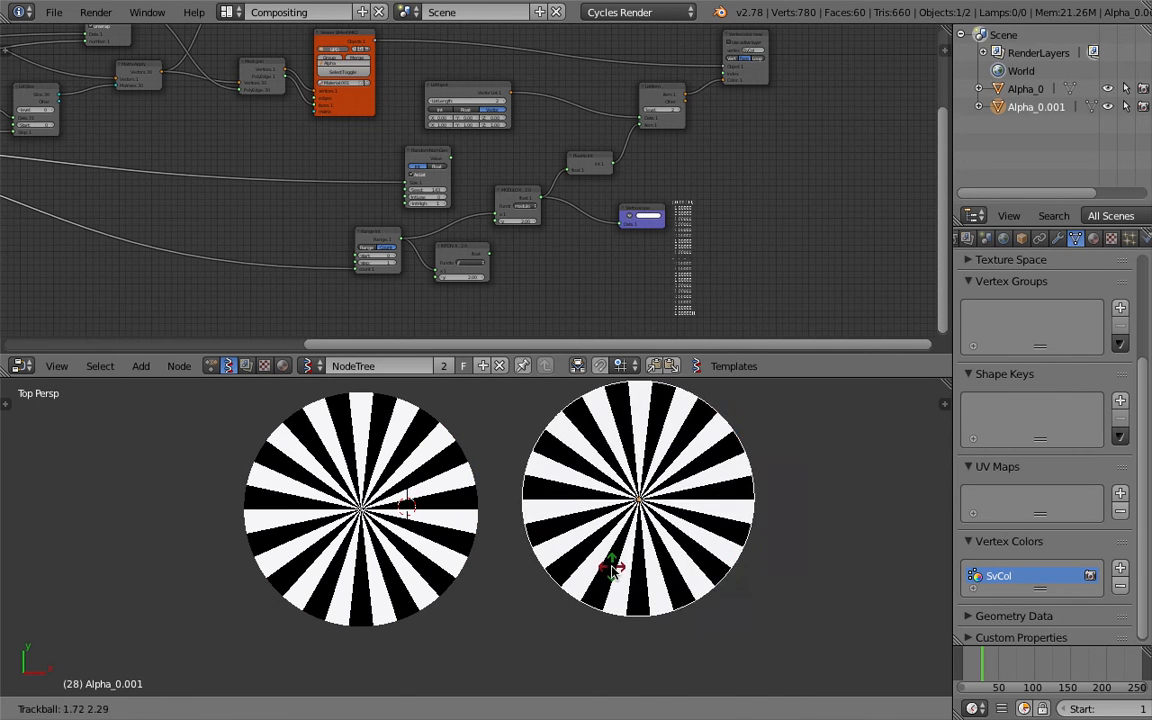
right_click(616, 557)
Move the copied disc slightly along Y and delete it
scroll(625, 565, "down", 5)
middle_click_drag(617, 550, 520, 563, "shift")
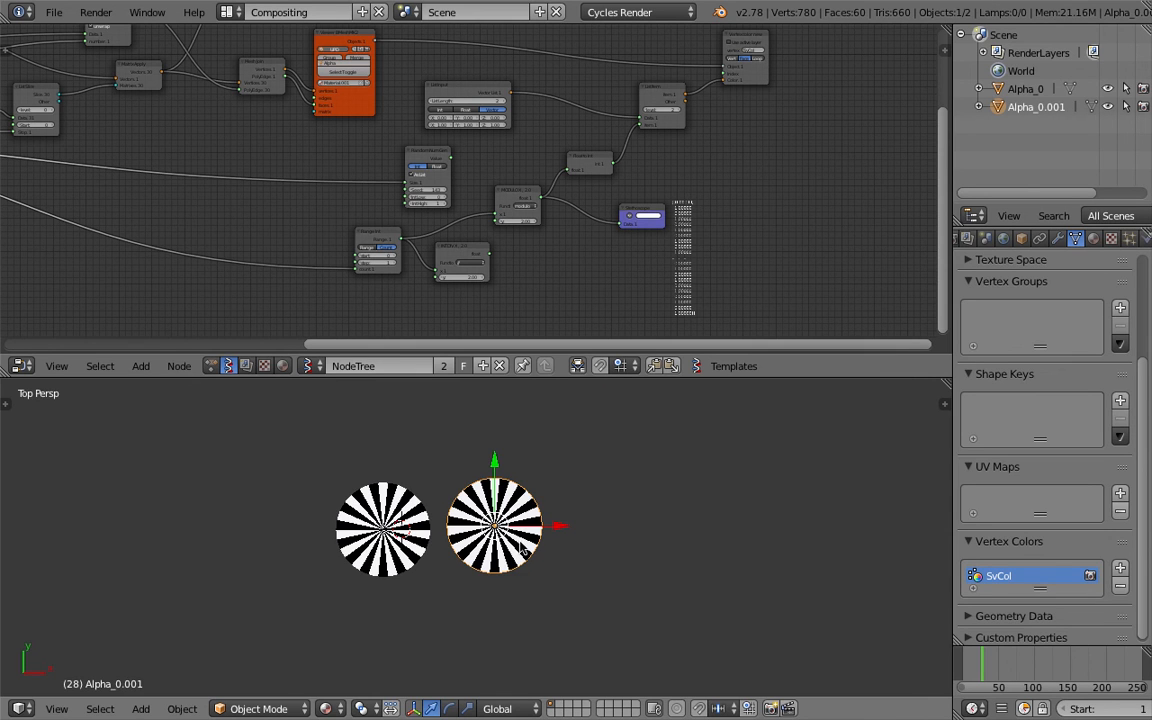
key("g")
left_click(532, 531)
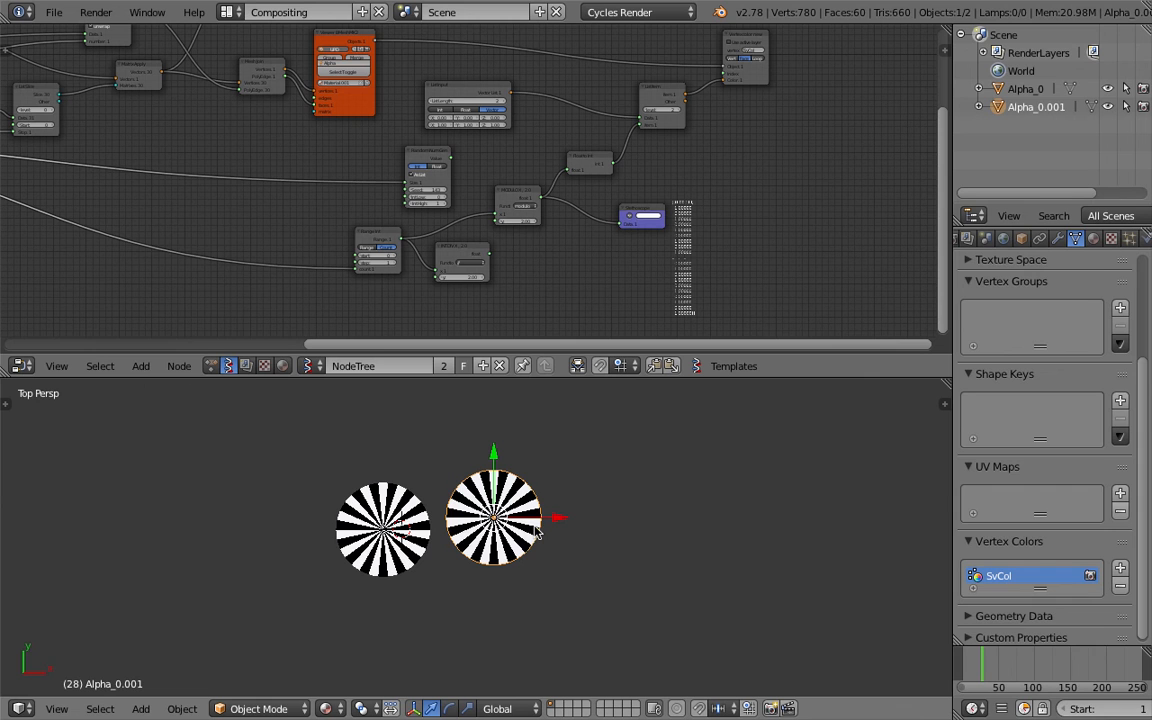
key("x")
left_click(530, 530)
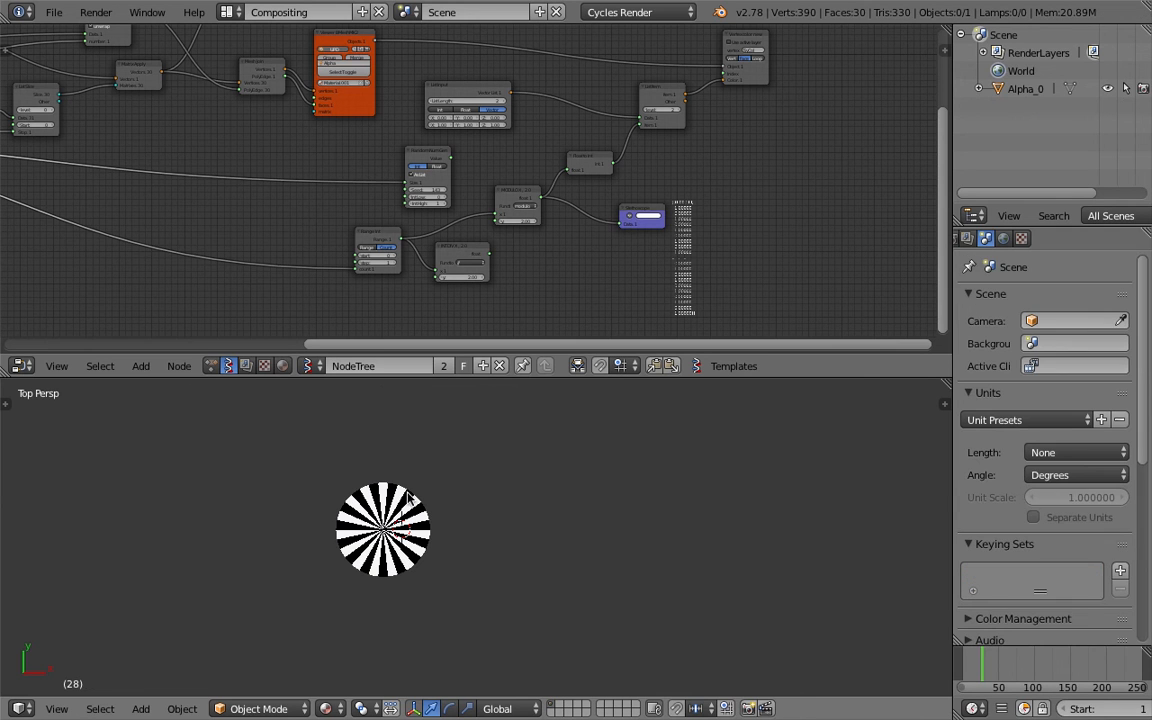
Save the file over the existing version with only the original disc in the scene
scroll(375, 530, "up", 3)
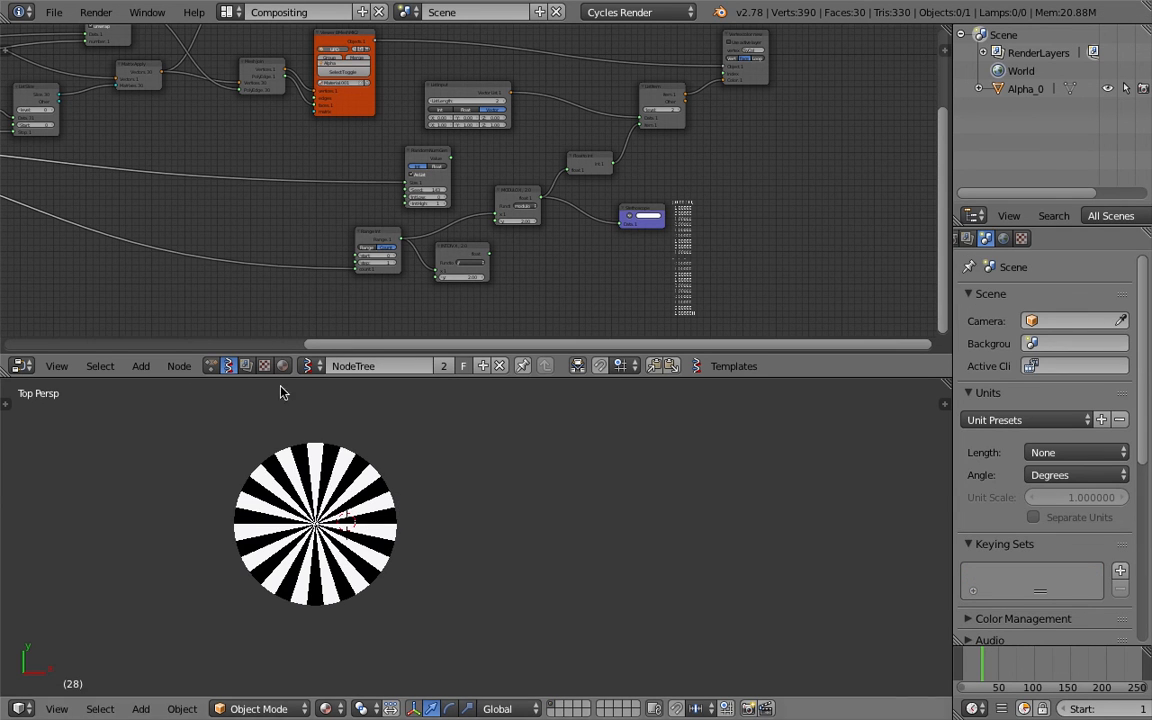
middle_click_drag(228, 304, 368, 221)
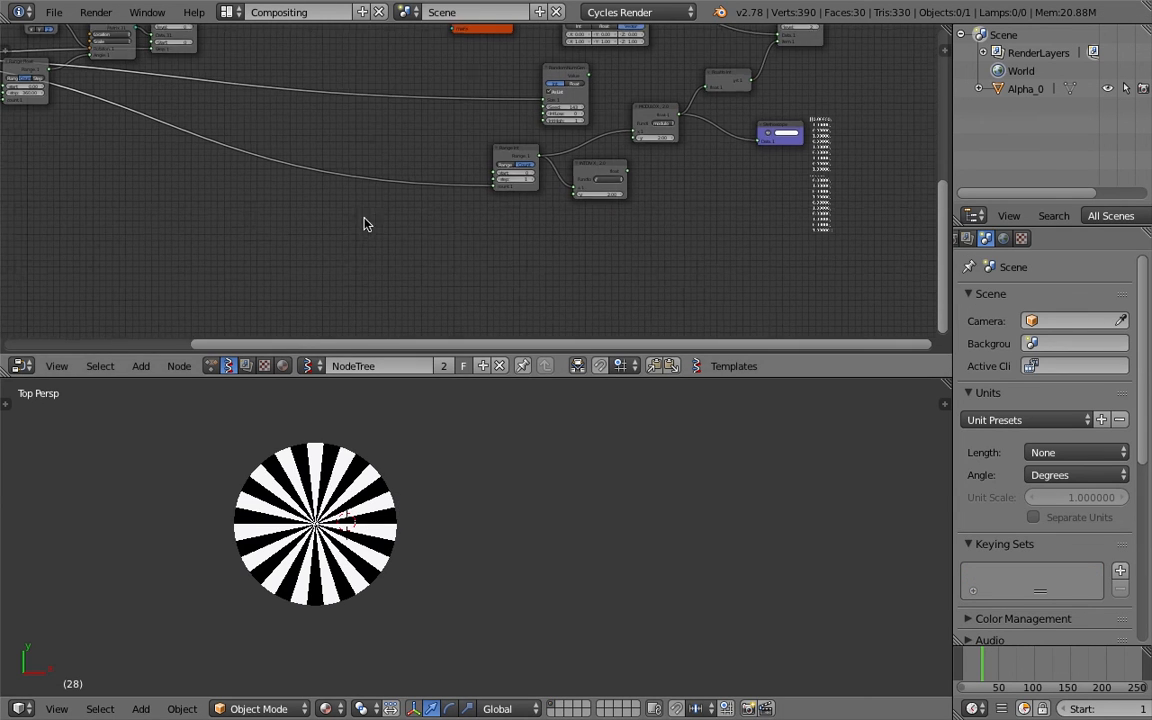
key("ctrl+s")
left_click(510, 468)
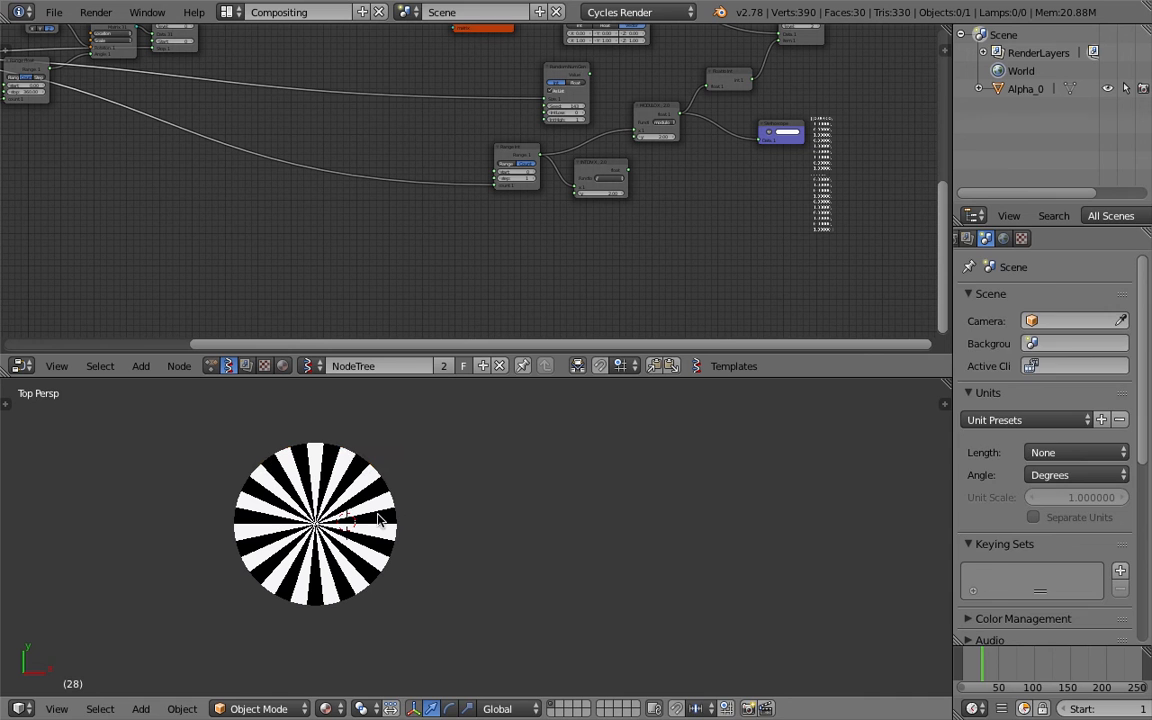
Add an Array modifier to the disc and set its count to 6
right_click(386, 528)
left_click(1089, 238)
left_click(1000, 299)
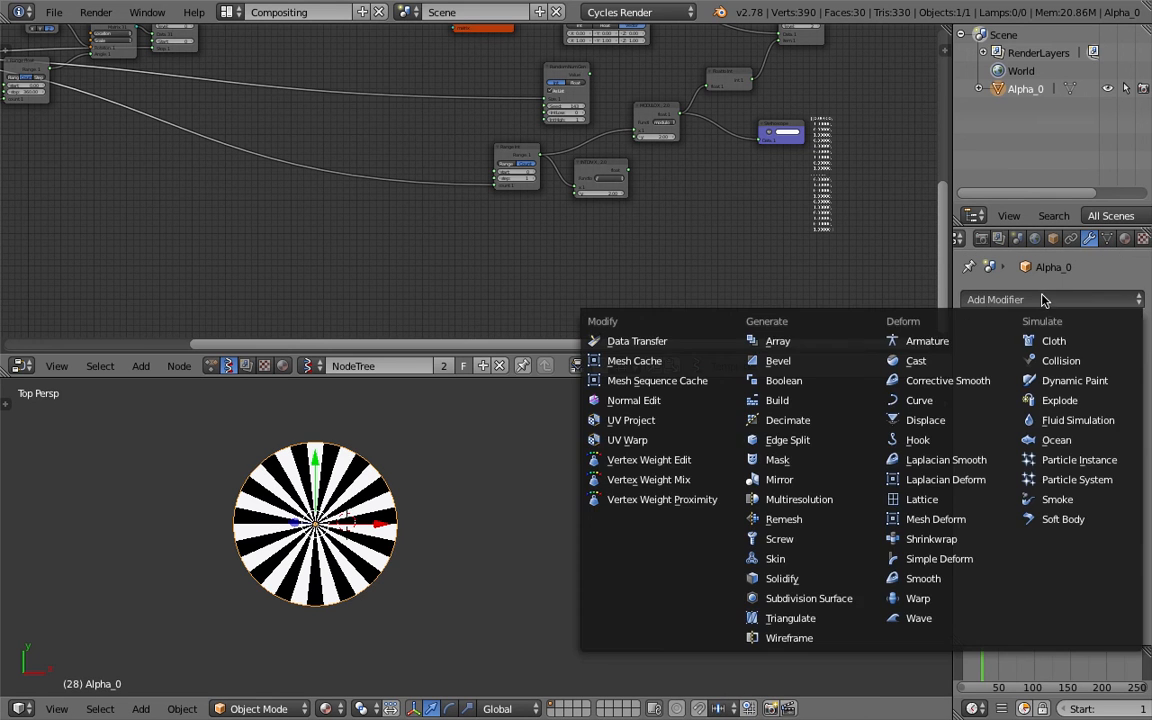
left_click(779, 337)
left_click(1134, 404)
left_click(1134, 404)
left_click(1134, 404)
left_click(1134, 404)
scroll(703, 524, "down", 5)
middle_click_drag(703, 524, 600, 537, "shift")
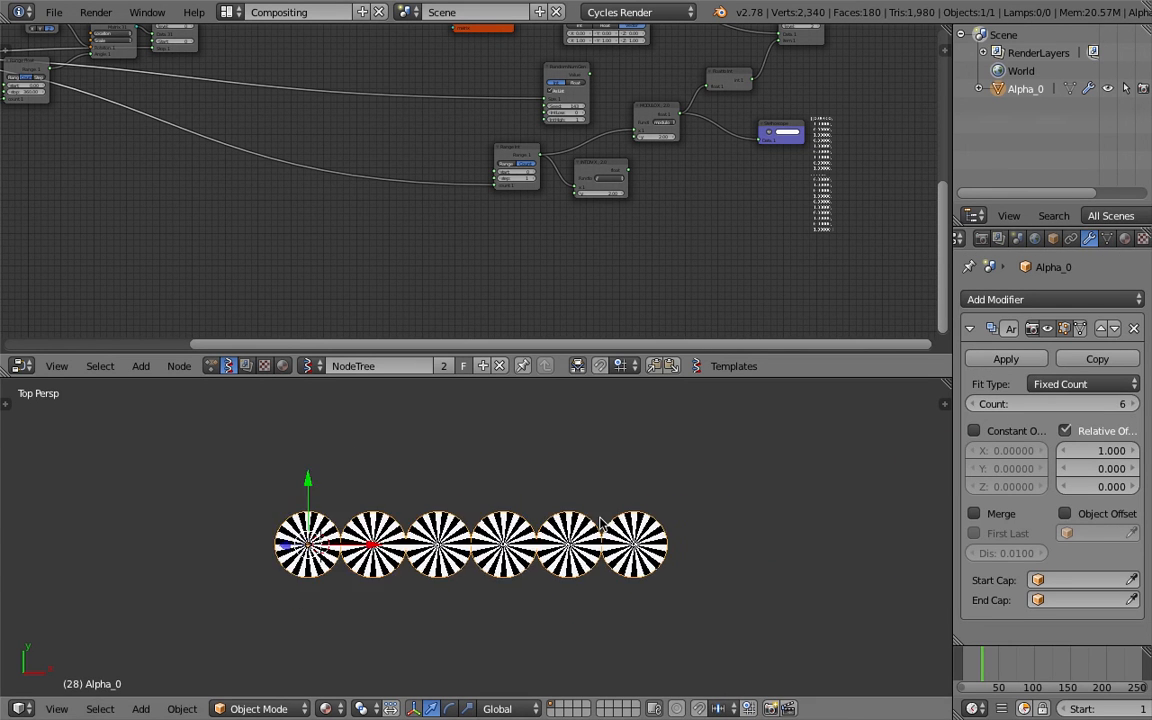
Add a second Array modifier to the disc with a relative offset of 0 in X and 1 in Y
left_click(1000, 299)
left_click(845, 343)
left_click(972, 331)
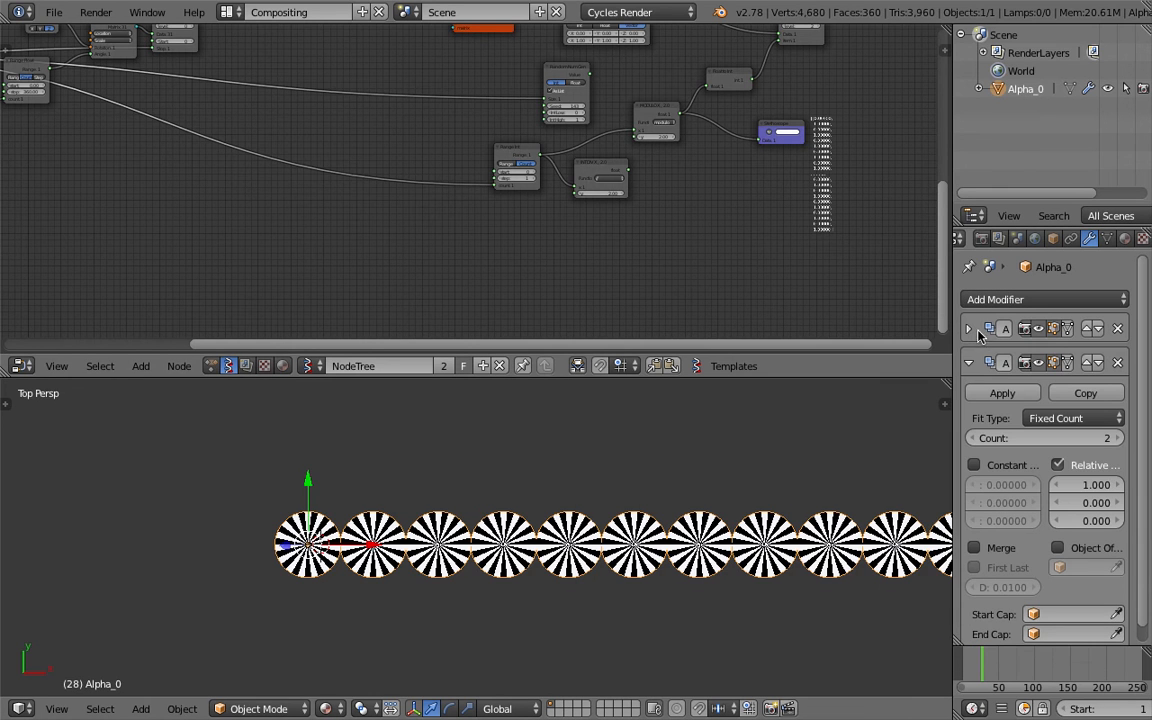
left_click(1090, 486)
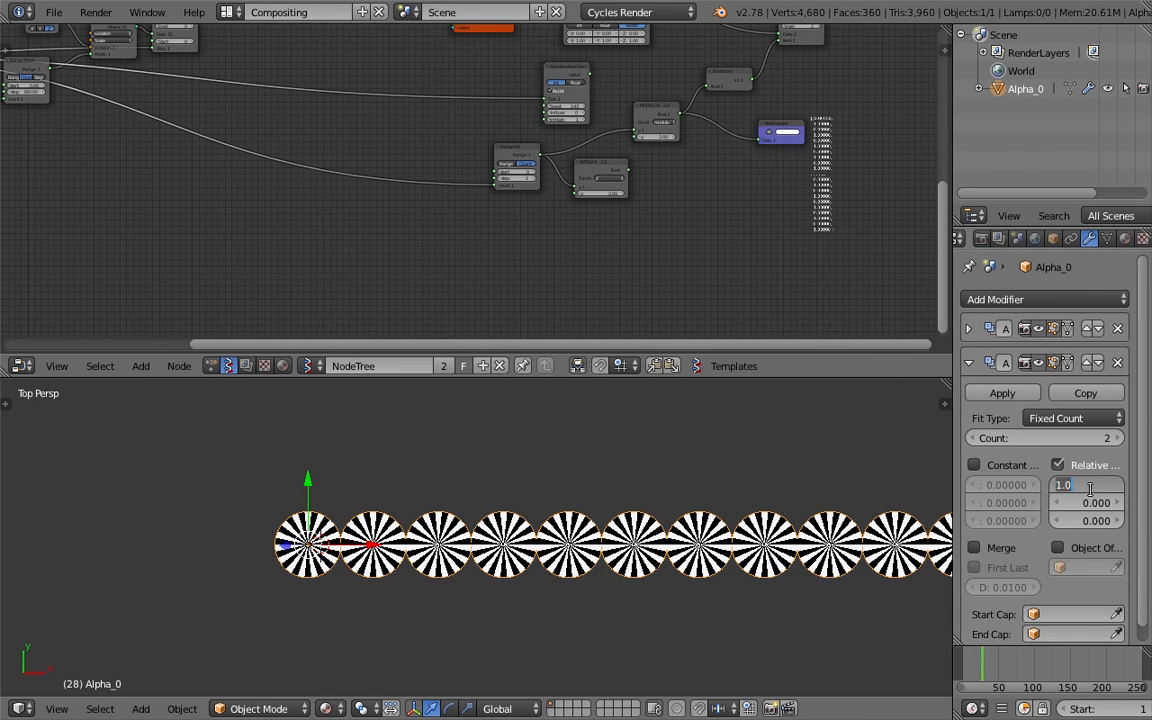
type("0")
key("Tab")
type("1")
key("Tab")
key("Return")
Set the second Array modifier's count to 6 and save the file over the existing version
left_click(1120, 438)
left_click(1120, 438)
left_click(1120, 438)
left_click(1118, 438)
middle_click_drag(757, 686, 746, 637, "shift")
middle_click_drag(661, 486, 656, 583, "shift")
scroll(630, 530, "down", 4)
scroll(629, 557, "up", 3)
middle_click_drag(619, 493, 626, 551, "shift")
scroll(620, 565, "up", 3)
scroll(548, 474, "up", 6)
scroll(551, 475, "down", 5)
key("ctrl+s")
left_click(553, 486)
Examine the black-and-white pattern across the grid of discs from different angles and distances
scroll(535, 488, "down", 3)
middle_click_drag(498, 488, 488, 593, "shift")
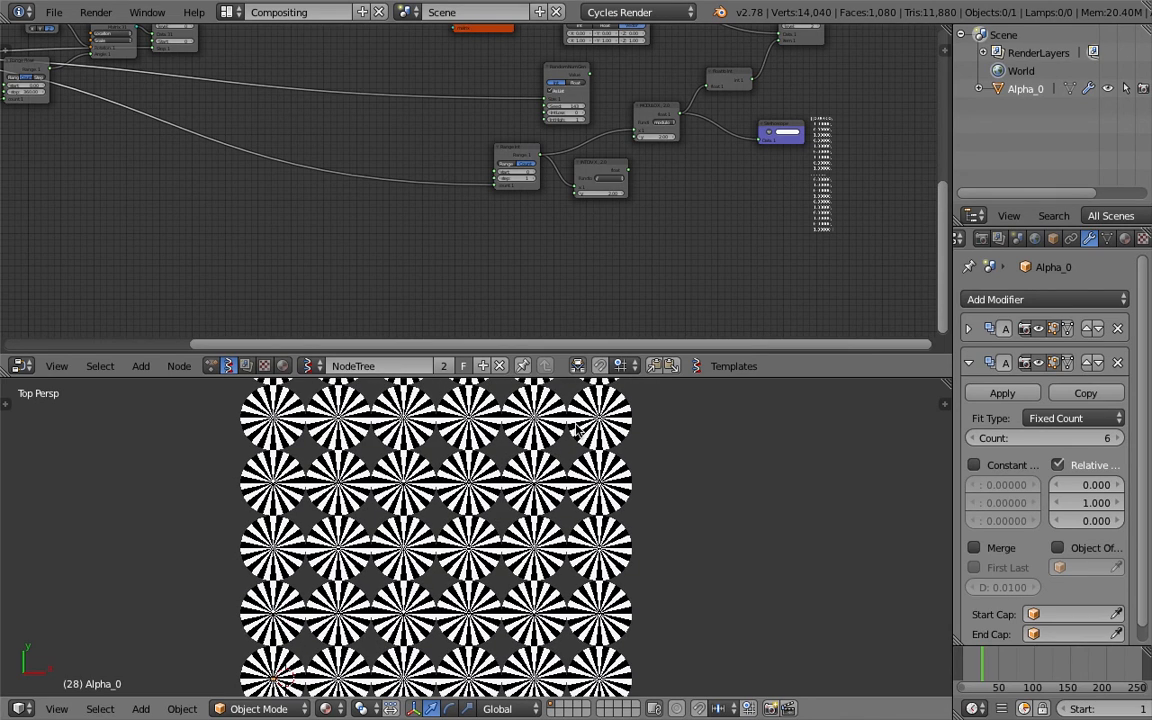
scroll(536, 463, "up", 4)
middle_click_drag(508, 562, 535, 548)
scroll(493, 532, "down", 3)
scroll(599, 537, "down", 1)
middle_click_drag(375, 496, 357, 492)
scroll(354, 491, "up", 3)
scroll(485, 522, "down", 2)
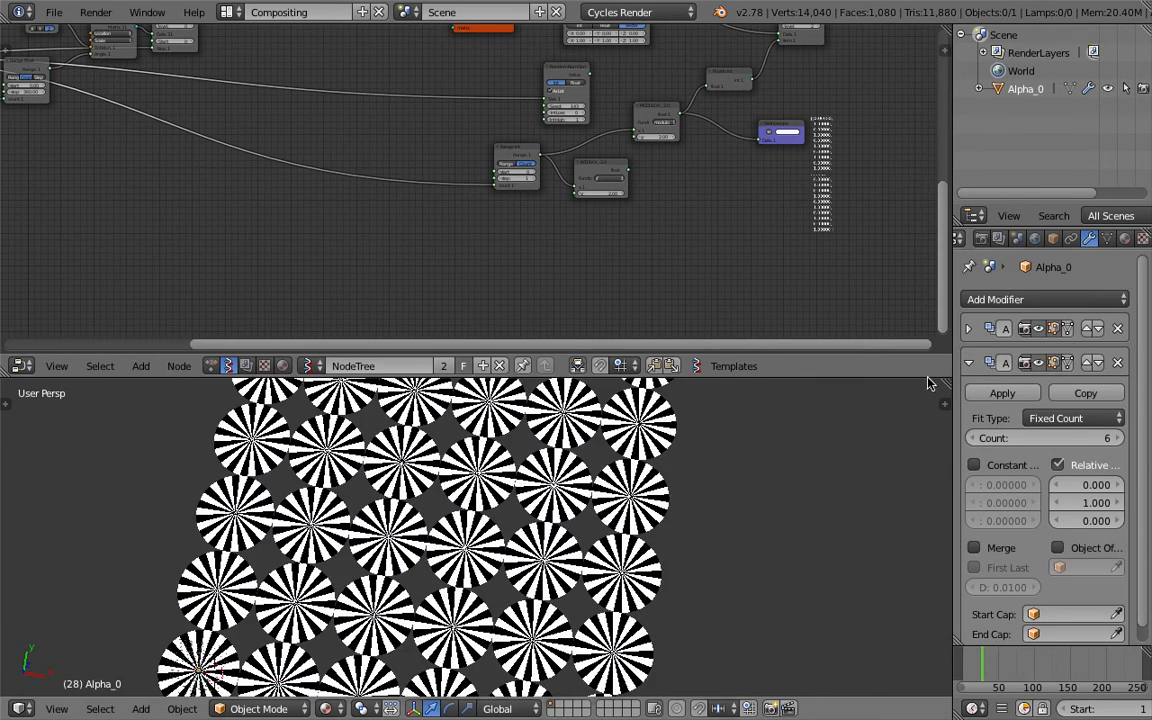
Remove both Array modifiers from the disc
left_click(1117, 362)
left_click(1132, 330)
middle_click_drag(279, 631, 481, 538, "shift")
scroll(481, 540, "up", 3)
middle_click_drag(395, 575, 768, 444, "shift")
scroll(550, 530, "up", 3)
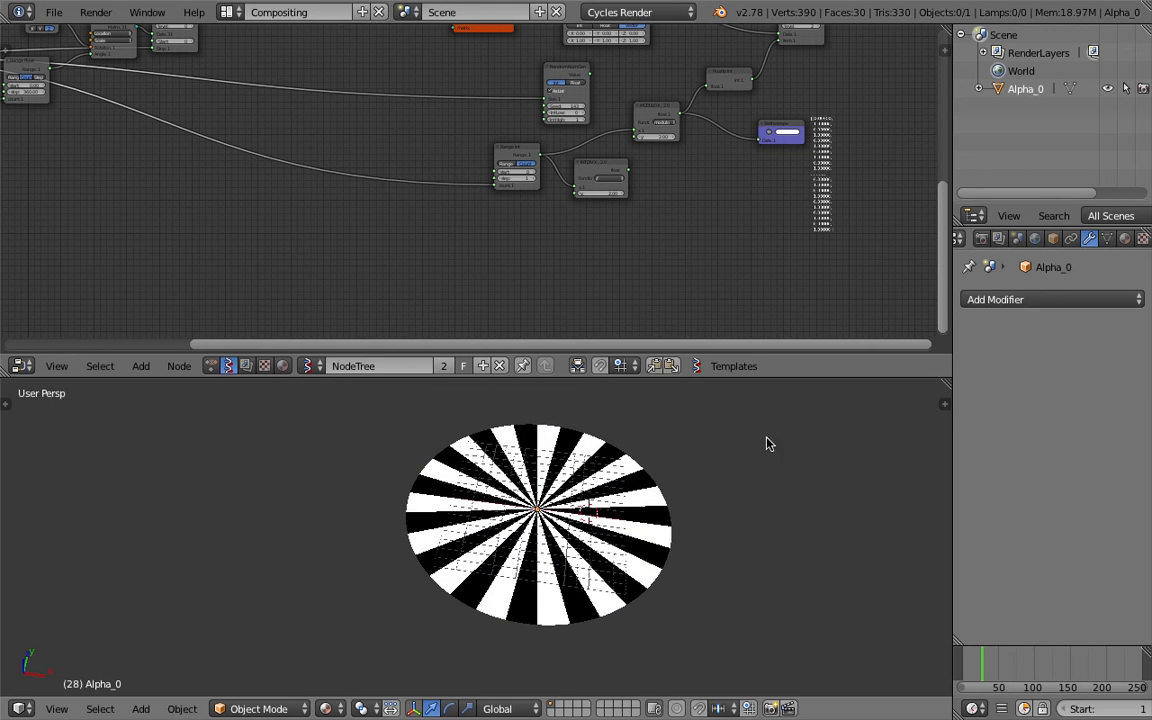
Show the 3D view's properties region and enable Only Render in its display settings
left_click(943, 410)
scroll(867, 520, "down", 10)
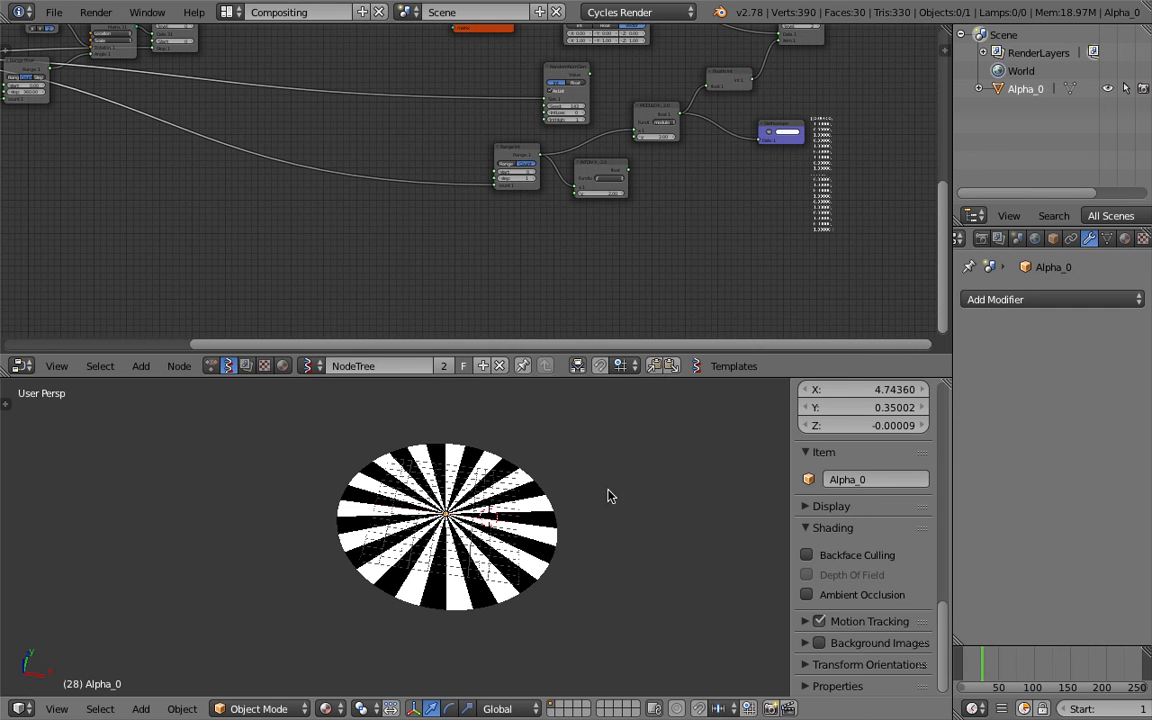
scroll(576, 530, "up", 4)
mouse_move(517, 505)
middle_mouse_down()
mouse_move(612, 496)
mouse_move(689, 417)
mouse_move(627, 481)
mouse_move(536, 506)
middle_mouse_up()
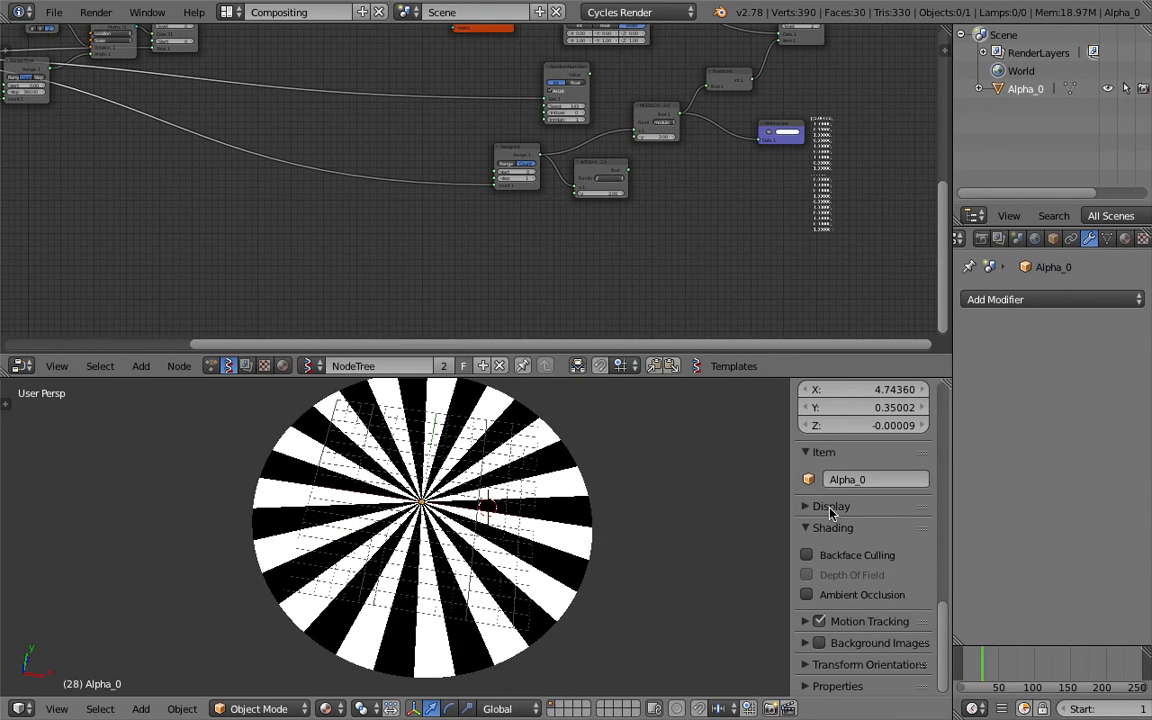
left_click(829, 507)
middle_click_drag(428, 434, 449, 508)
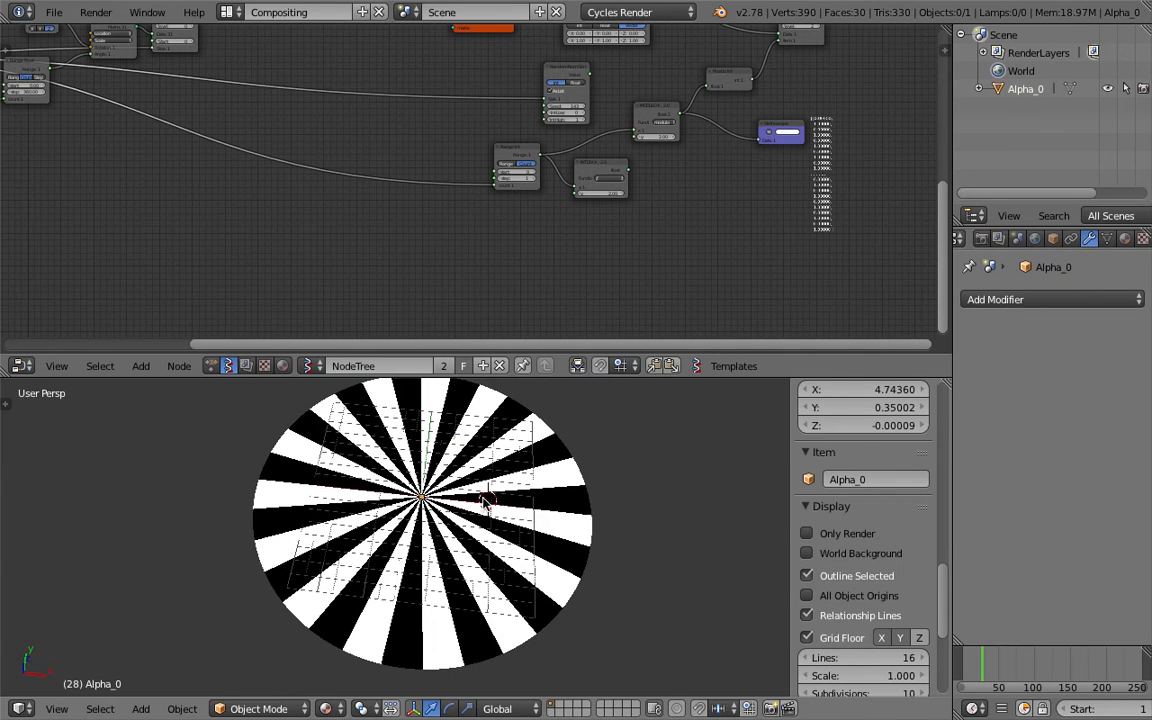
left_click(817, 533)
Inspect the disc without viewport overlays and set the 3D view to Top
middle_click_drag(570, 464, 539, 506)
scroll(537, 507, "down", 3)
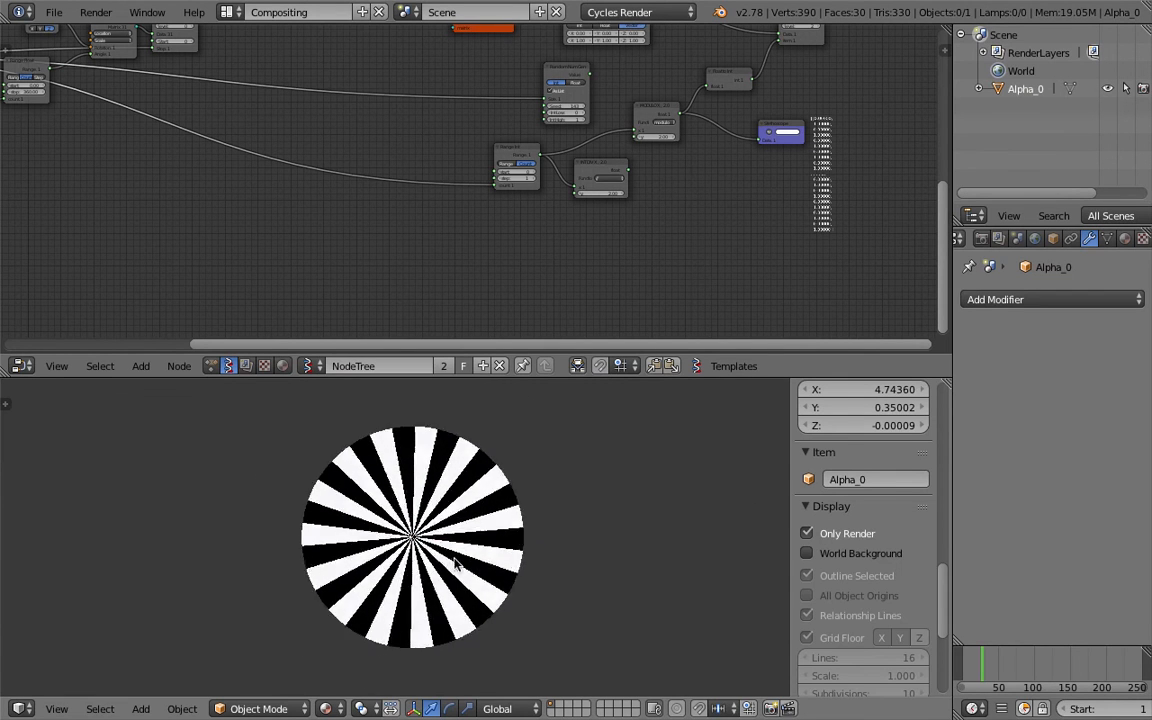
middle_click_drag(454, 556, 450, 562)
scroll(444, 543, "up", 2)
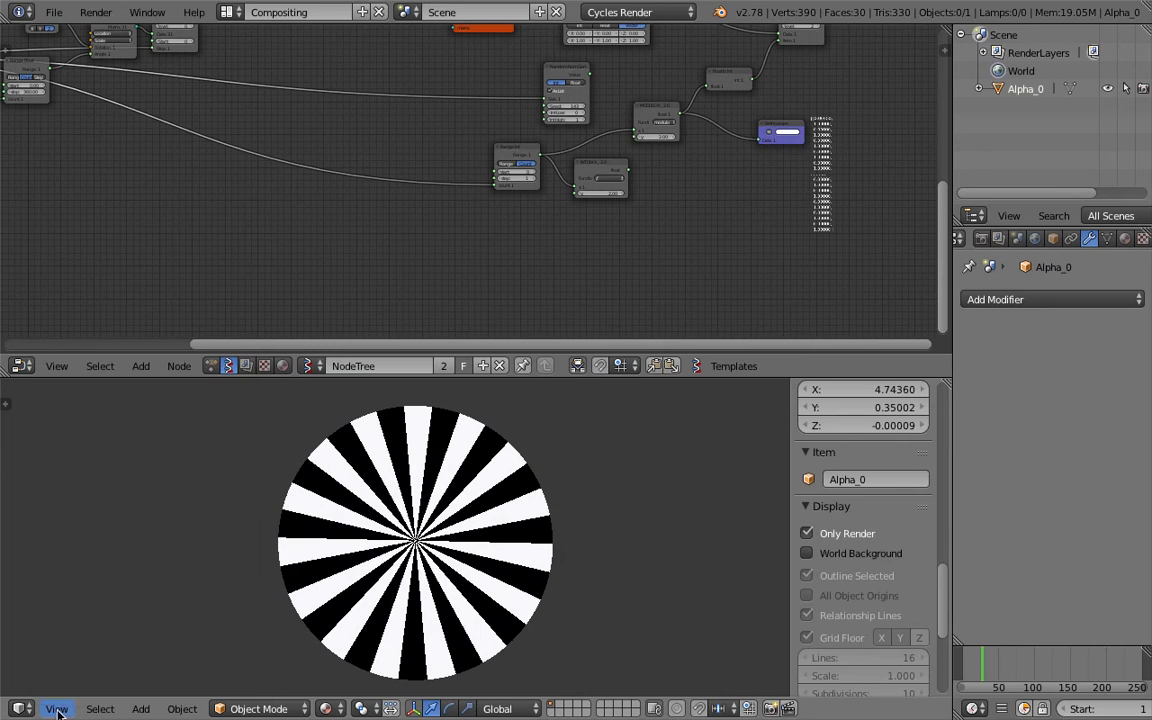
left_click(57, 710)
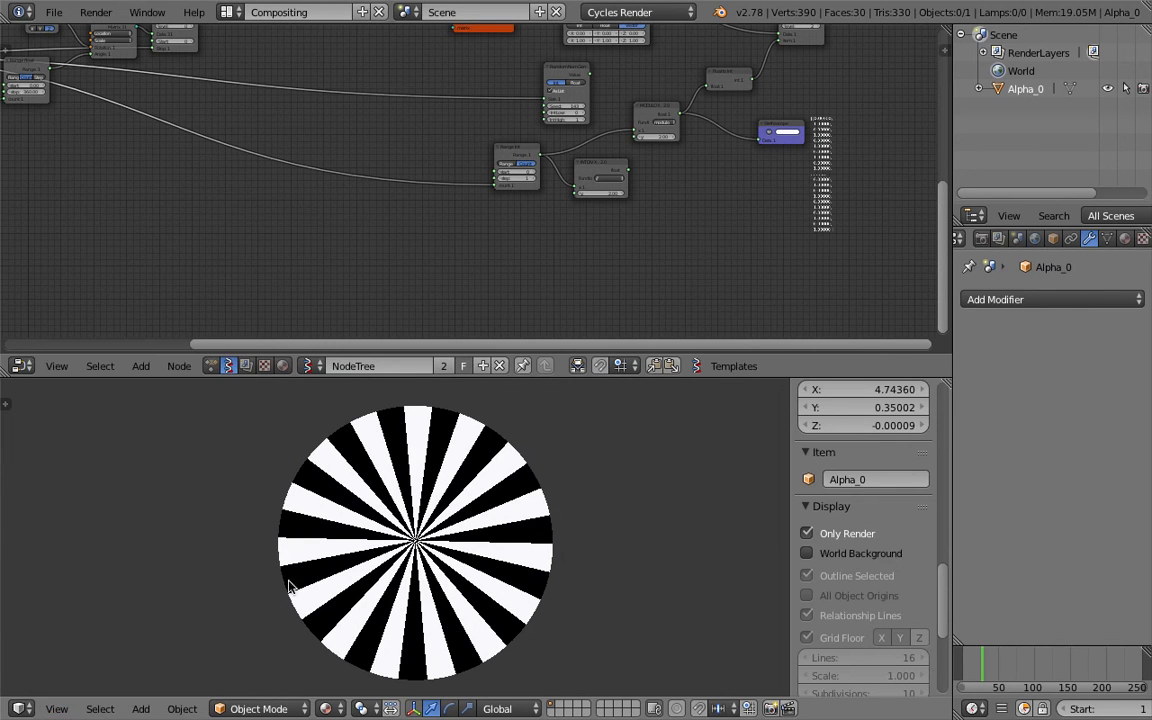
left_click(57, 709)
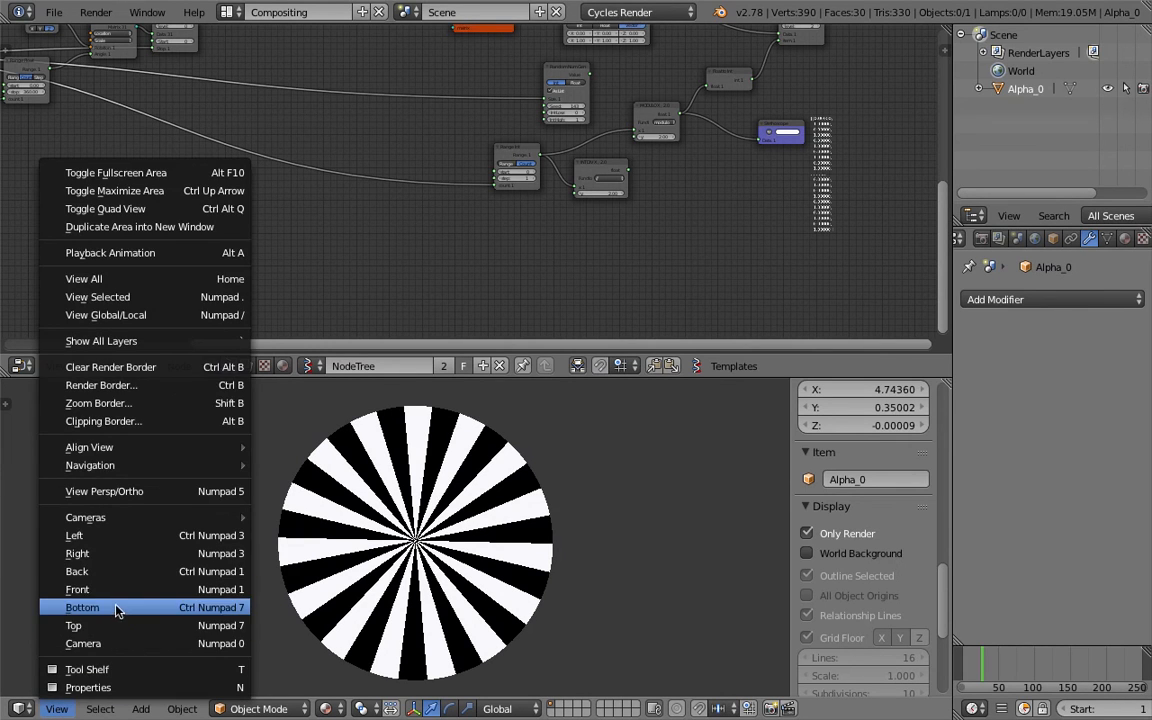
left_click(80, 625)
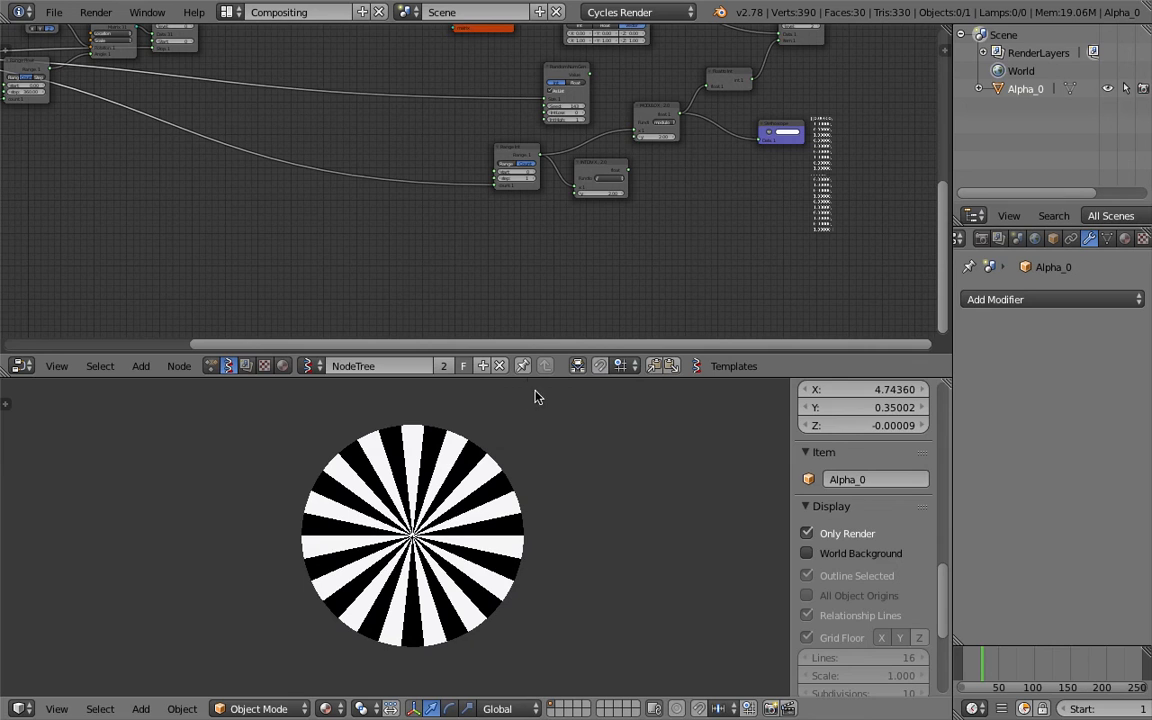
Enlarge the 3D view at the node editor's expense and save the file over the existing version
left_click_drag(540, 378, 540, 270)
scroll(602, 393, "up", 3)
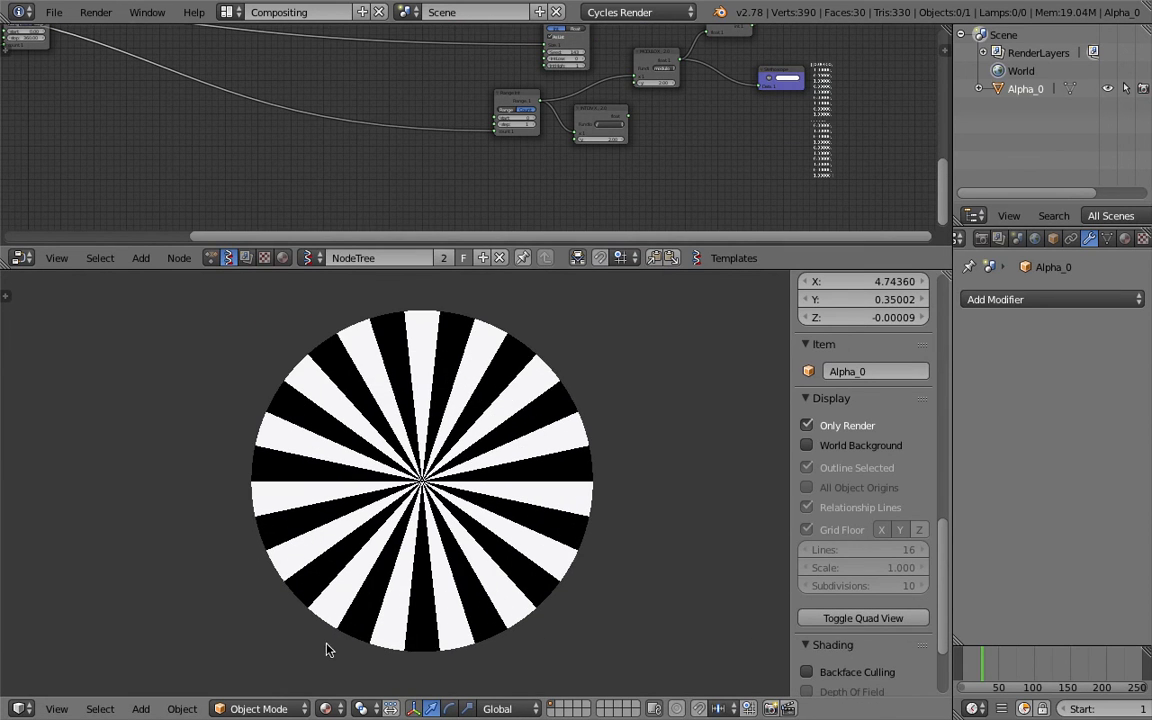
scroll(612, 478, "down", 1)
key("ctrl+s")
left_click(591, 481)
left_click_drag(153, 318, 670, 650)
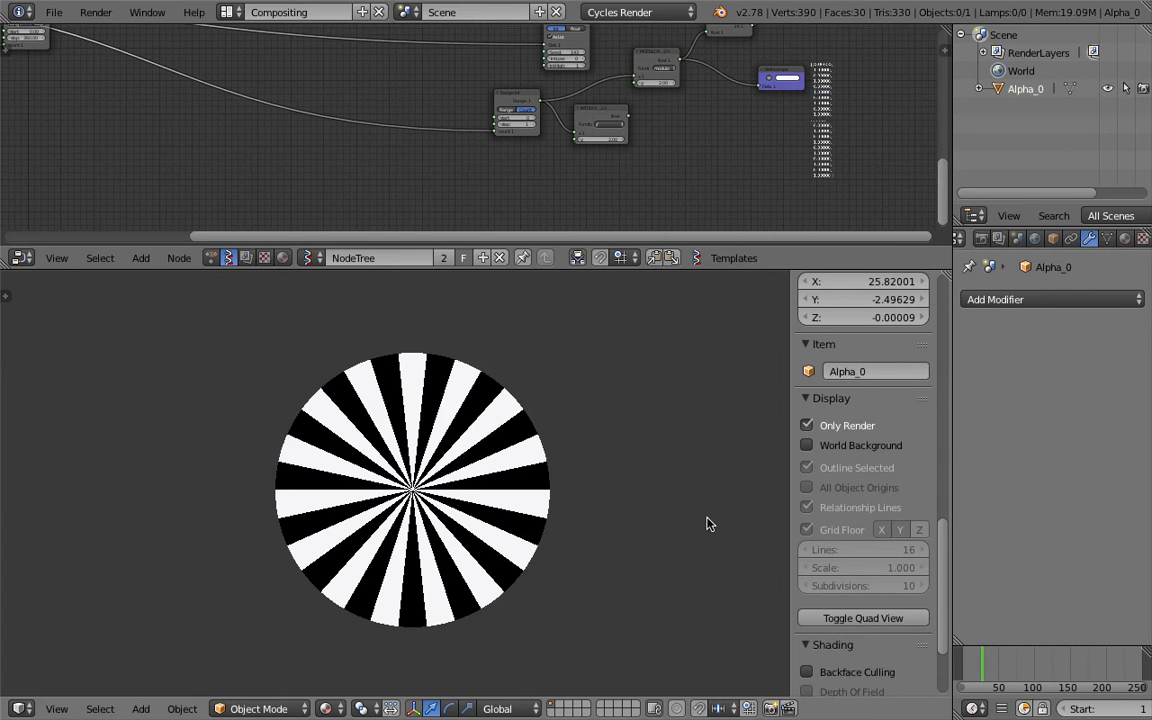
Save the file over the existing version
scroll(465, 104, "down", 6)
middle_click_drag(562, 95, 509, 198)
scroll(509, 198, "down", 3)
key("ctrl+s")
left_click(526, 192)
Recolor the slices by setting the List Input vectors to 0.15, 0.33, 0.45 and 0.76, 0.70, 0.70
middle_click_drag(376, 210, 437, 175)
middle_click_drag(383, 69, 398, 85)
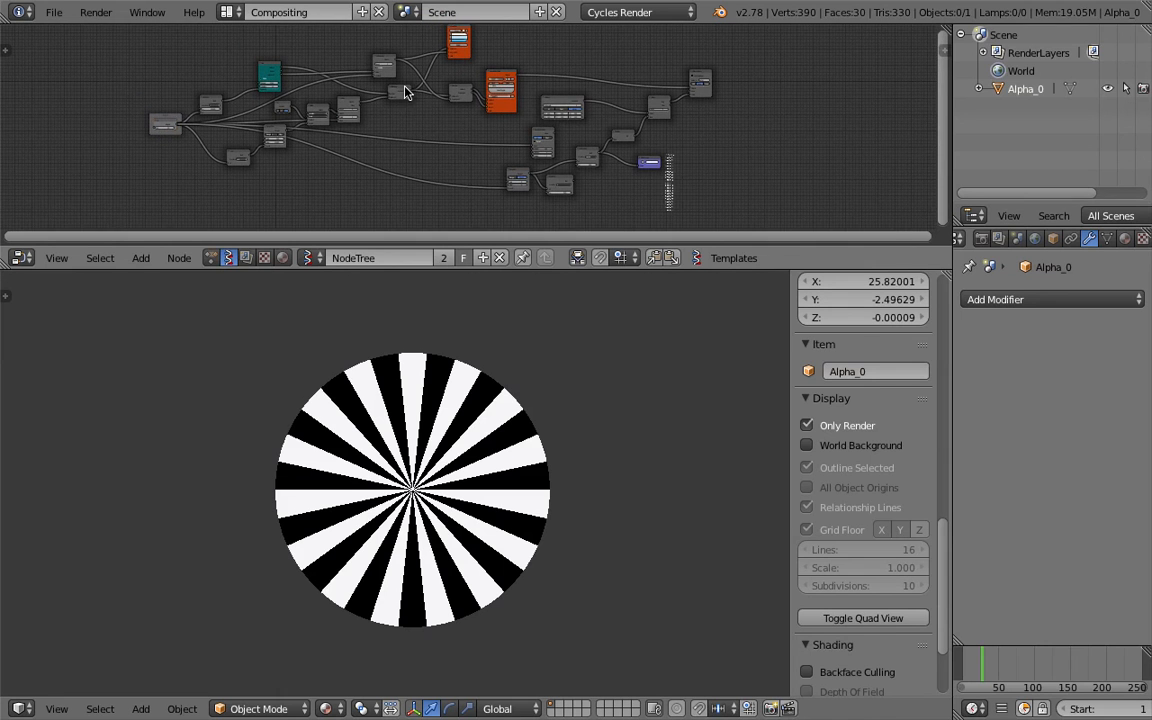
scroll(442, 102, "up", 4)
middle_click_drag(534, 103, 398, 141)
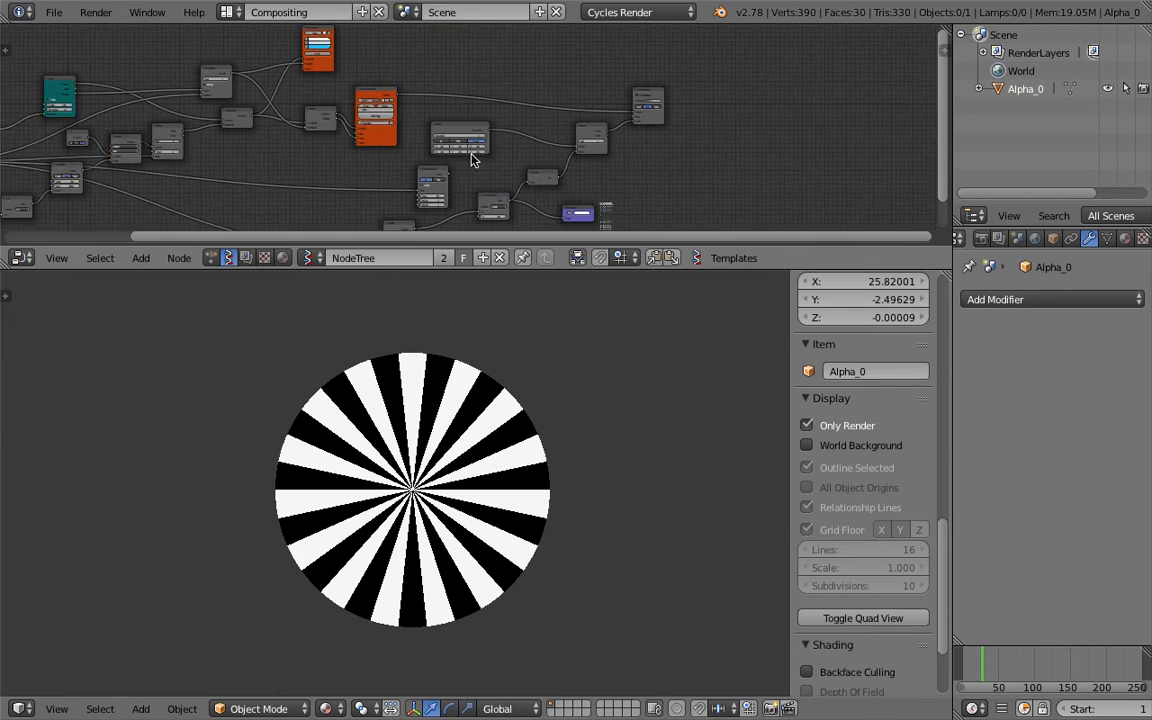
scroll(400, 142, "up", 8)
scroll(460, 150, "up", 3)
scroll(411, 163, "up", 2)
scroll(411, 160, "up", 1)
left_click_drag(445, 160, 358, 184)
left_click_drag(490, 184, 462, 184)
left_click_drag(590, 184, 578, 157)
scroll(496, 419, "down", 5)
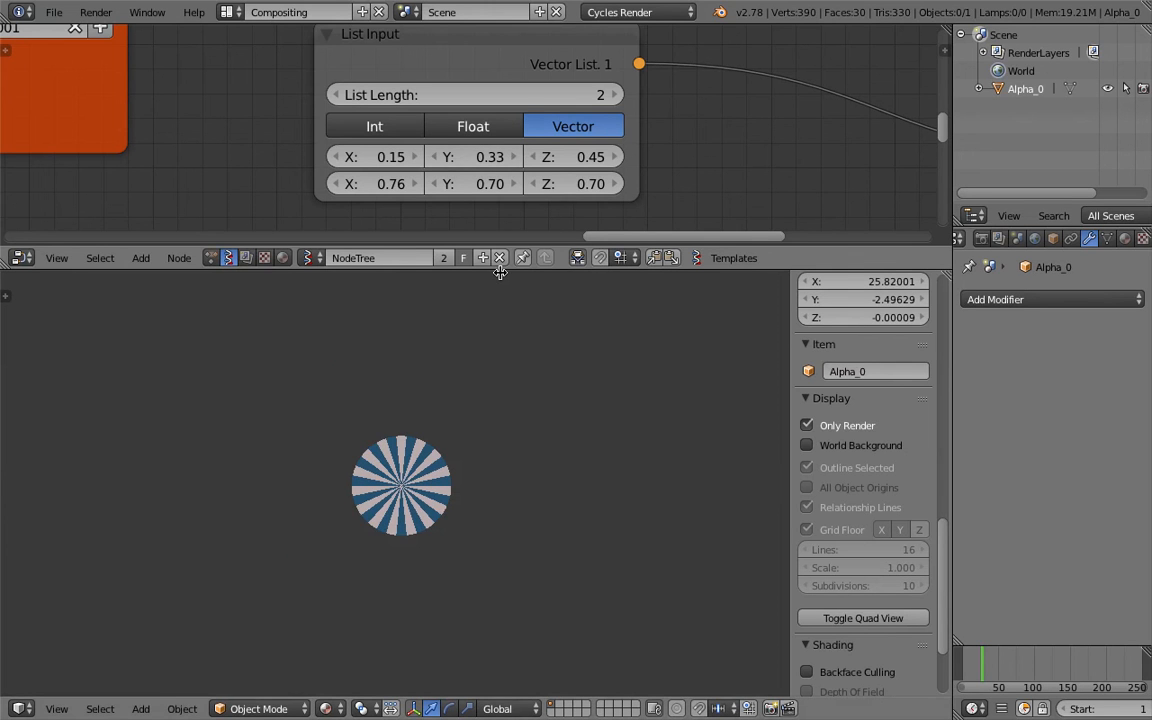
Move the List Input node closer to the List Item node
scroll(668, 136, "down", 3)
scroll(666, 131, "down", 2)
middle_click_drag(661, 122, 584, 122)
left_click_drag(427, 94, 545, 80)
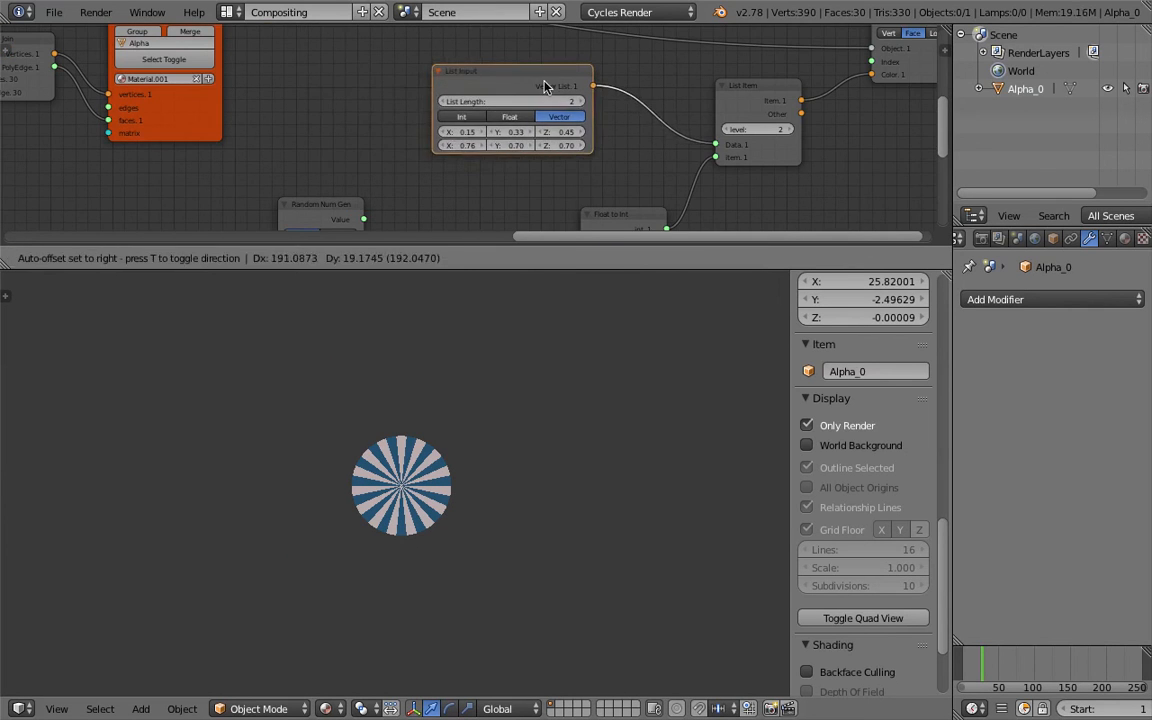
Increase the List Input length to 3 and set the third vector to a green of 0.00, 0.66, 0.45
middle_click_drag(532, 170, 421, 145)
scroll(345, 95, "up", 1)
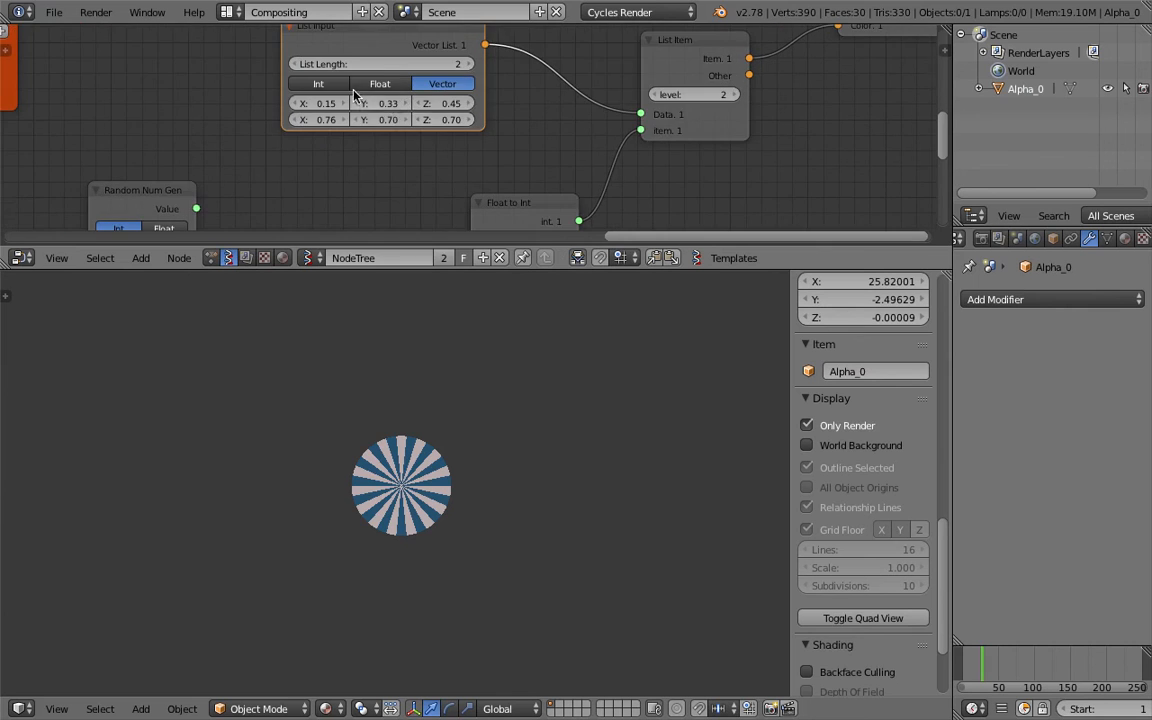
scroll(370, 113, "up", 3)
middle_click_drag(340, 131, 322, 132)
left_click(507, 61)
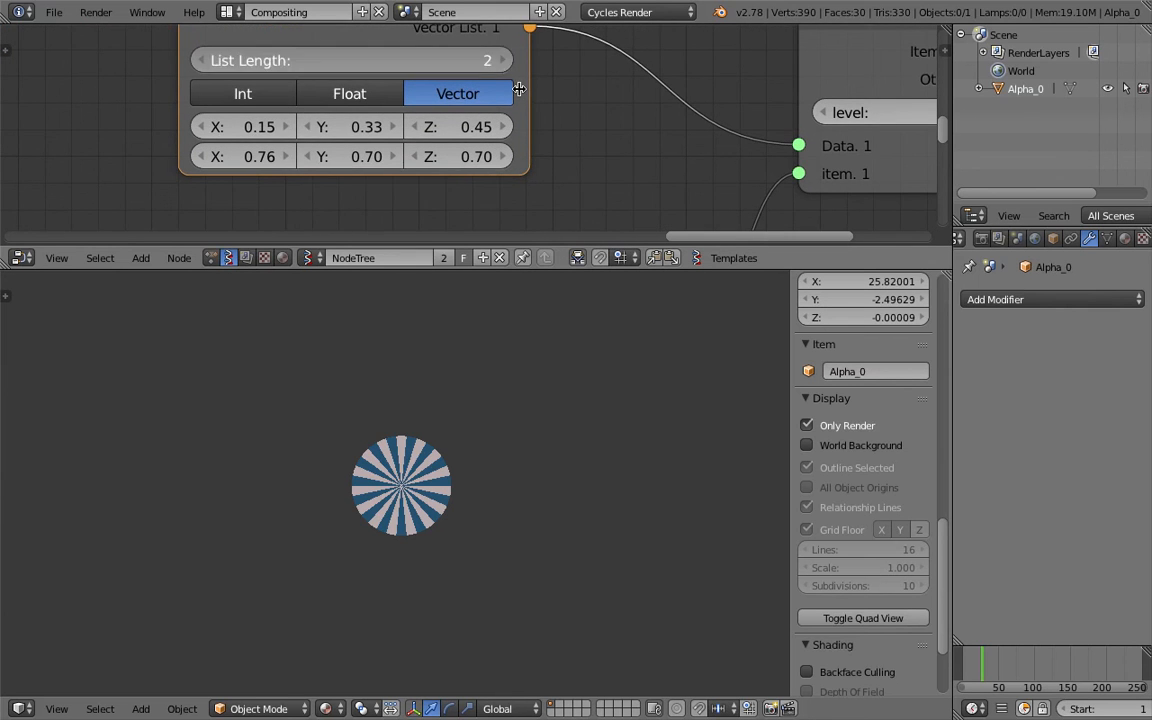
middle_click_drag(557, 155, 575, 138)
left_click_drag(492, 170, 535, 170)
left_click_drag(386, 172, 420, 175)
Set the modulo node's y value to 3 and check the three-color pattern on the disc
scroll(440, 170, "down", 6)
middle_click_drag(640, 159, 617, 93)
middle_click_drag(407, 218, 425, 88)
scroll(402, 157, "down", 1)
middle_click_drag(507, 68, 494, 2)
left_click(390, 128)
type("3")
key("Return")
middle_click_drag(440, 162, 502, 164)
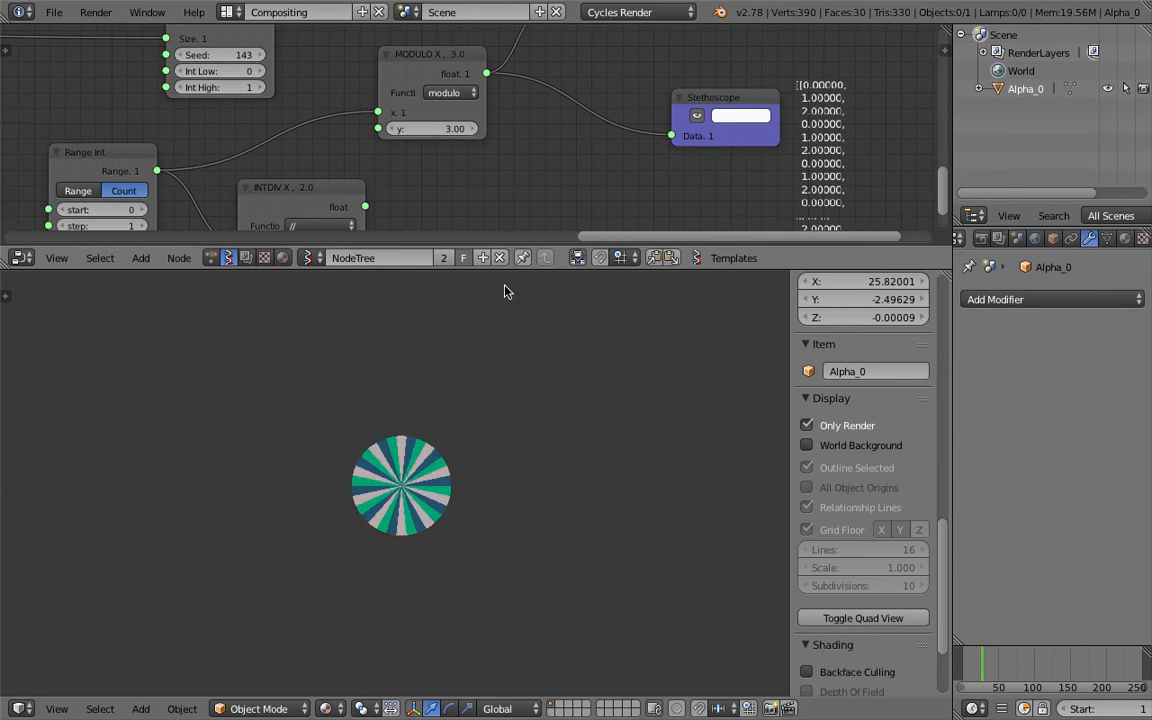
scroll(447, 451, "up", 5)
scroll(399, 444, "down", 1)
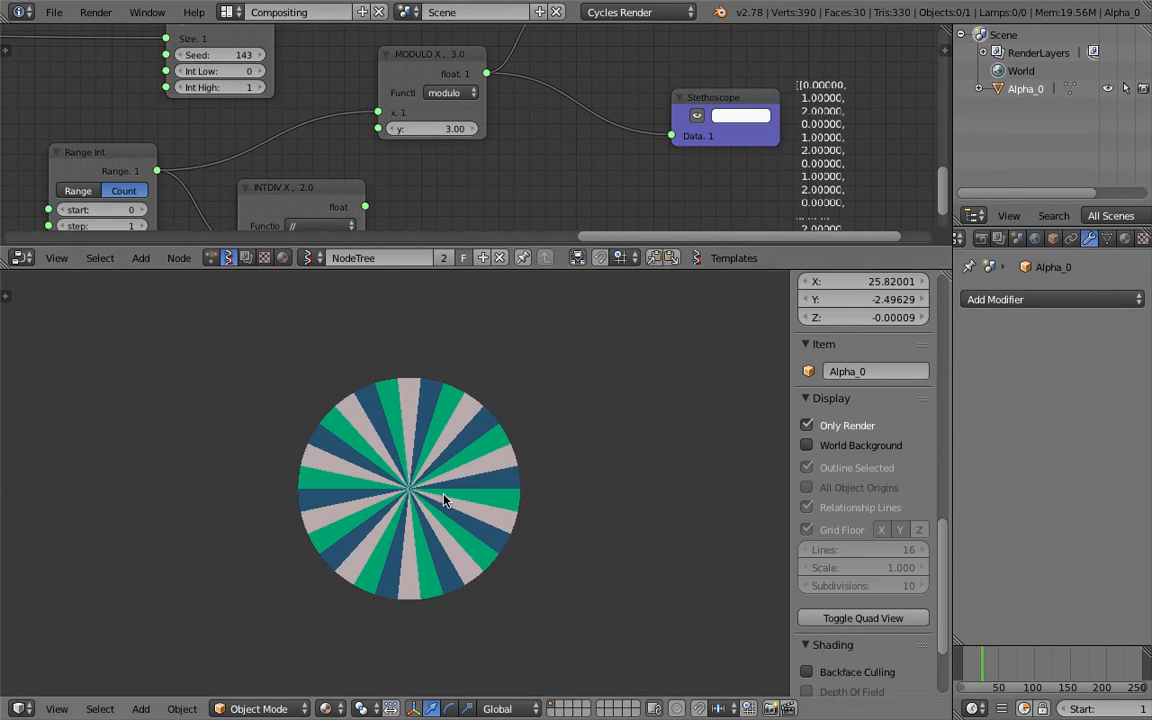
Pull the unused Random Num Gen node away from the coloring nodes and remove it from the tree
scroll(466, 142, "down", 2)
middle_click_drag(467, 142, 478, 117)
scroll(493, 57, "down", 1)
middle_click_drag(493, 116, 535, 111)
middle_click_drag(421, 130, 560, 101)
left_click_drag(518, 93, 409, 93)
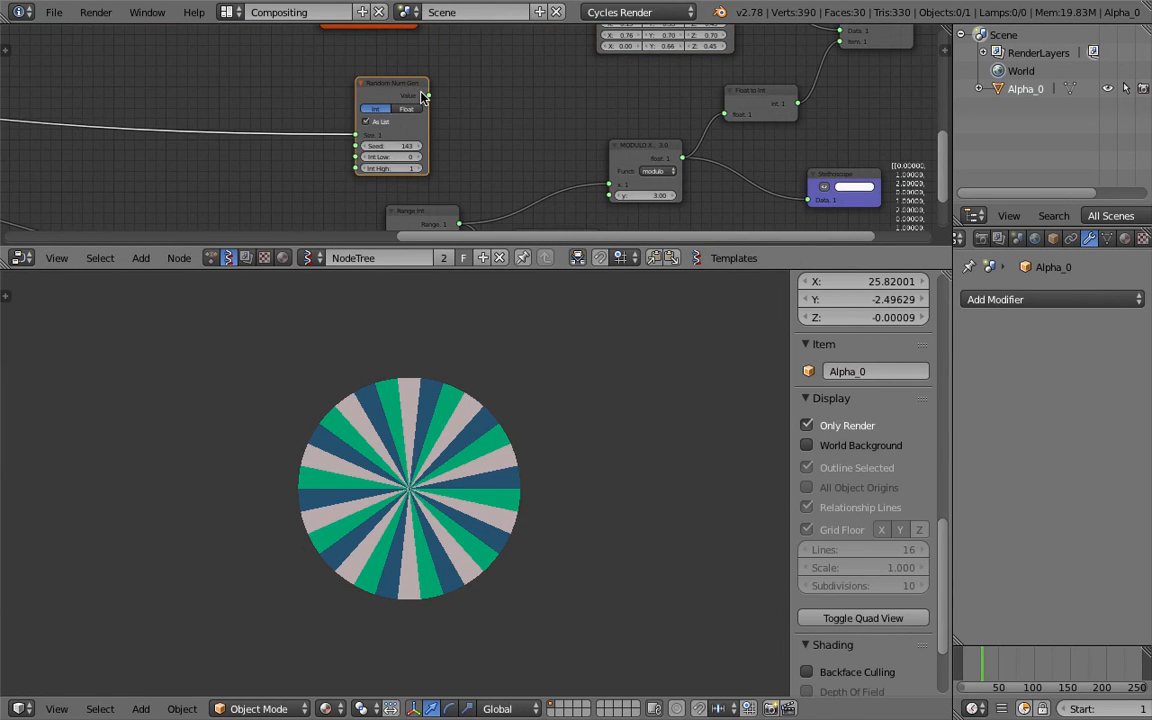
Bring the whole node tree into view and save the file over the existing version again
scroll(432, 104, "down", 3)
scroll(437, 111, "down", 1)
middle_click_drag(348, 98, 452, 122)
key("ctrl+s")
left_click(464, 103)
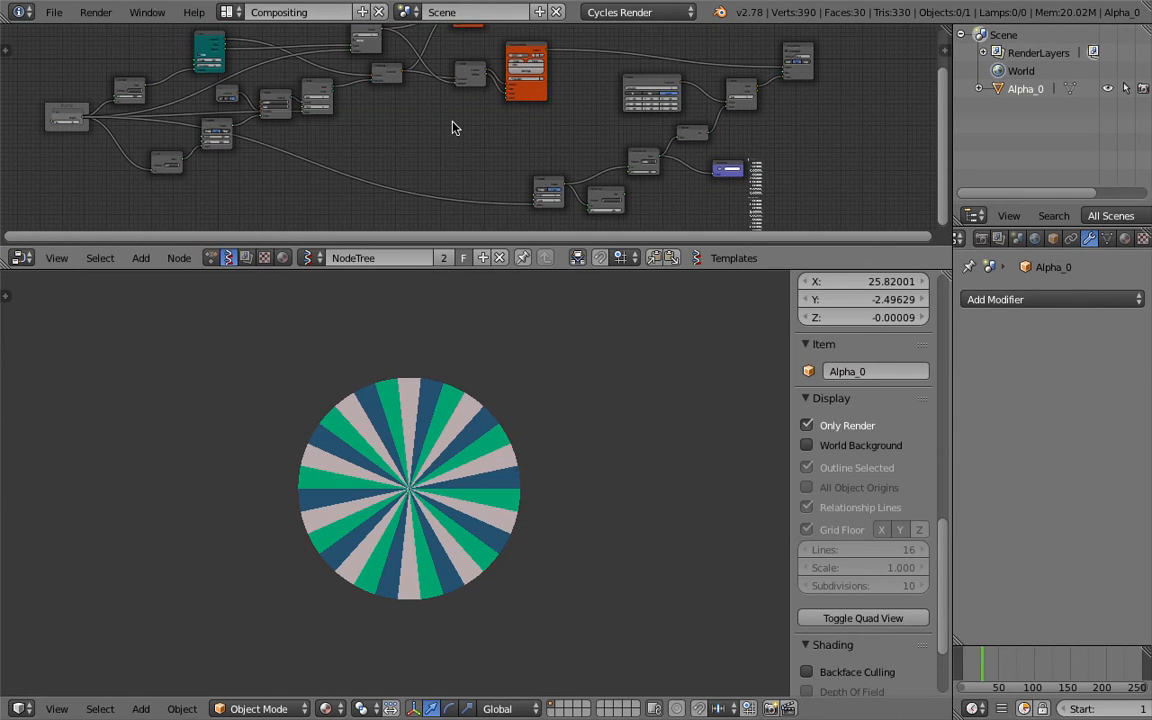